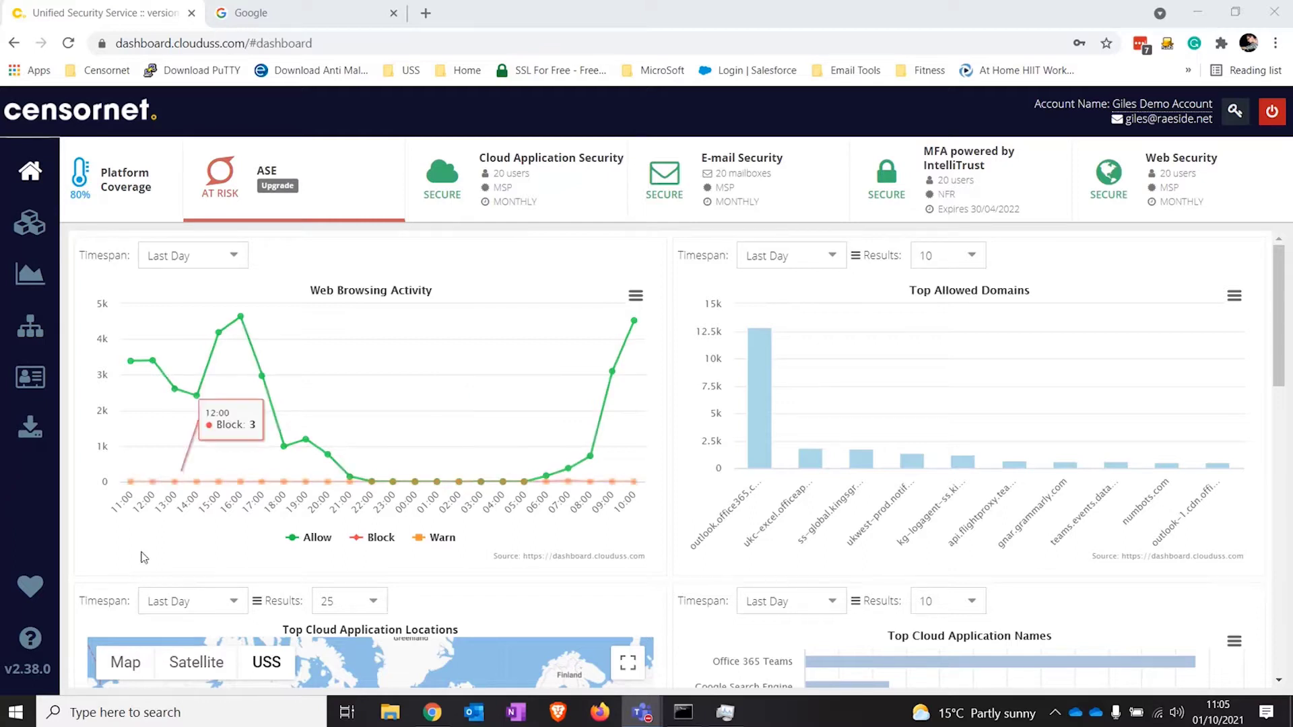
# Step: Hide the Allow and Warn series and drill into the 09:00 blocked requests
pyautogui.click(312, 538)
pyautogui.click(431, 538)
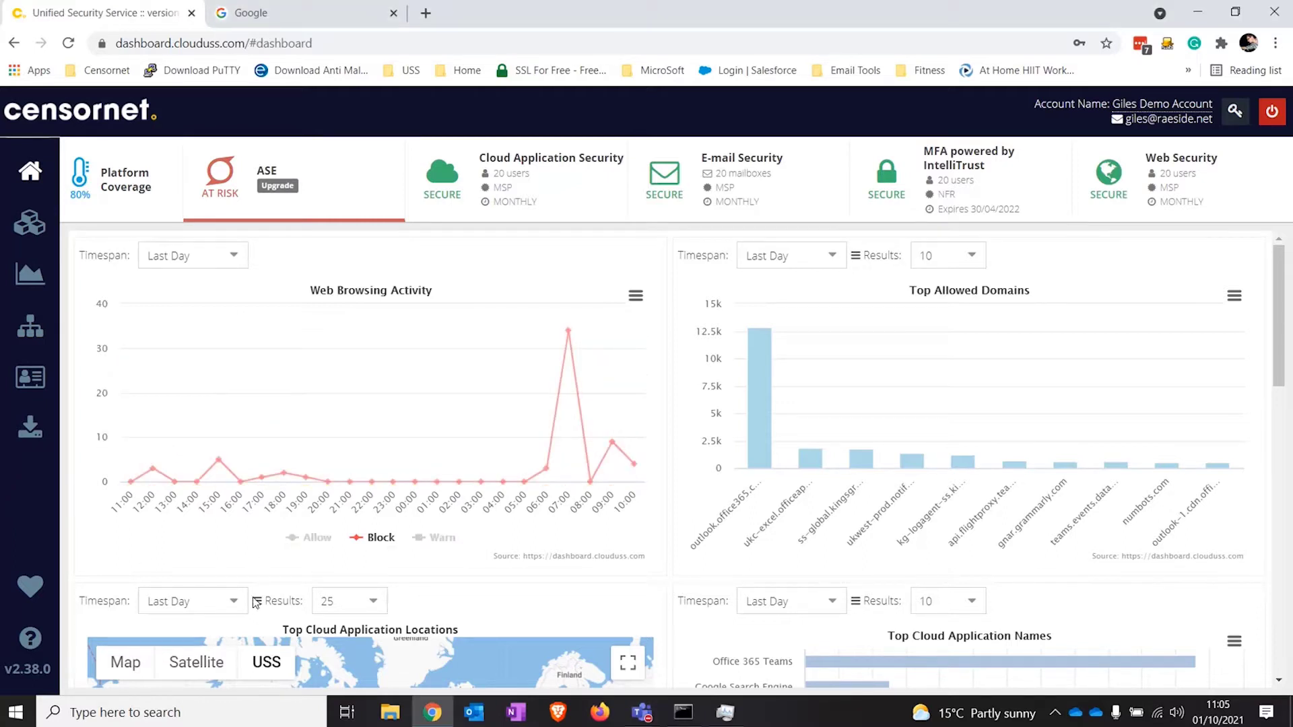
pyautogui.click(611, 447)
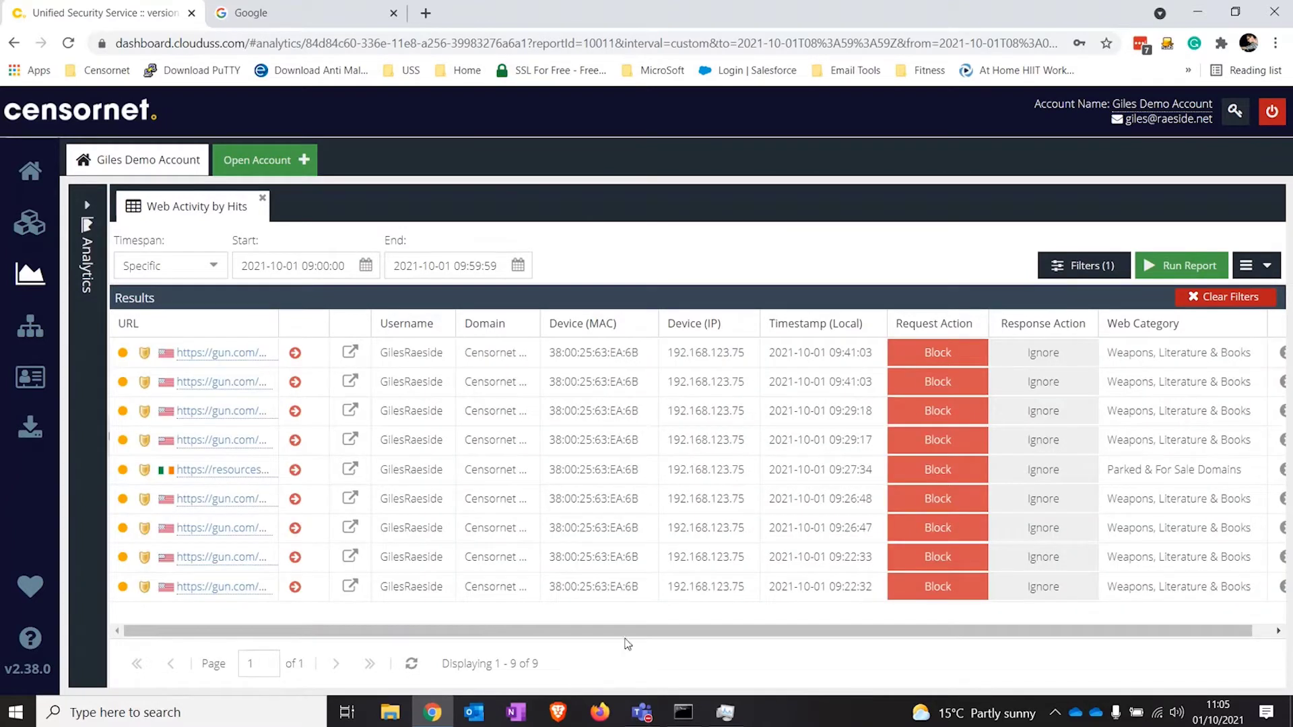
pyautogui.moveTo(626, 633); pyautogui.dragTo(734, 637)
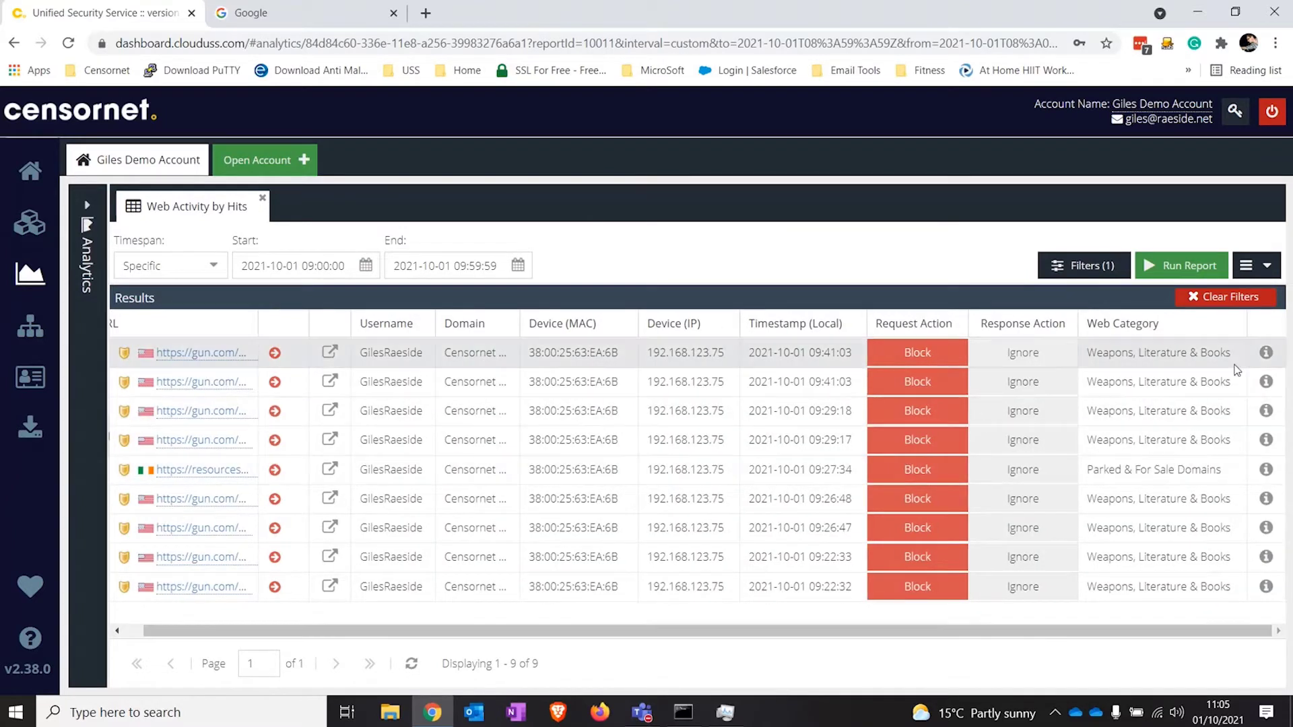
# Step: Open the first blocked gun.com request and review its username, MAC address, IP and URL
pyautogui.click(1266, 352)
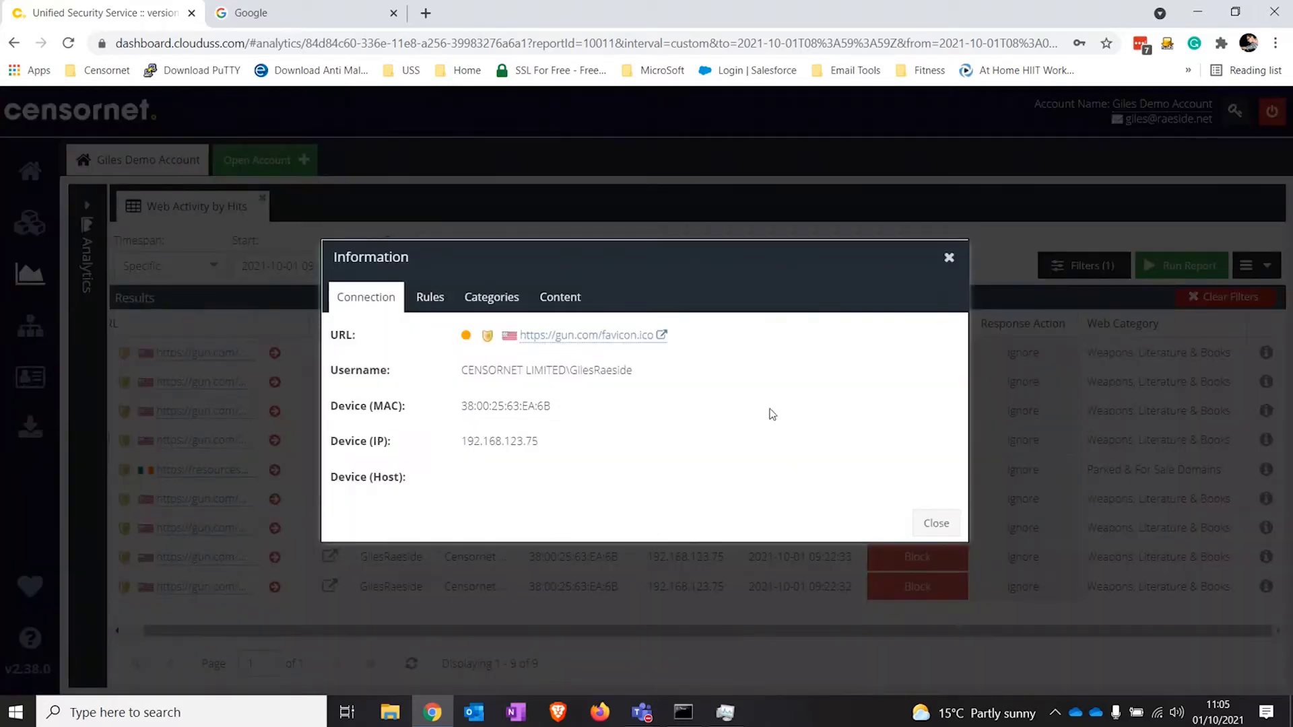
pyautogui.moveTo(634, 372); pyautogui.dragTo(460, 386)
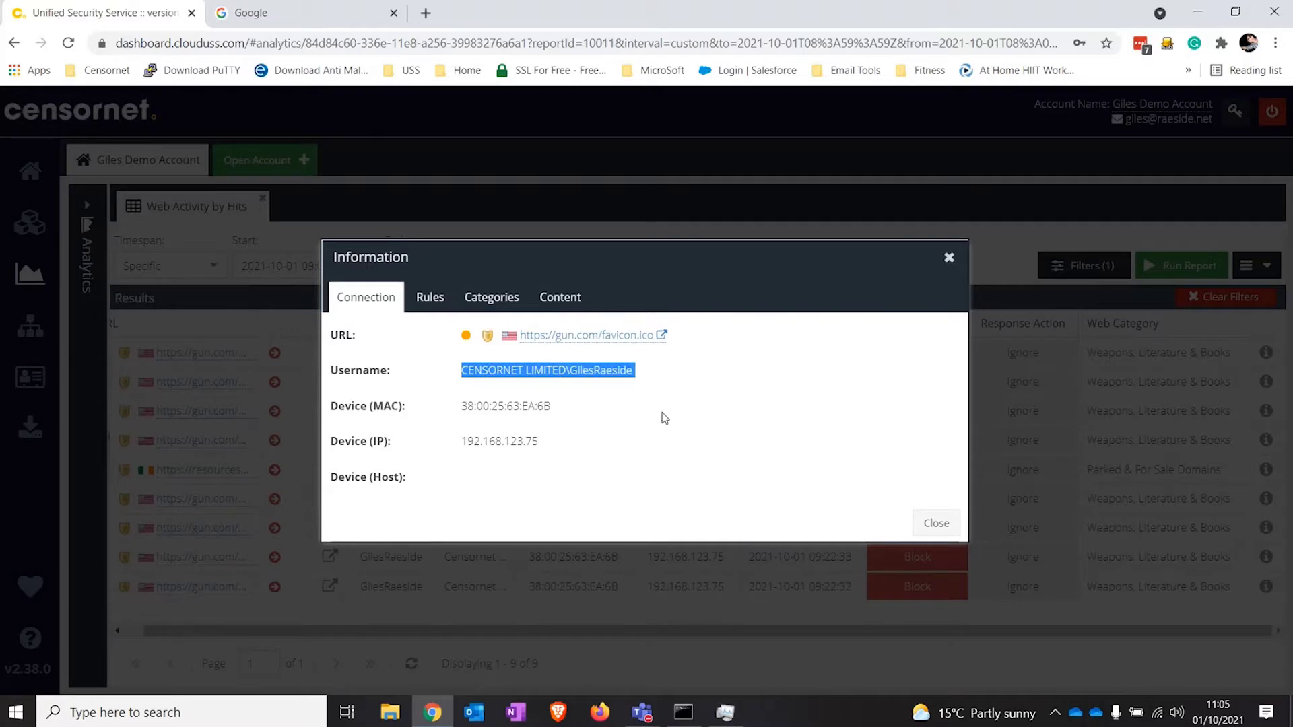
pyautogui.moveTo(562, 408); pyautogui.dragTo(459, 410)
pyautogui.moveTo(571, 453); pyautogui.dragTo(487, 448)
pyautogui.moveTo(741, 342); pyautogui.dragTo(570, 355)
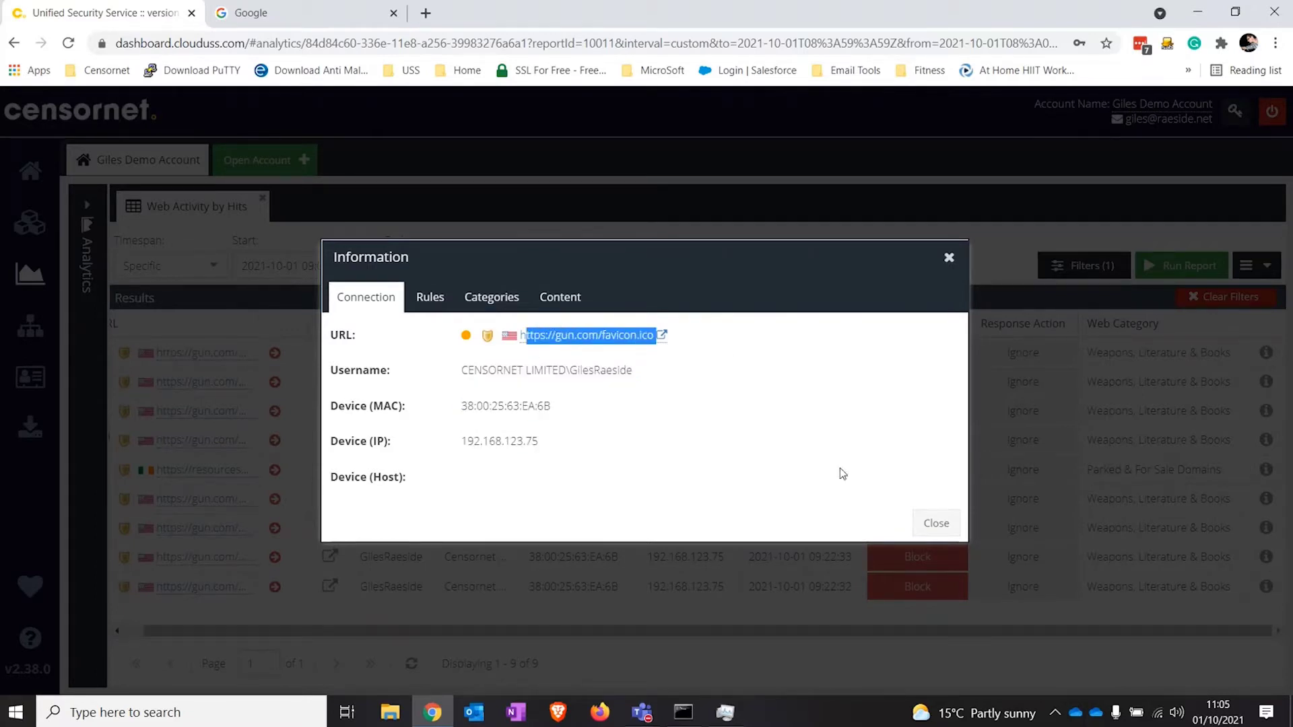
# Step: Load gun.com in the Google Chrome tab
pyautogui.click(338, 15)
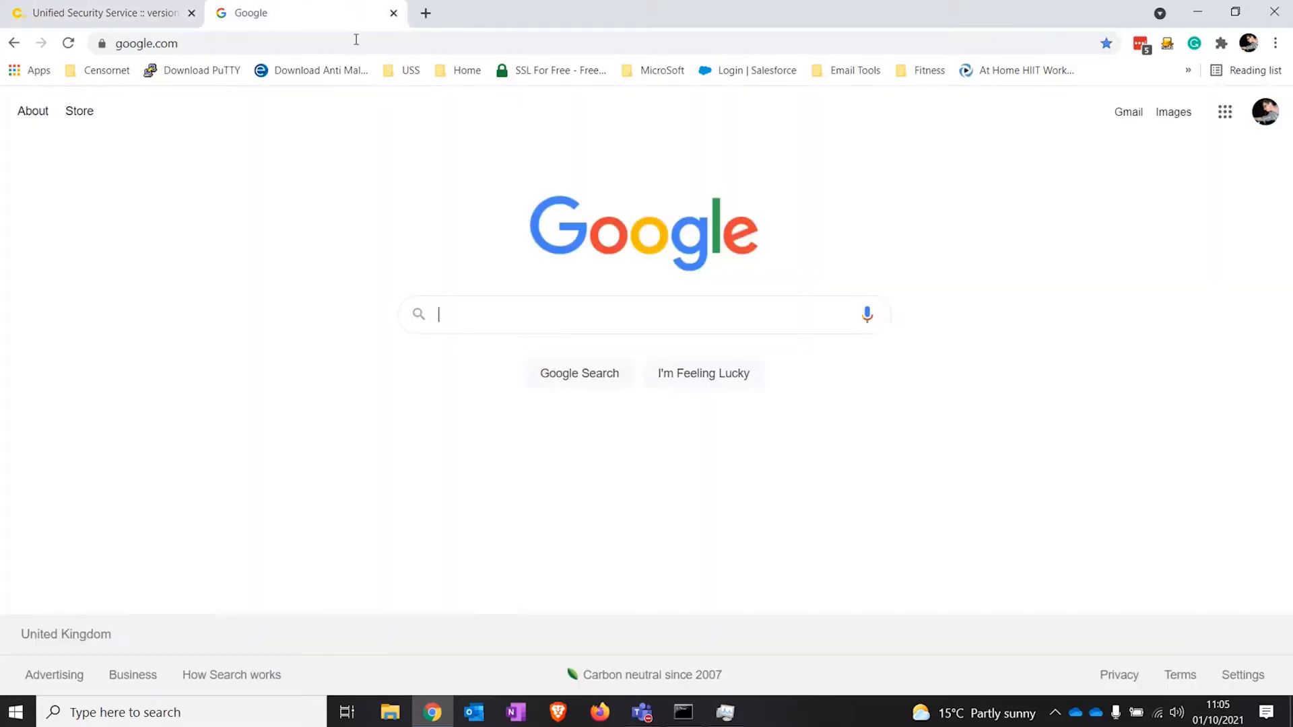
pyautogui.click(363, 43)
pyautogui.write('gun')
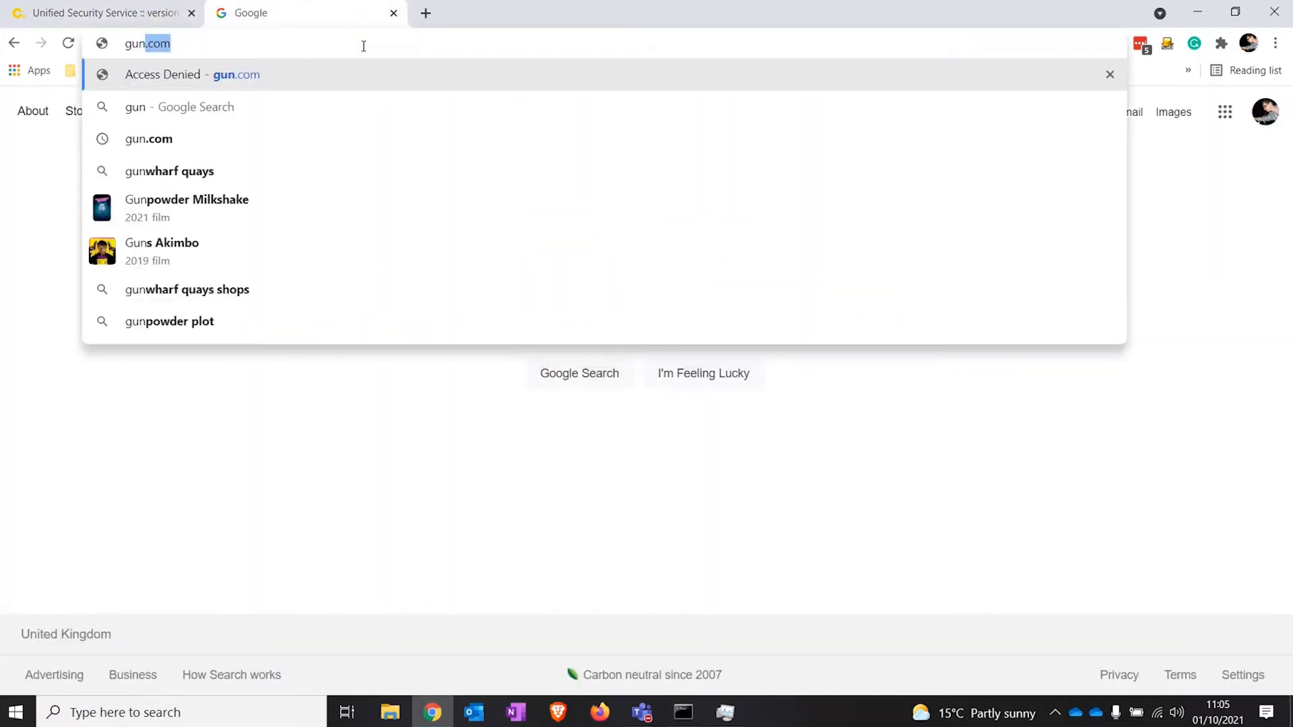
pyautogui.press('Return')
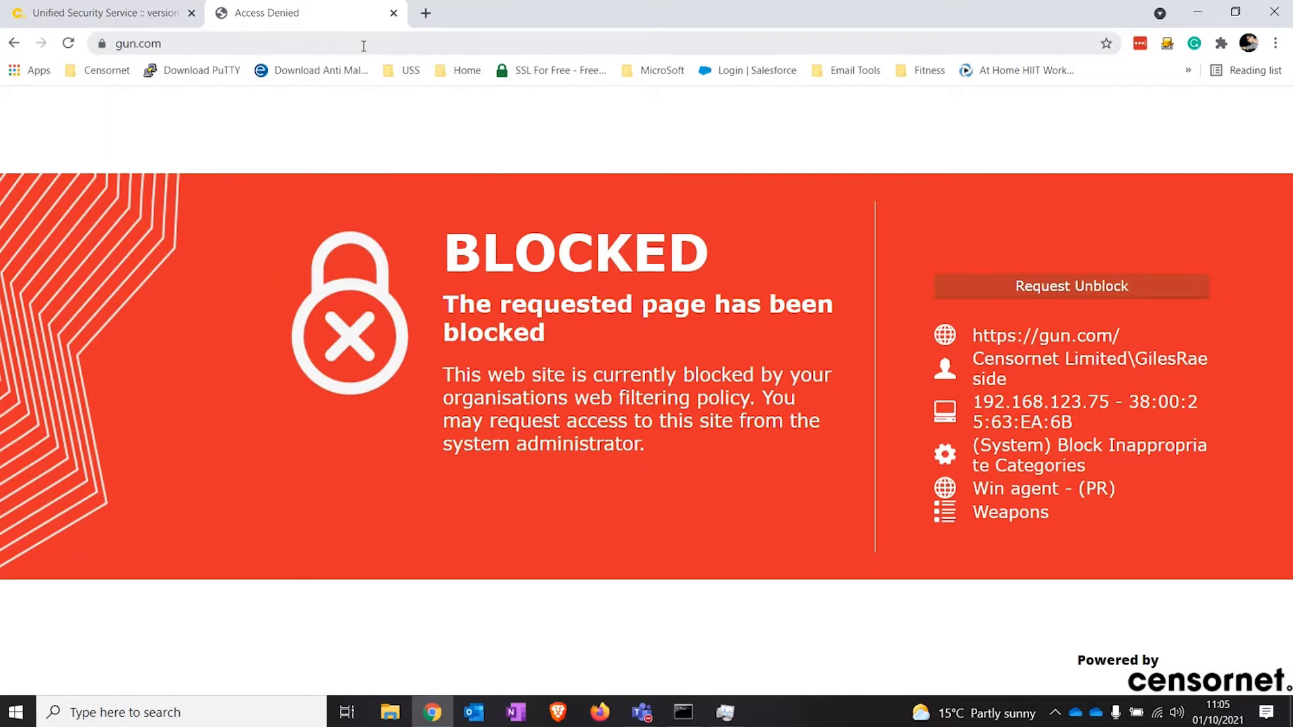
# Step: Review the block page's URL, user, IP, Weapons category and rule, then return to the report
pyautogui.moveTo(1119, 335); pyautogui.dragTo(952, 345)
pyautogui.moveTo(1008, 379); pyautogui.dragTo(977, 358)
pyautogui.moveTo(1117, 445); pyautogui.dragTo(984, 404)
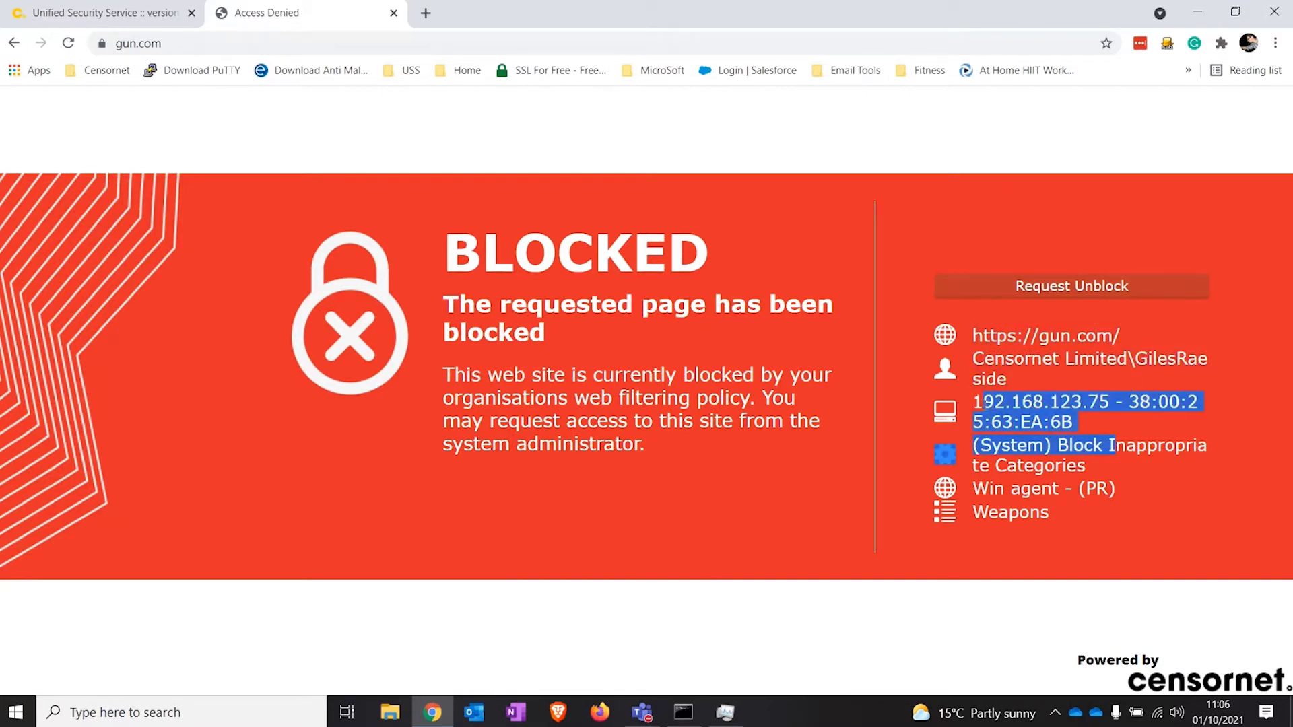
pyautogui.click(1080, 464)
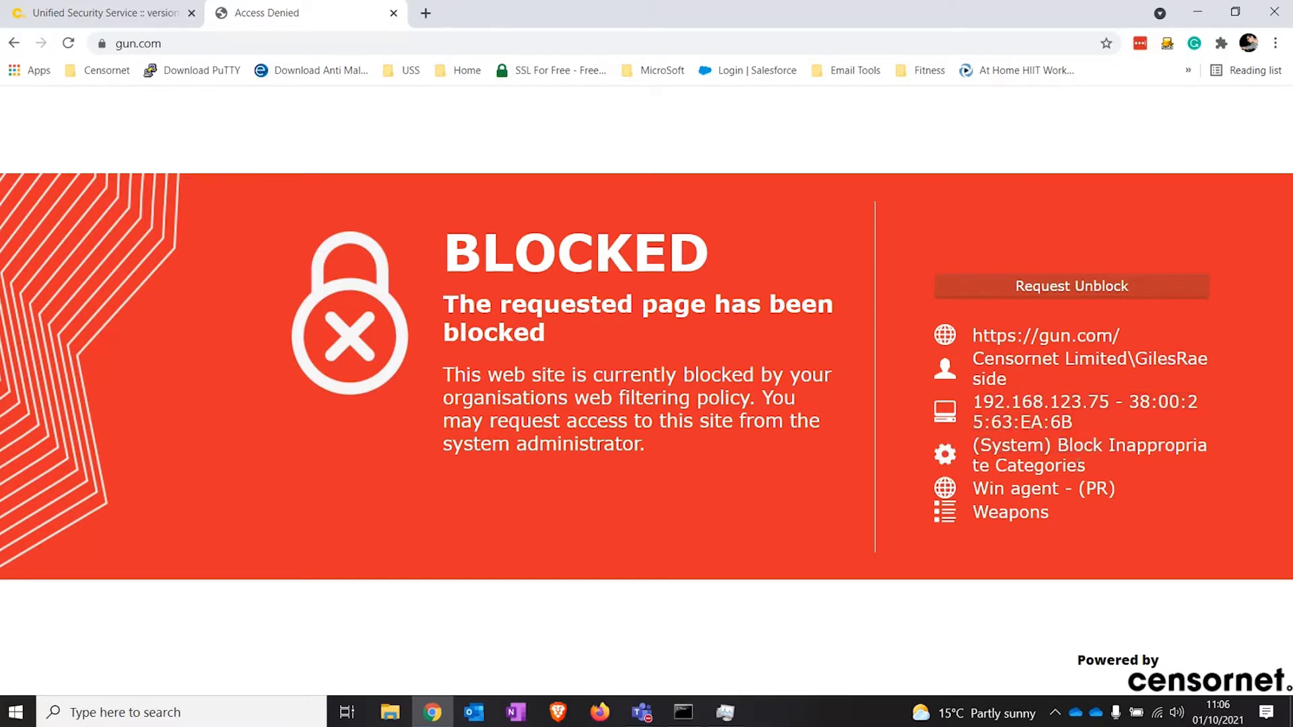
pyautogui.moveTo(1051, 513); pyautogui.dragTo(988, 513)
pyautogui.moveTo(1105, 469); pyautogui.dragTo(978, 445)
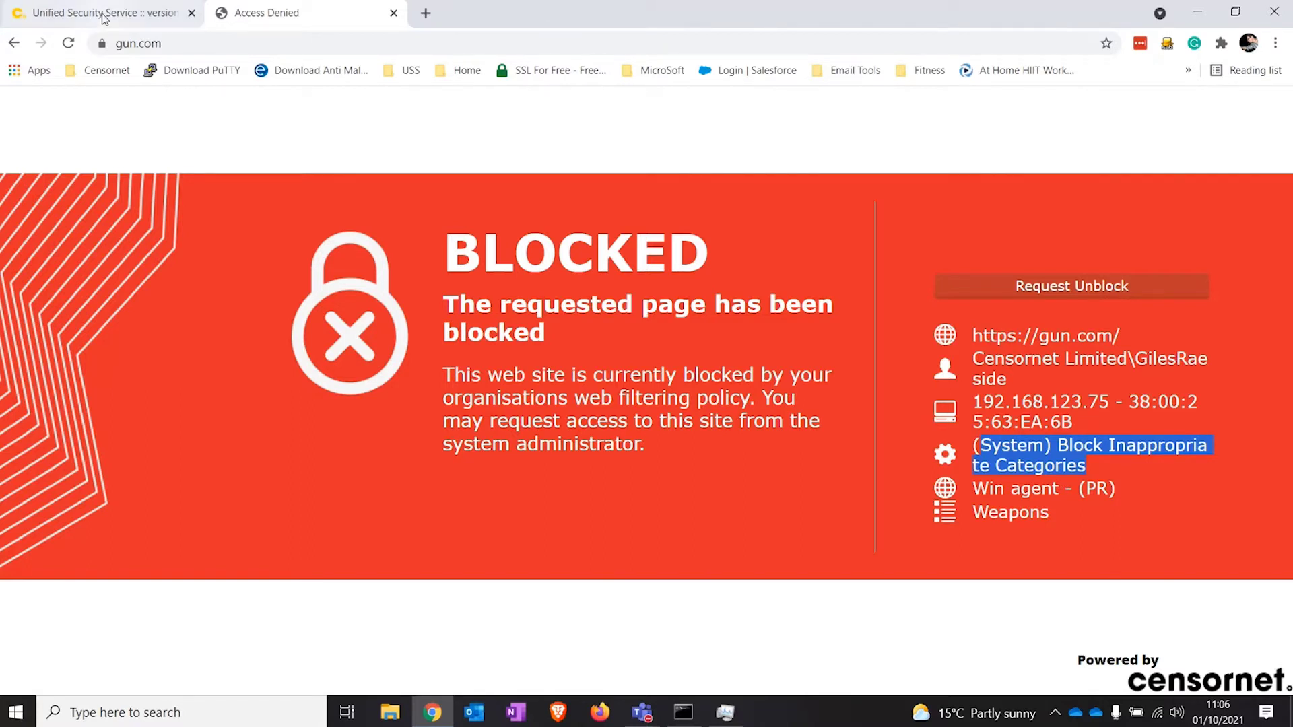
pyautogui.click(105, 14)
# Step: Close the blocked request's Information dialog and return to the Home dashboard
pyautogui.click(947, 258)
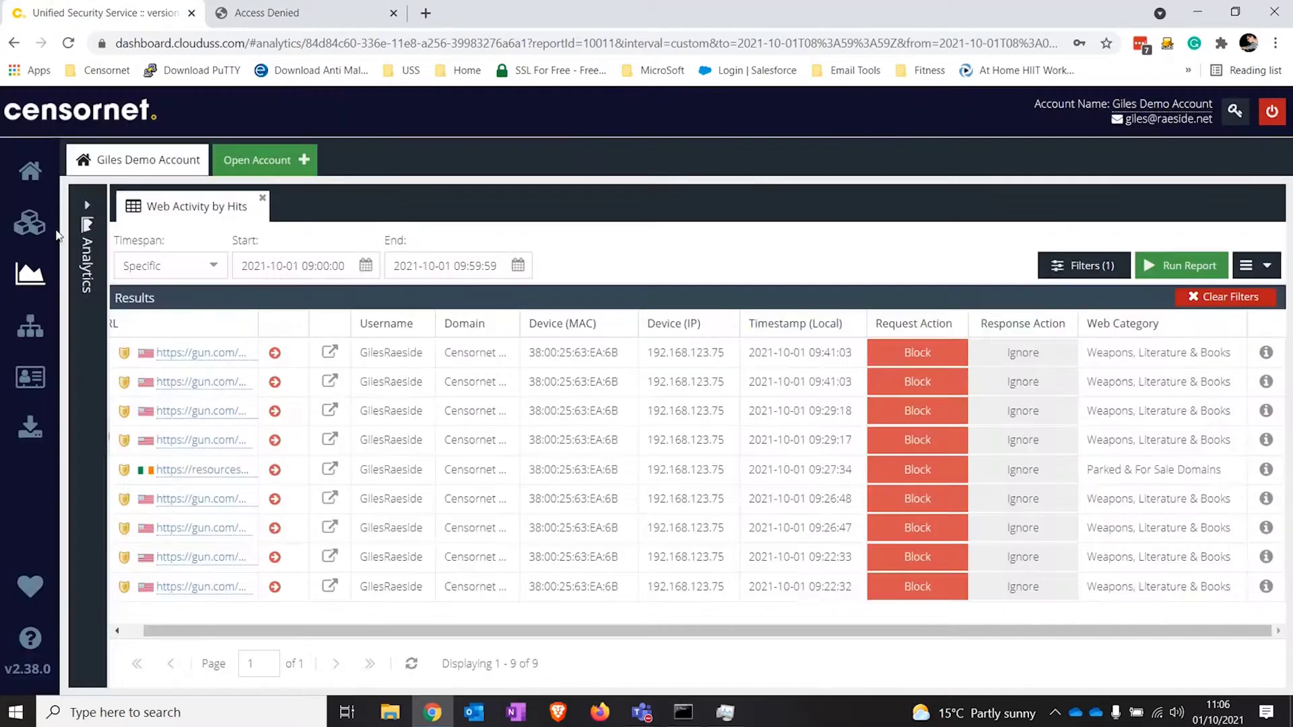
pyautogui.click(28, 180)
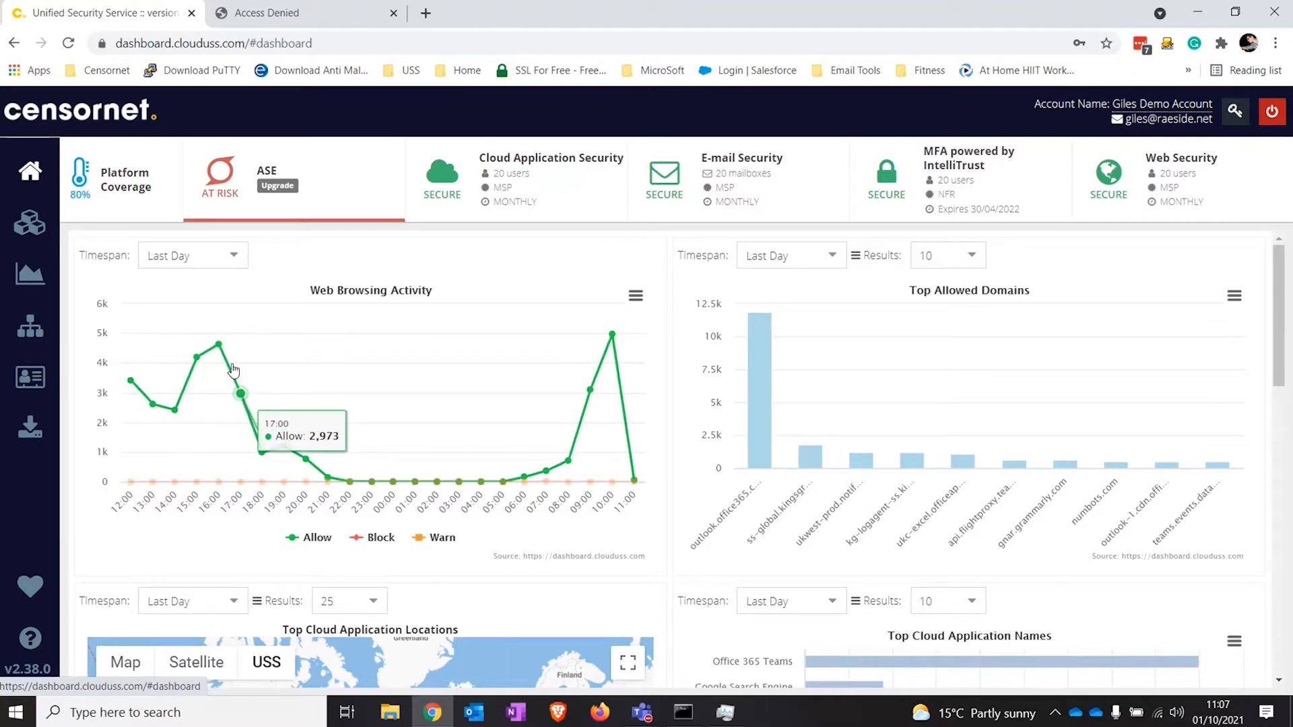
# Step: Extend the Top Cloud Application Names panel's bottom edge downward to make it taller
pyautogui.moveTo(918, 458)
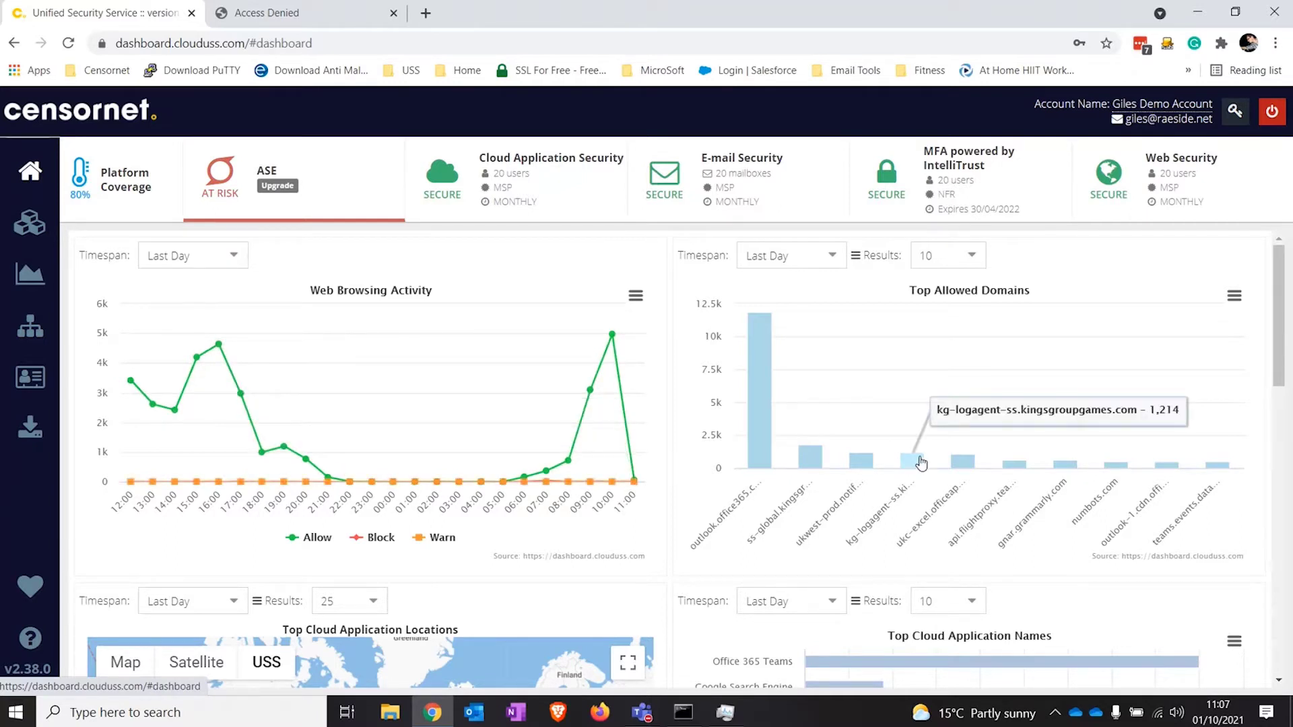
pyautogui.moveTo(860, 459)
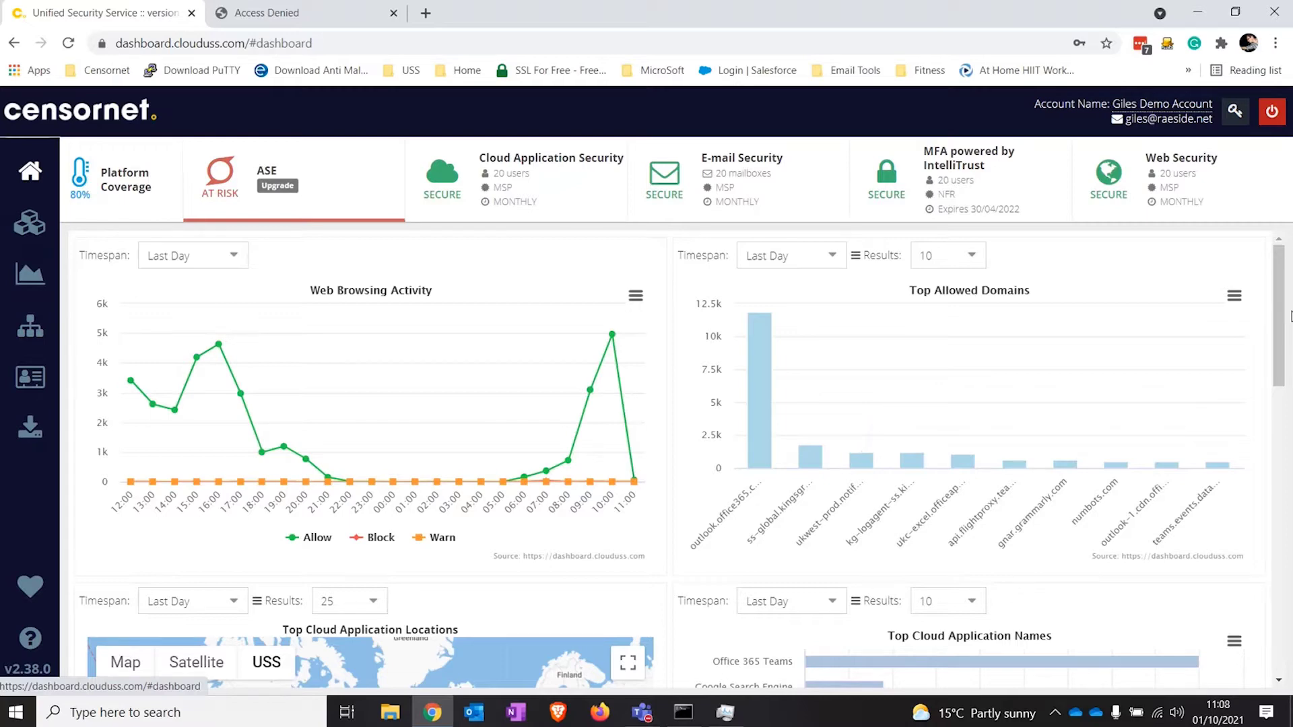
pyautogui.moveTo(1287, 318); pyautogui.dragTo(1288, 422)
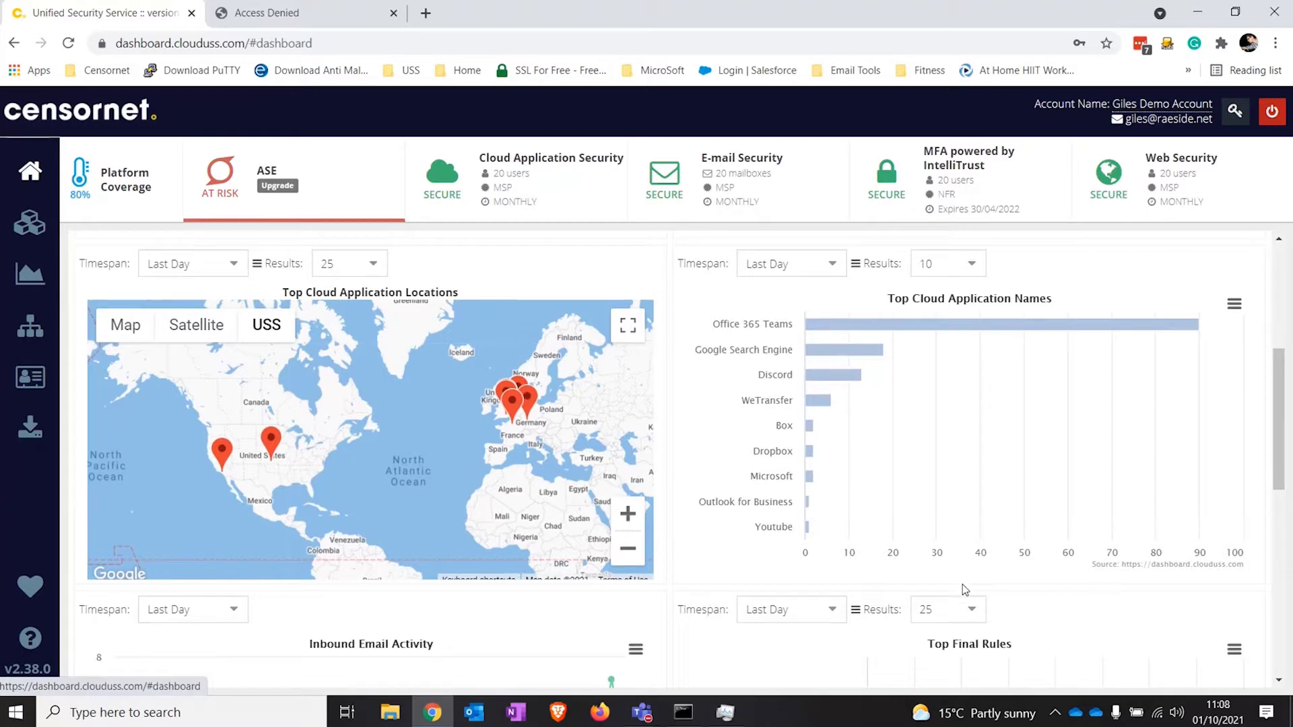
pyautogui.moveTo(964, 583); pyautogui.dragTo(969, 670)
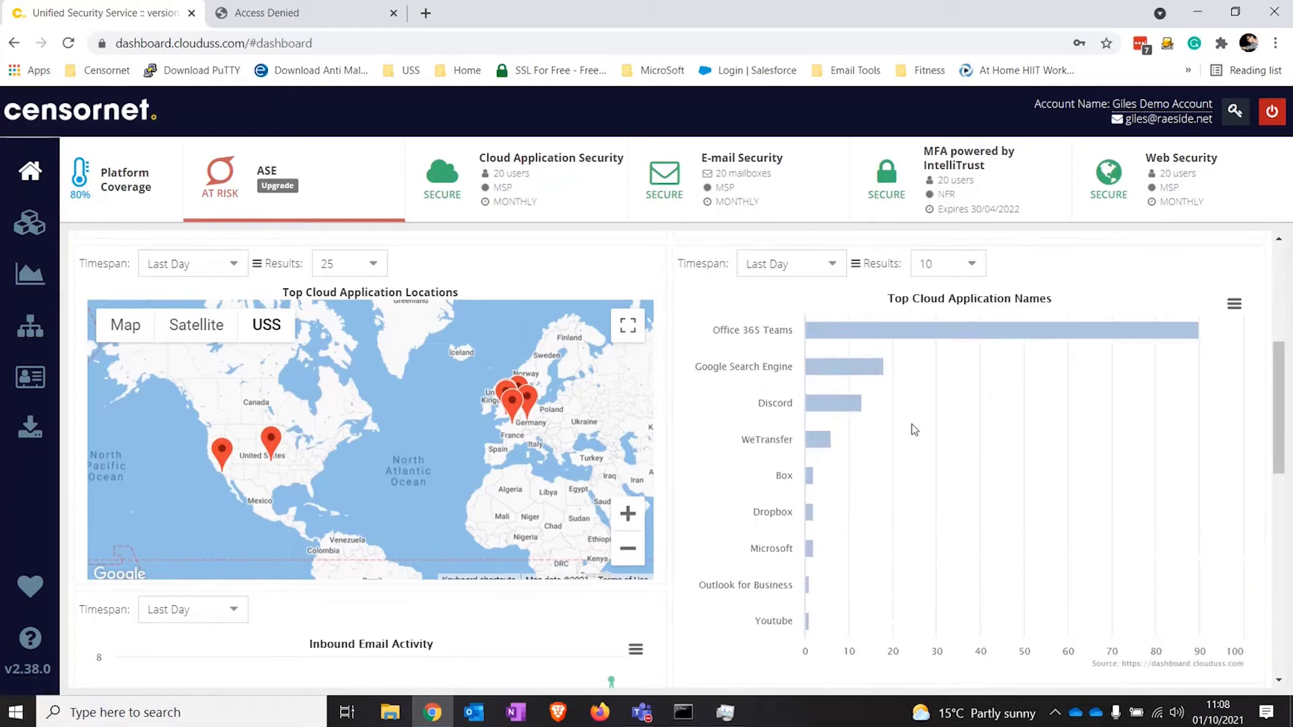
# Step: Set the Top Cloud Application Names chart to Last Month timespan and 25 results
pyautogui.click(822, 266)
pyautogui.click(822, 367)
pyautogui.click(943, 263)
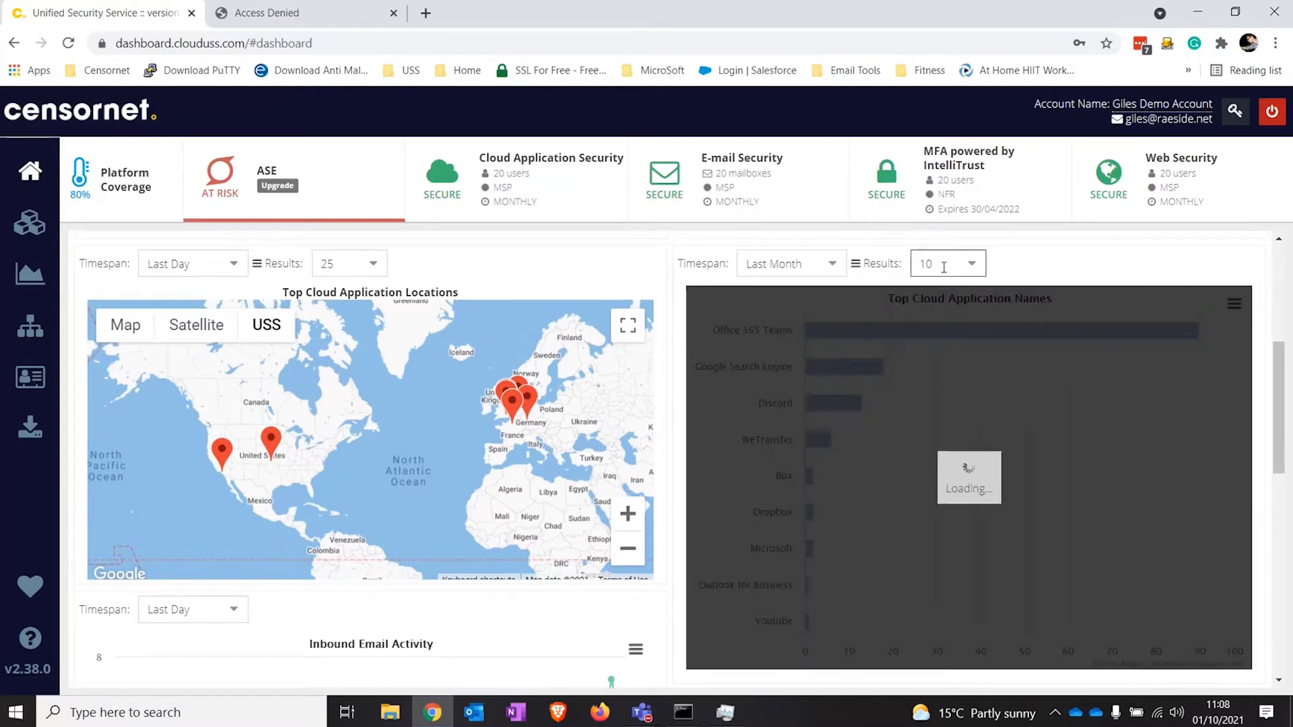
pyautogui.click(942, 315)
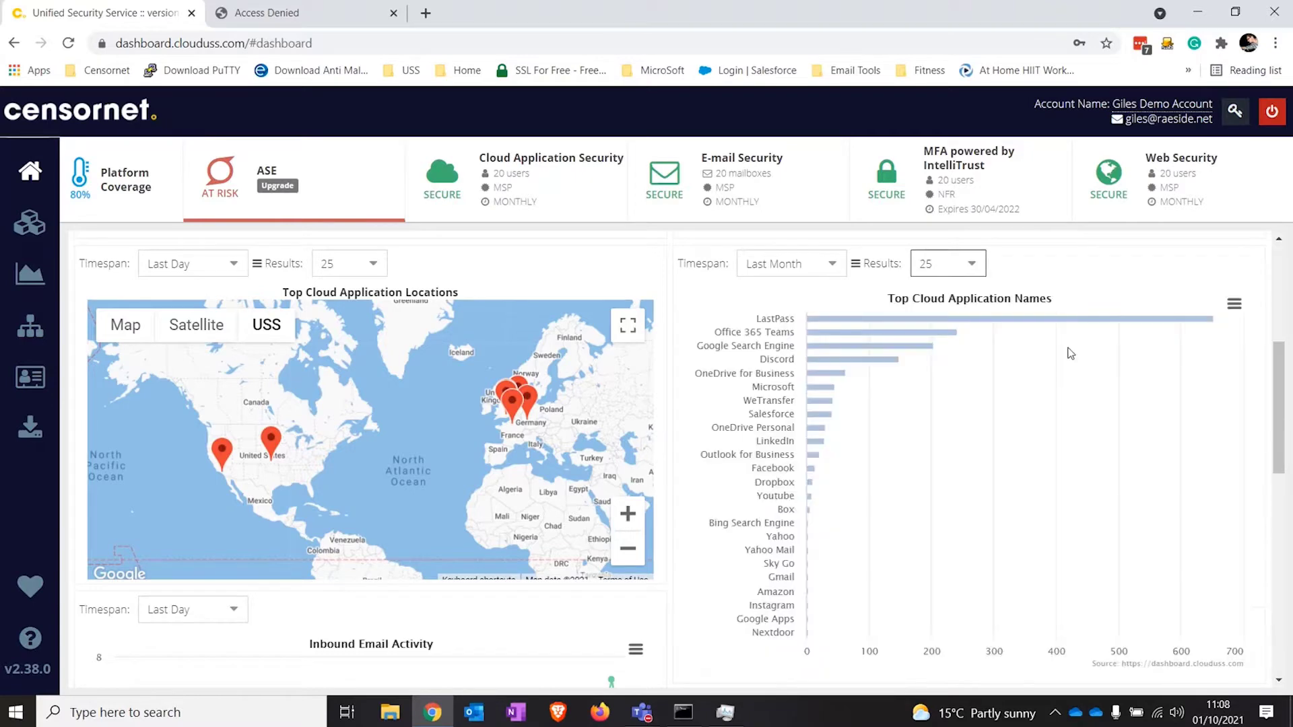
pyautogui.moveTo(1279, 373); pyautogui.dragTo(1278, 393)
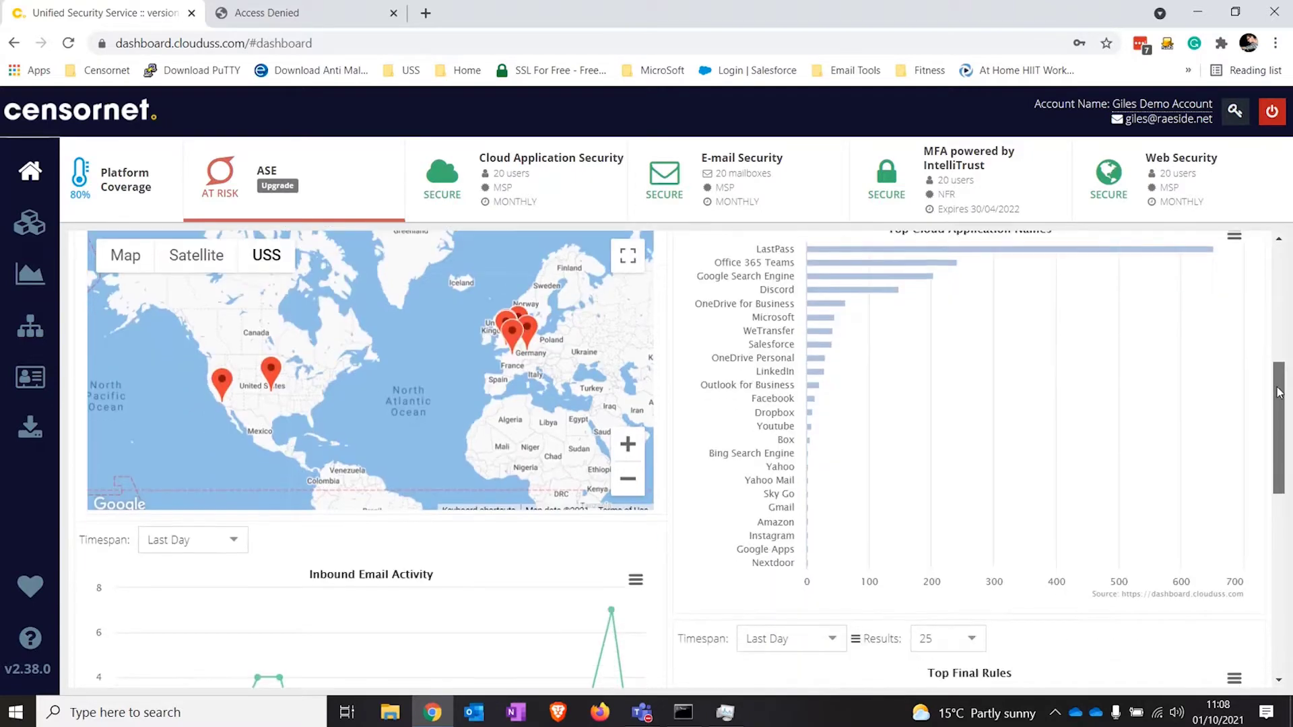
pyautogui.moveTo(1007, 616); pyautogui.dragTo(1010, 676)
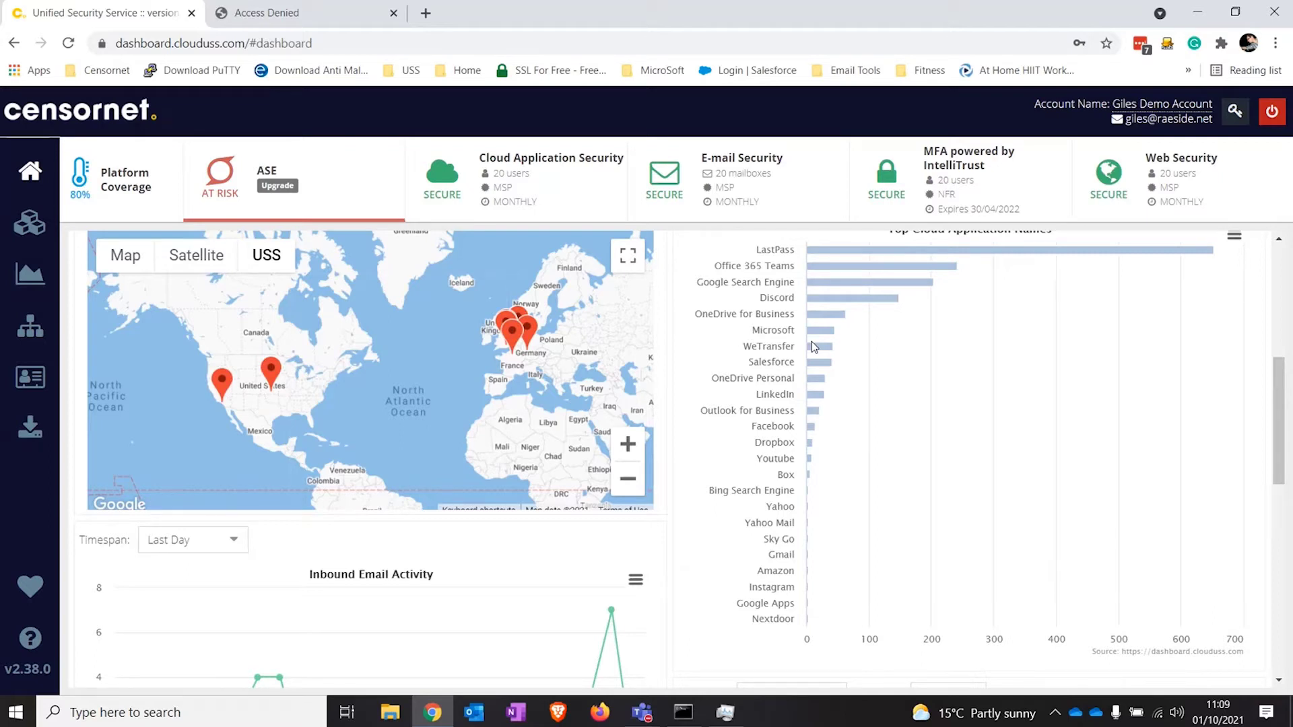
pyautogui.moveTo(817, 352)
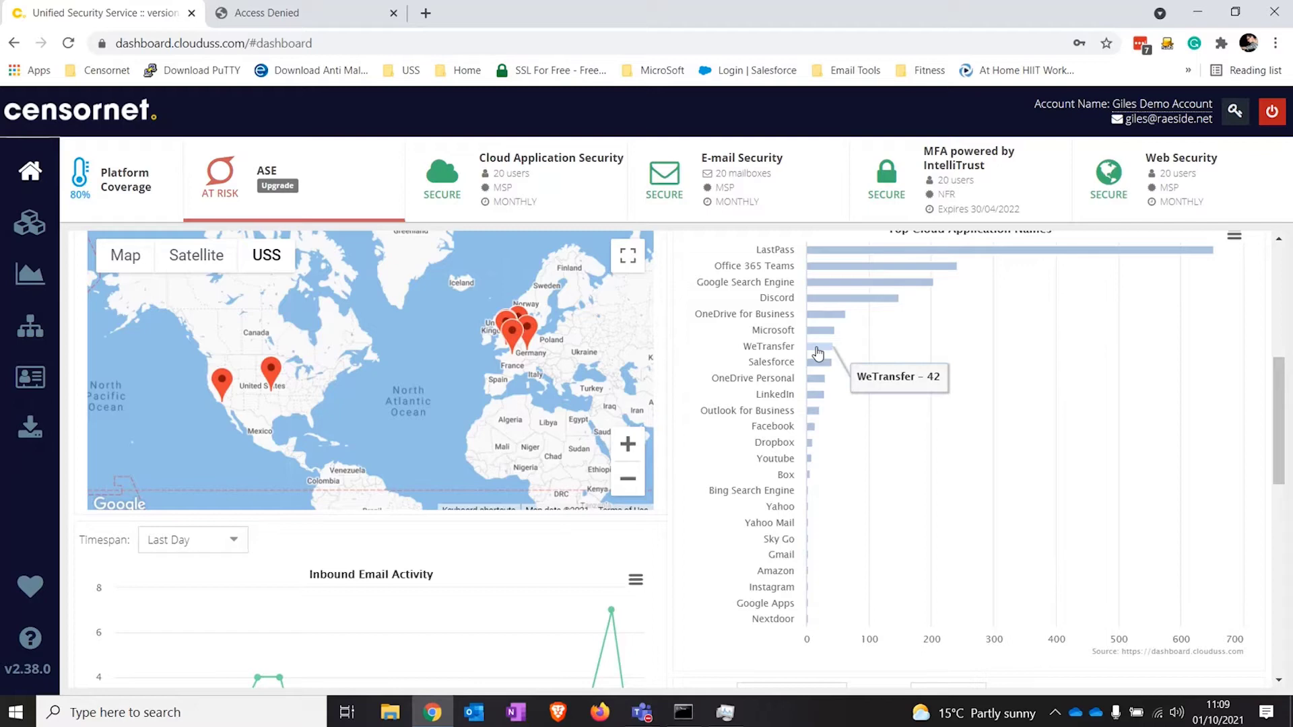
# Step: Drill into the WeTransfer cloud activity and expand a Sent a file entry's details
pyautogui.click(818, 351)
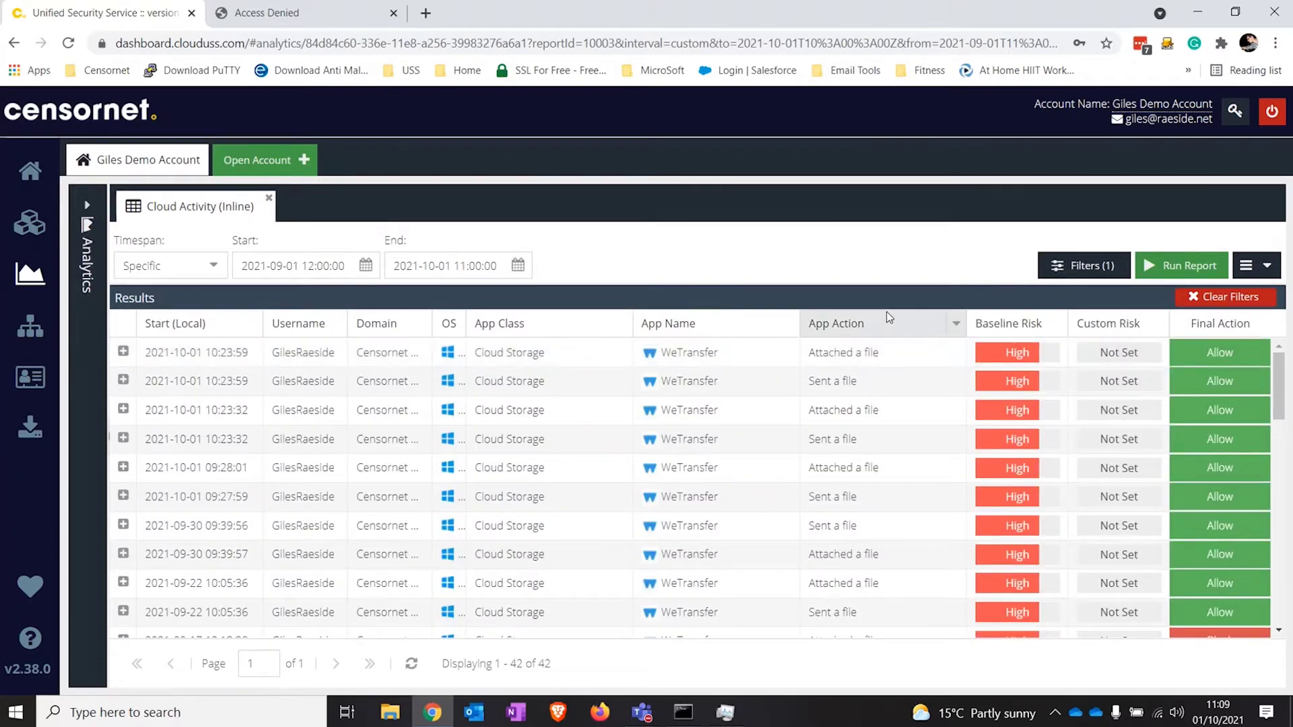
pyautogui.click(330, 389)
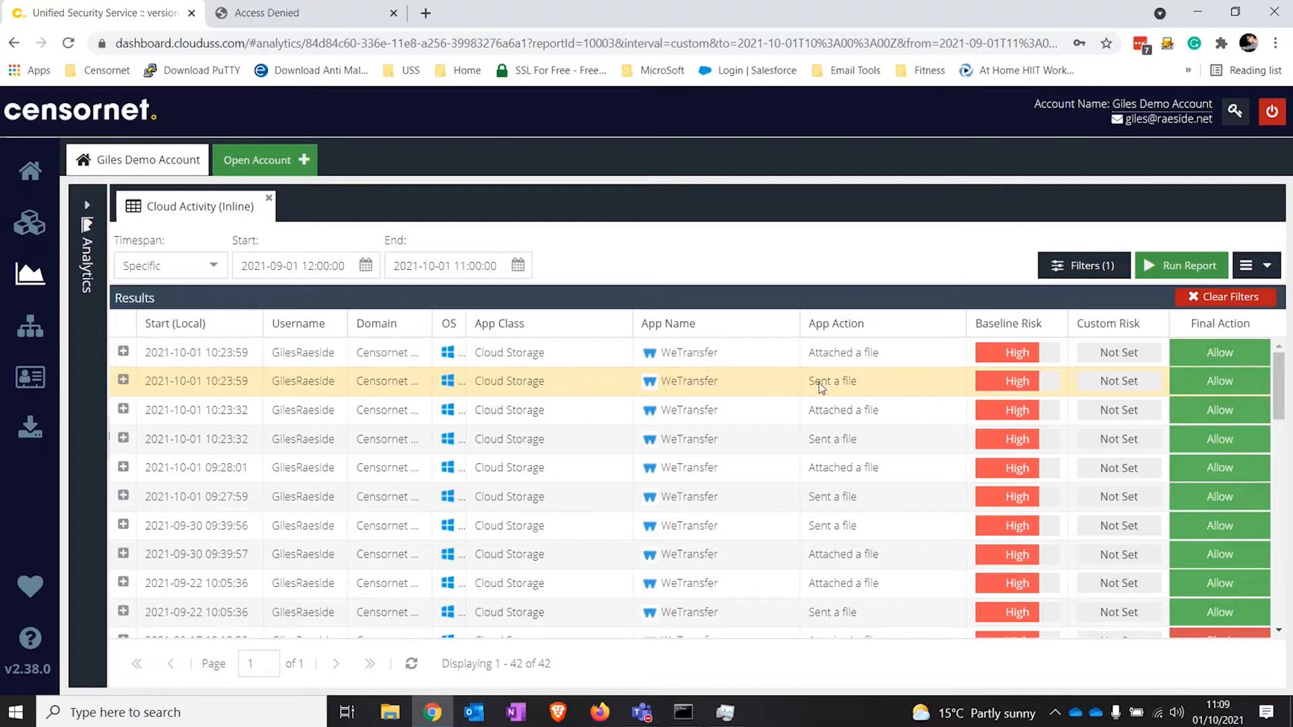
pyautogui.click(123, 380)
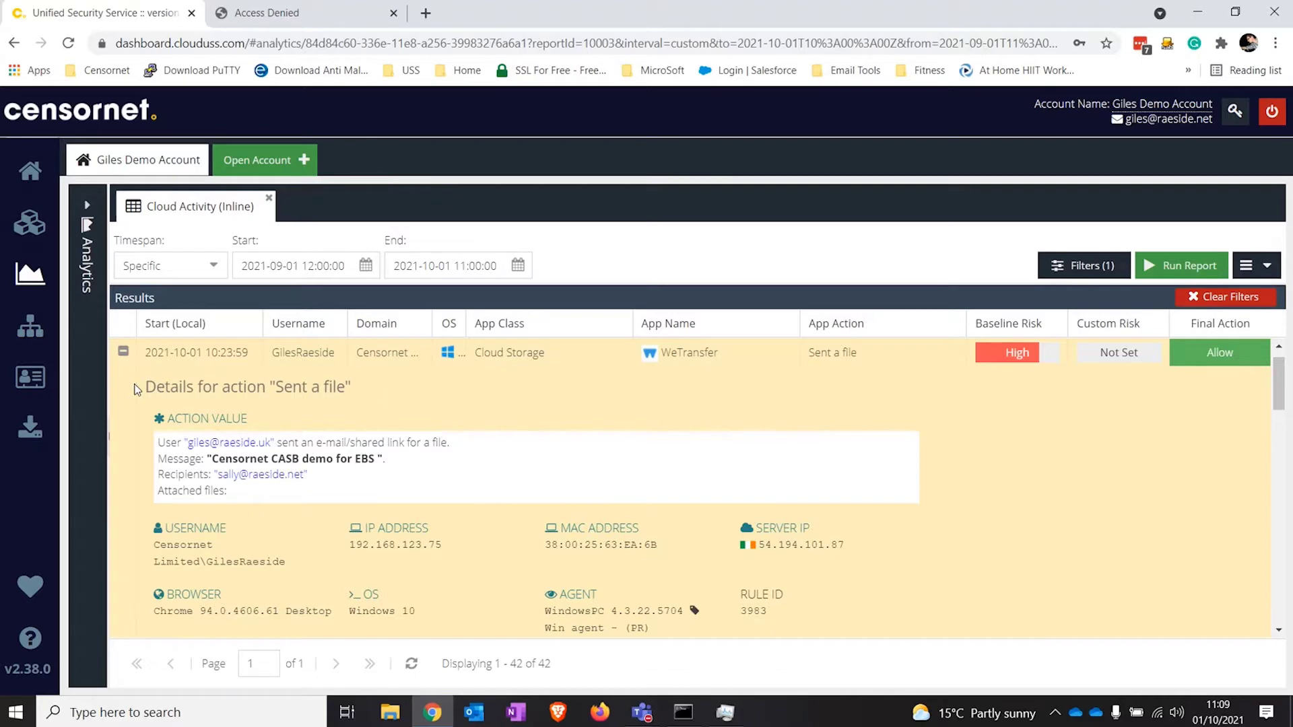
pyautogui.moveTo(140, 44); pyautogui.dragTo(1009, 46)
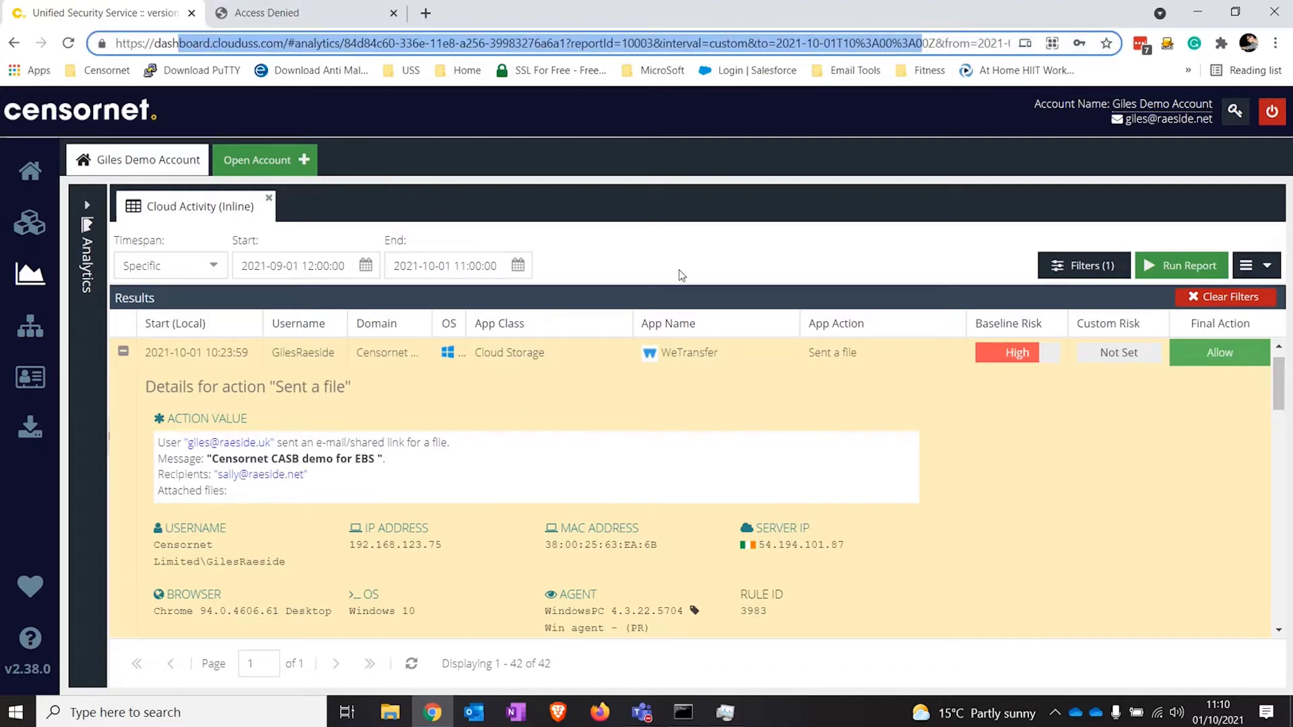
pyautogui.click(523, 410)
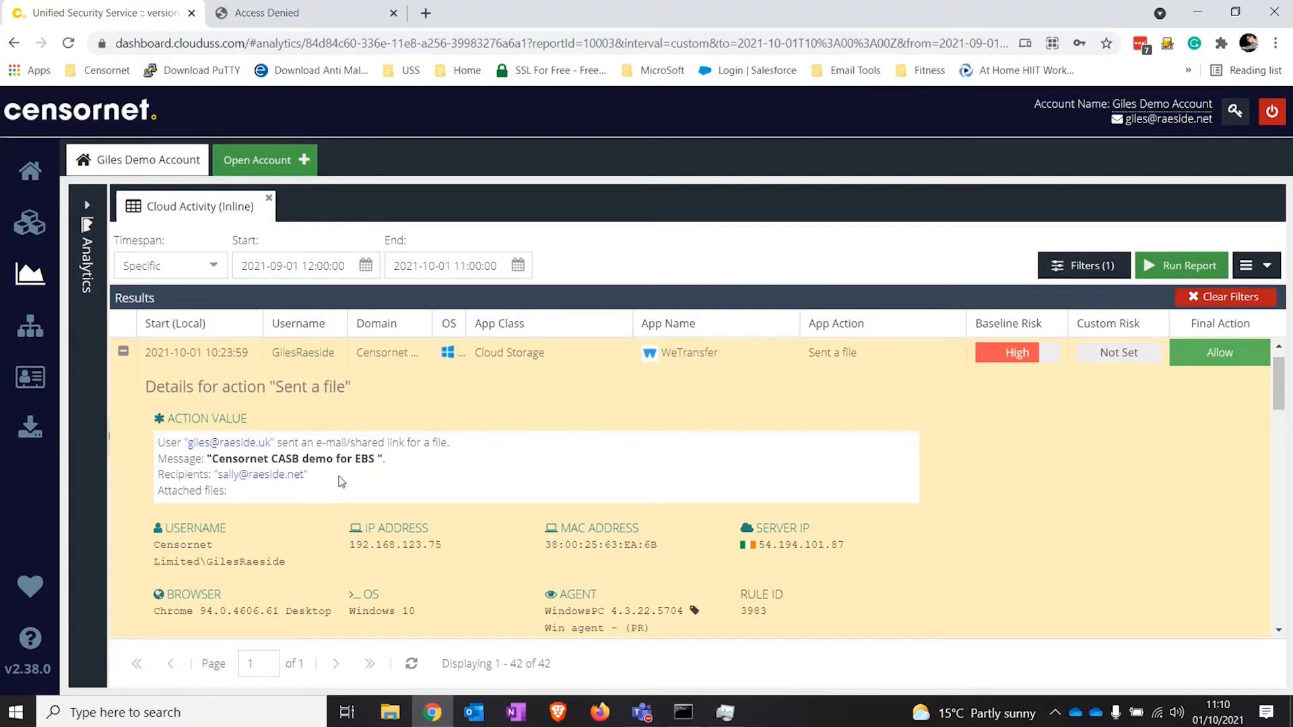
# Step: Review the WeTransfer file attachment's details, then return to the home dashboard
pyautogui.click(122, 353)
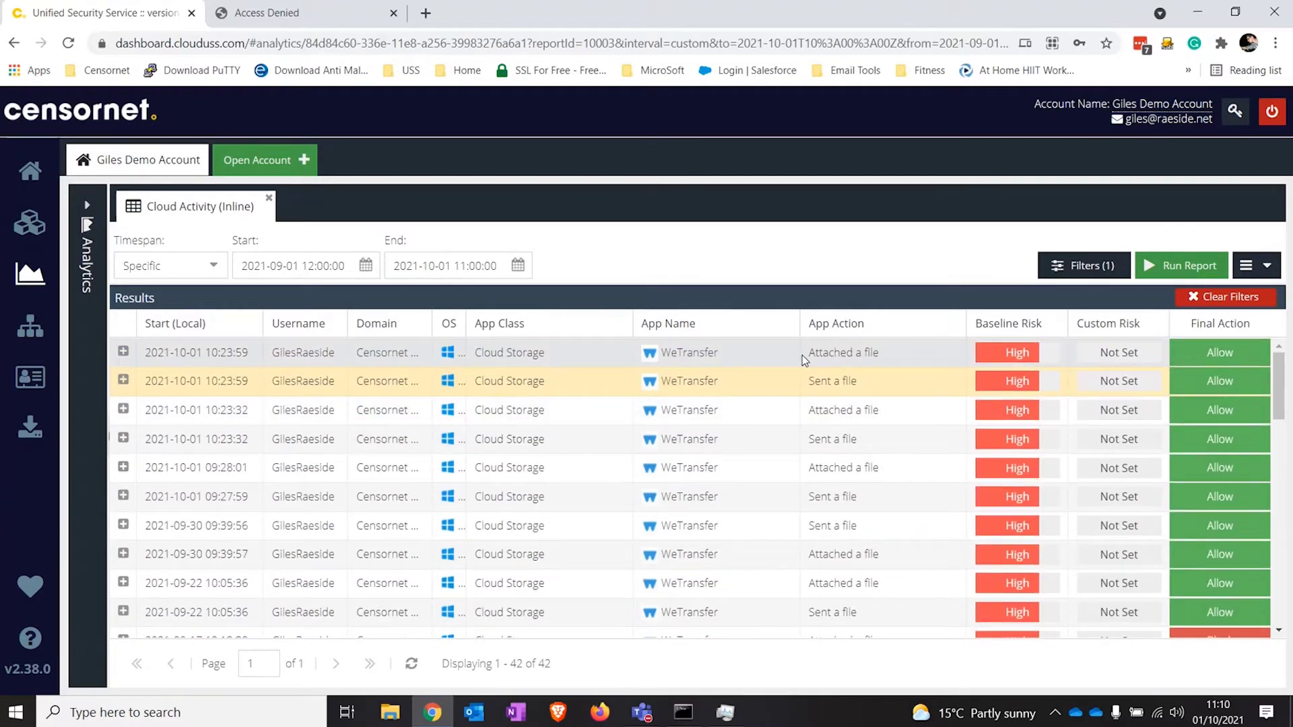
pyautogui.click(123, 353)
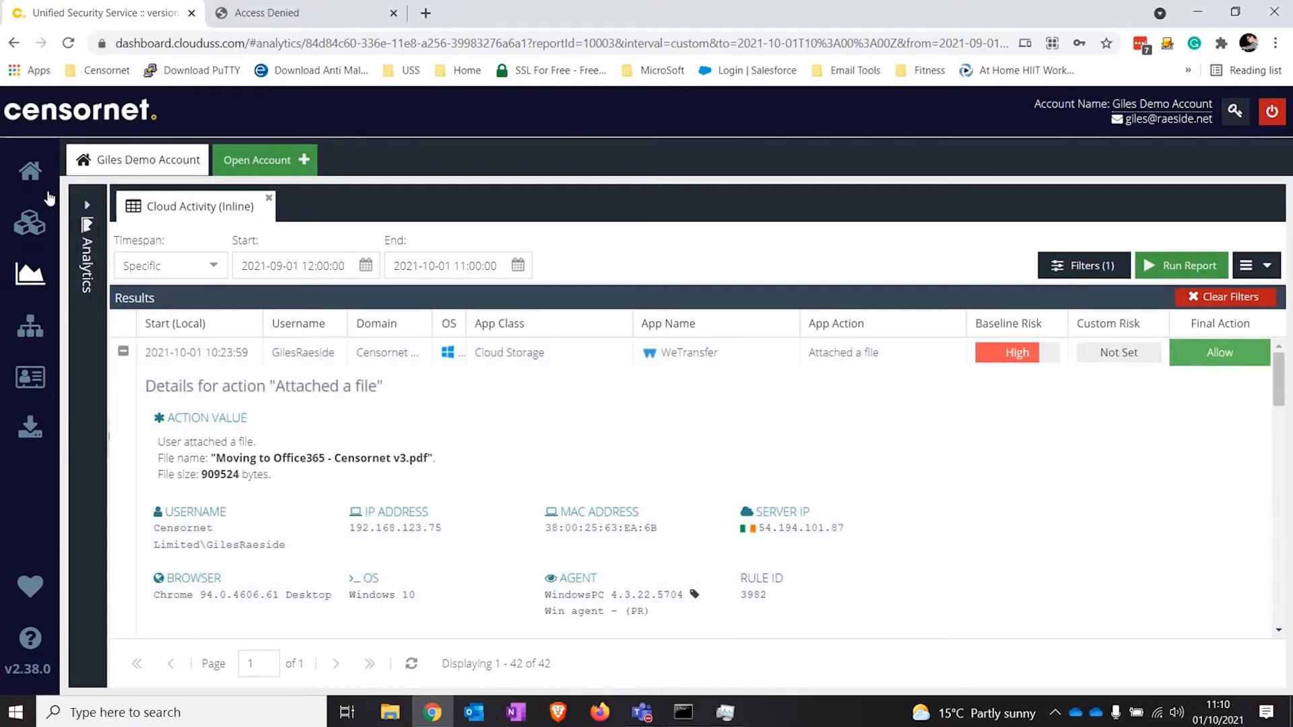
pyautogui.click(30, 170)
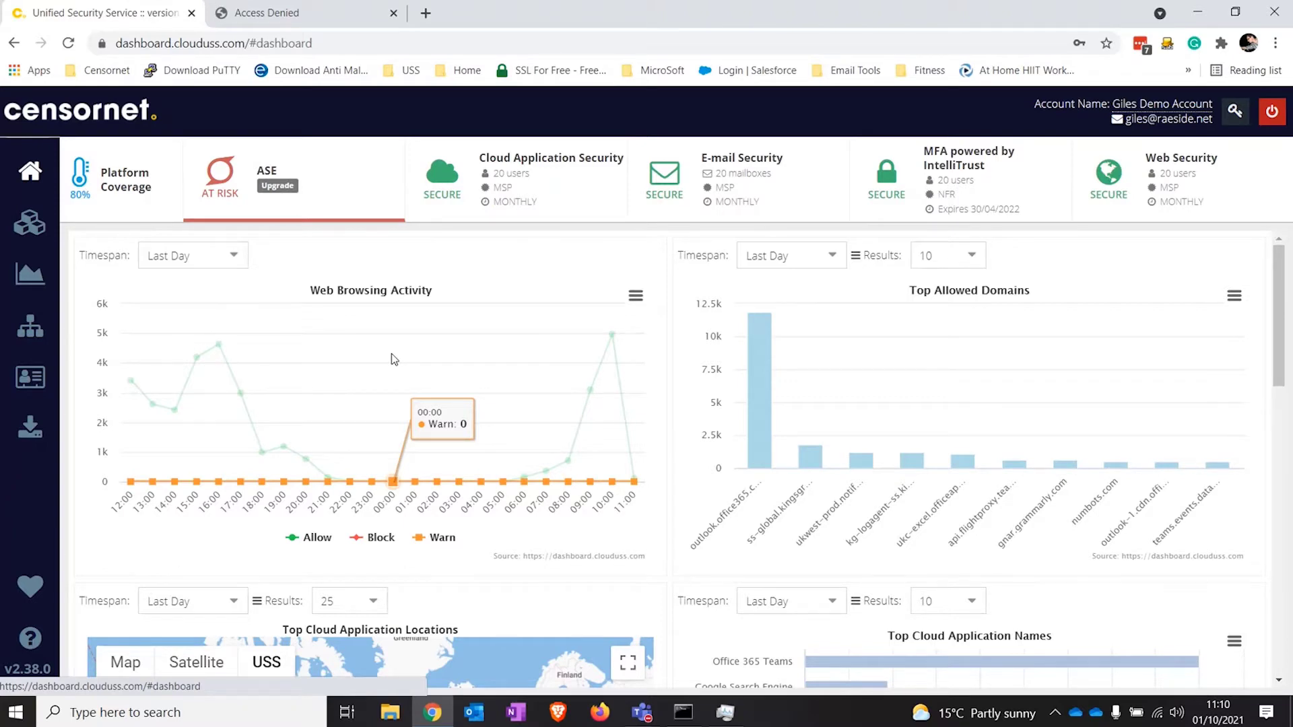
pyautogui.scroll(-6, 994, 327)
pyautogui.scroll(2, 994, 325)
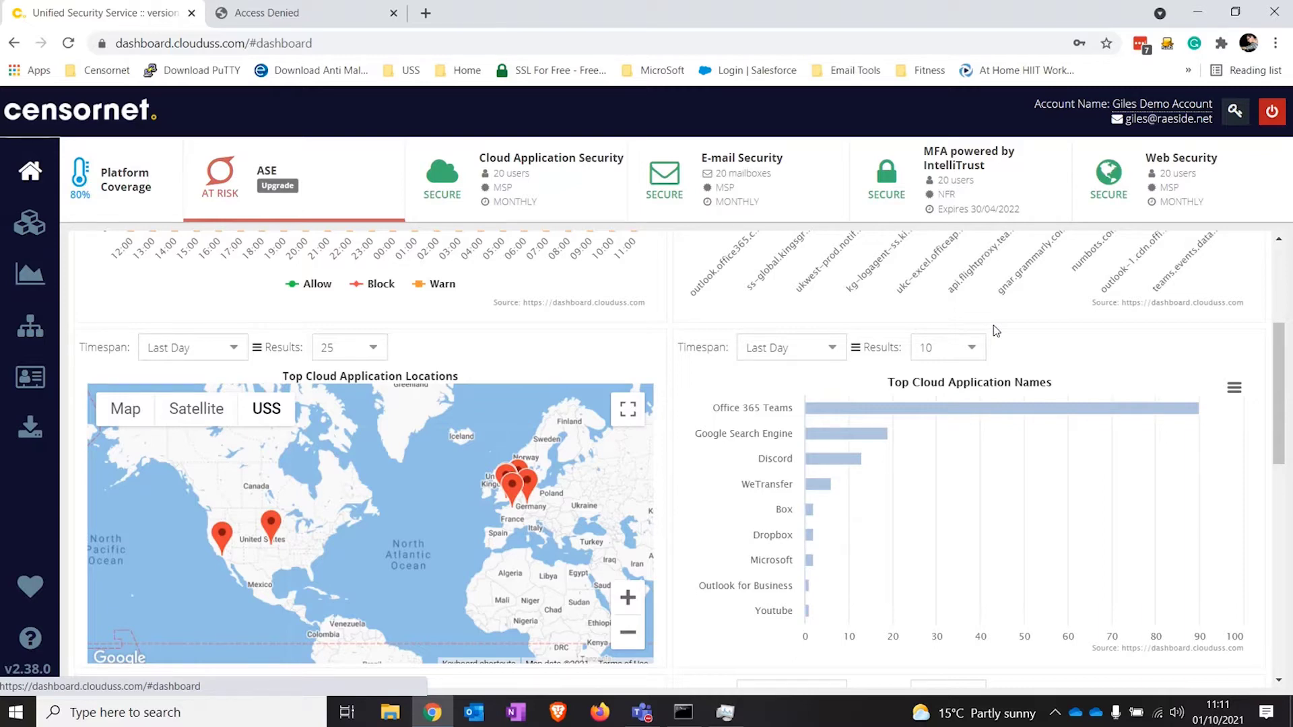
pyautogui.moveTo(818, 492)
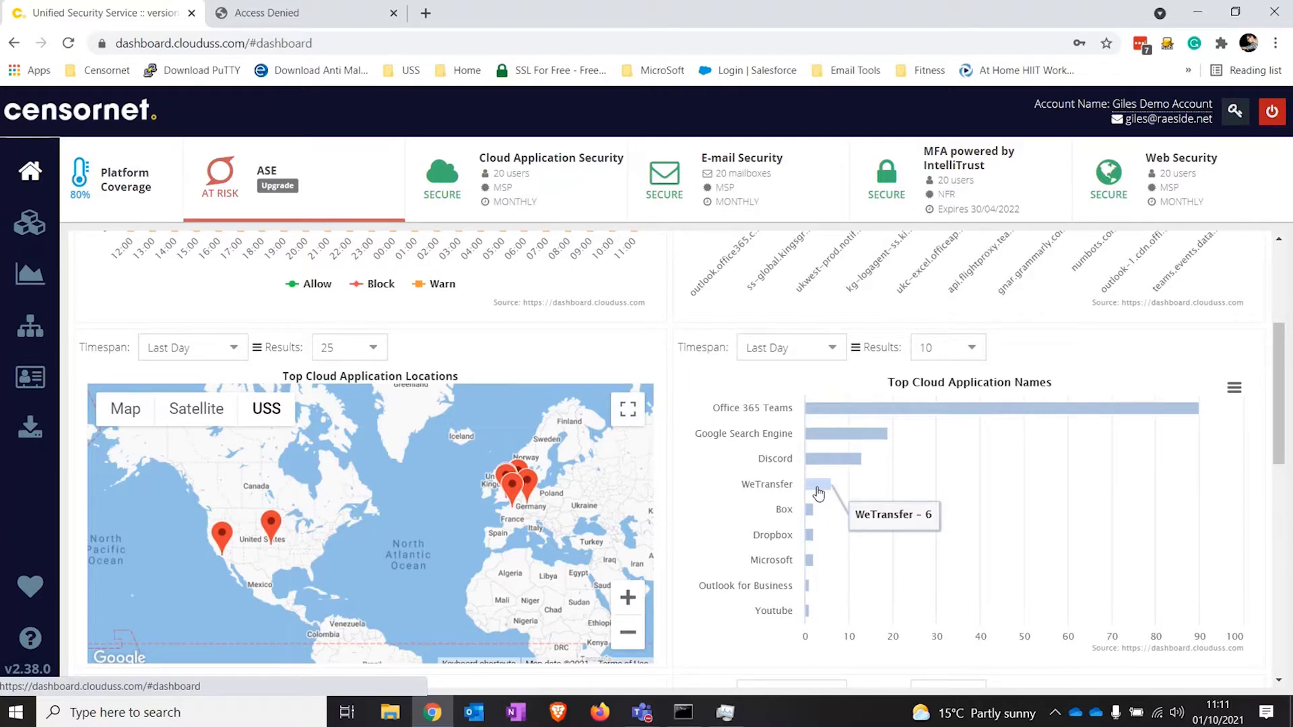
pyautogui.scroll(4, 566, 431)
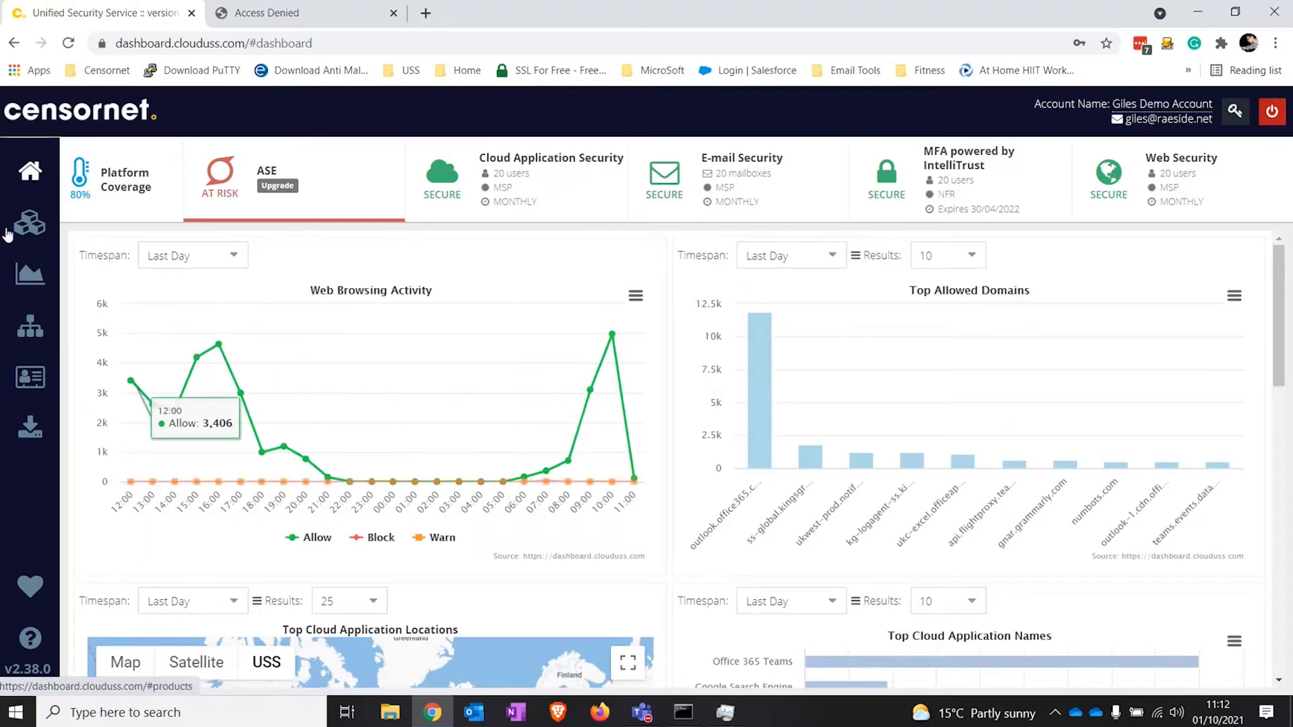
# Step: Go to Products > Web Security > Filter Rules and edit (System) Block Malware Categories
pyautogui.click(27, 223)
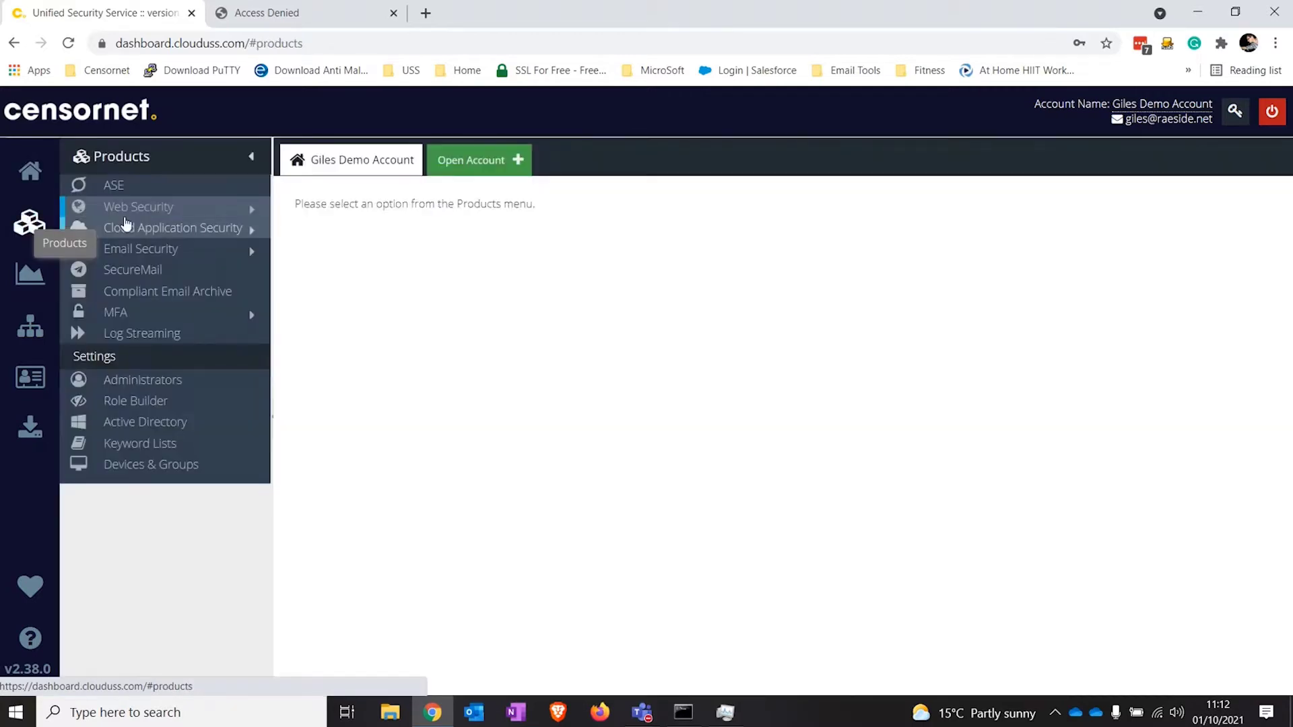
pyautogui.click(129, 207)
pyautogui.click(145, 228)
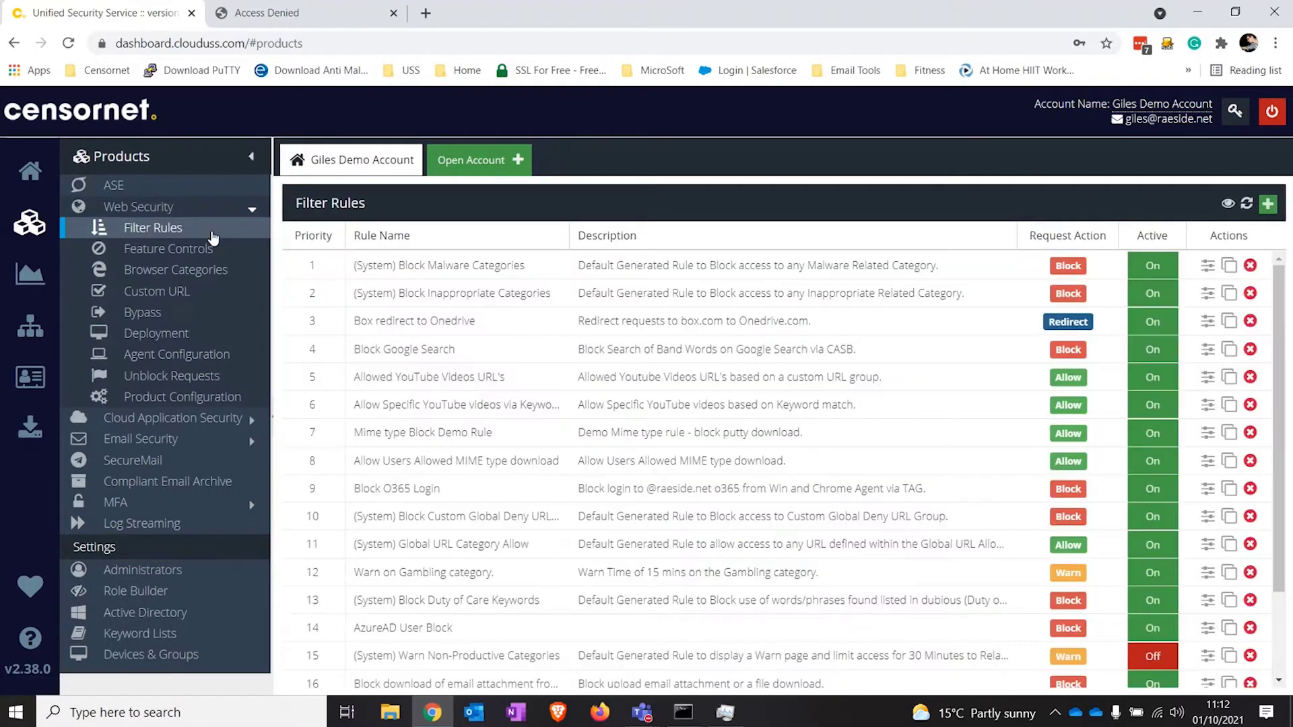
pyautogui.click(444, 264)
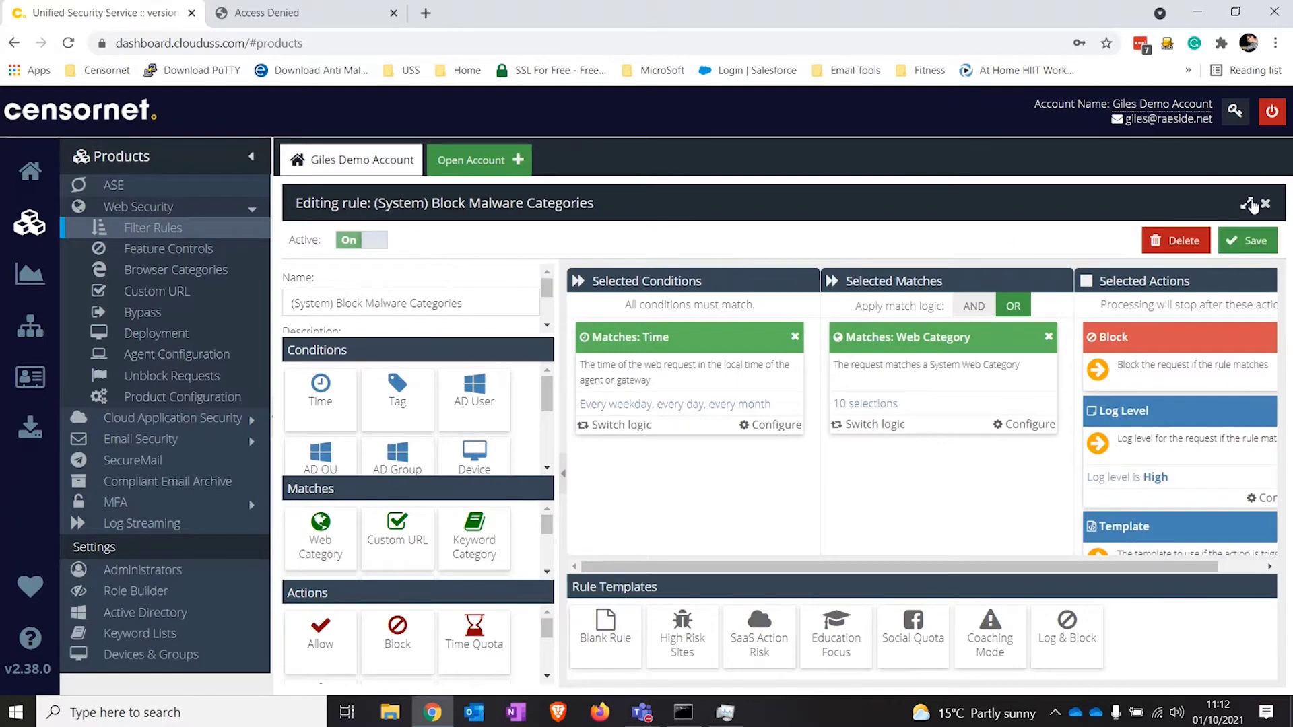
# Step: Maximize the rule editor, browse the Conditions, and open the Web Category configuration
pyautogui.click(1247, 204)
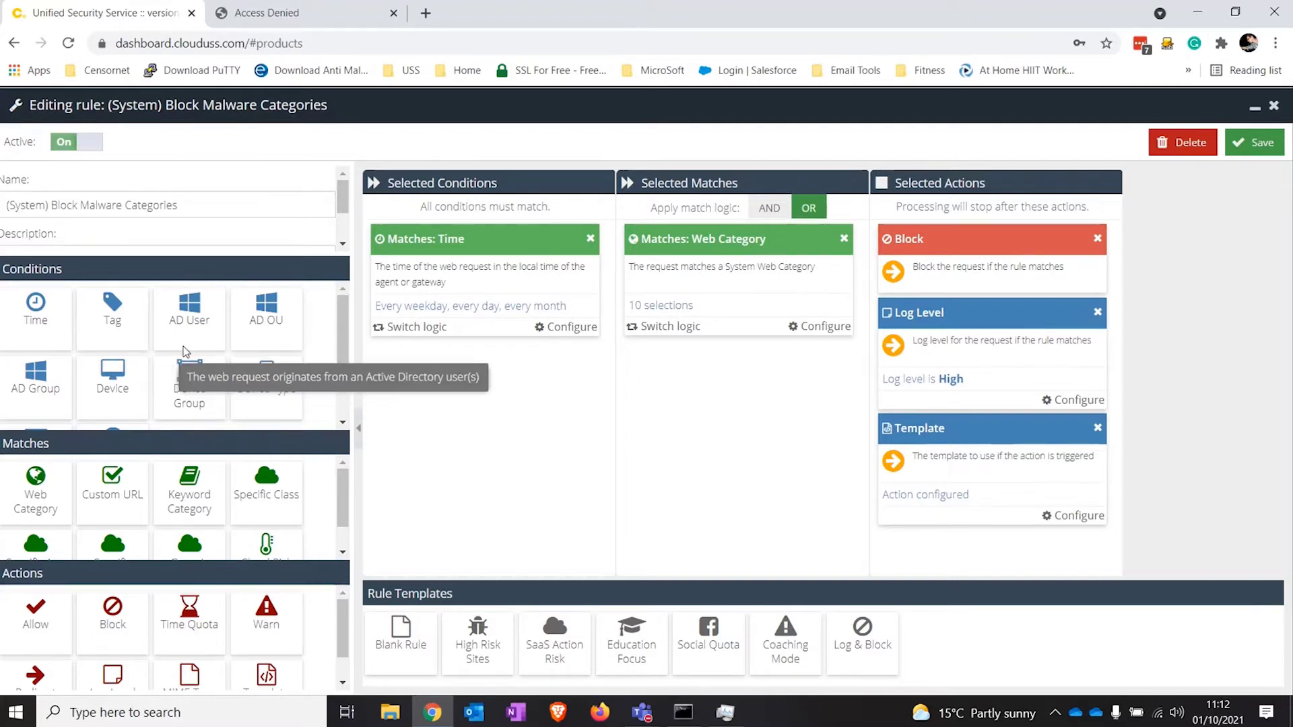
pyautogui.scroll(-1, 187, 351)
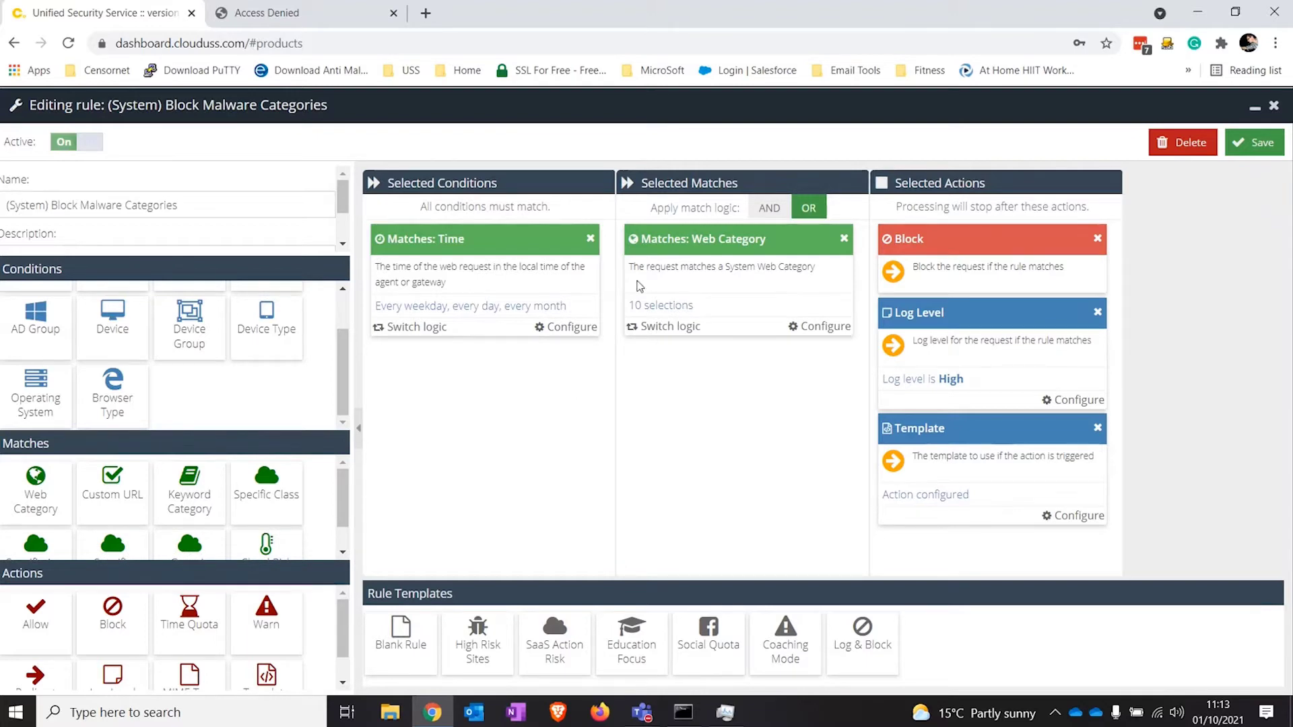
pyautogui.click(660, 307)
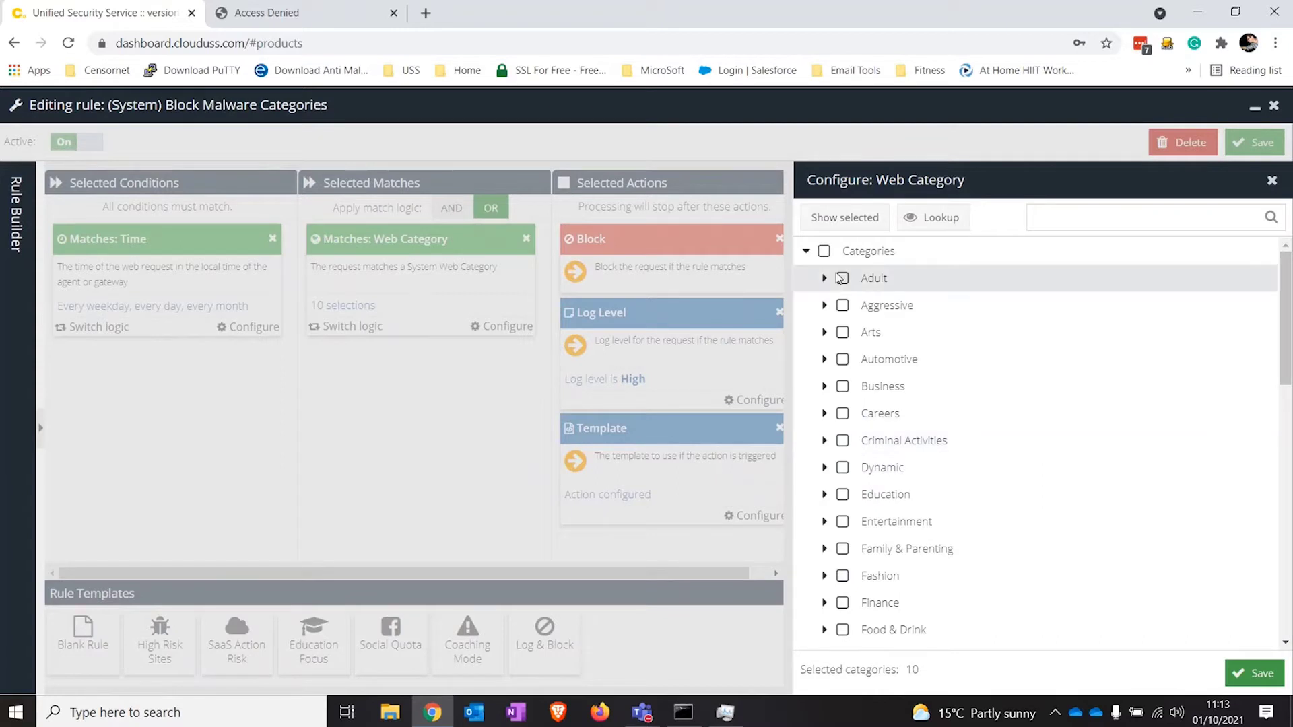
# Step: Filter to the selected web categories, then uncheck the Malicious category group
pyautogui.click(850, 228)
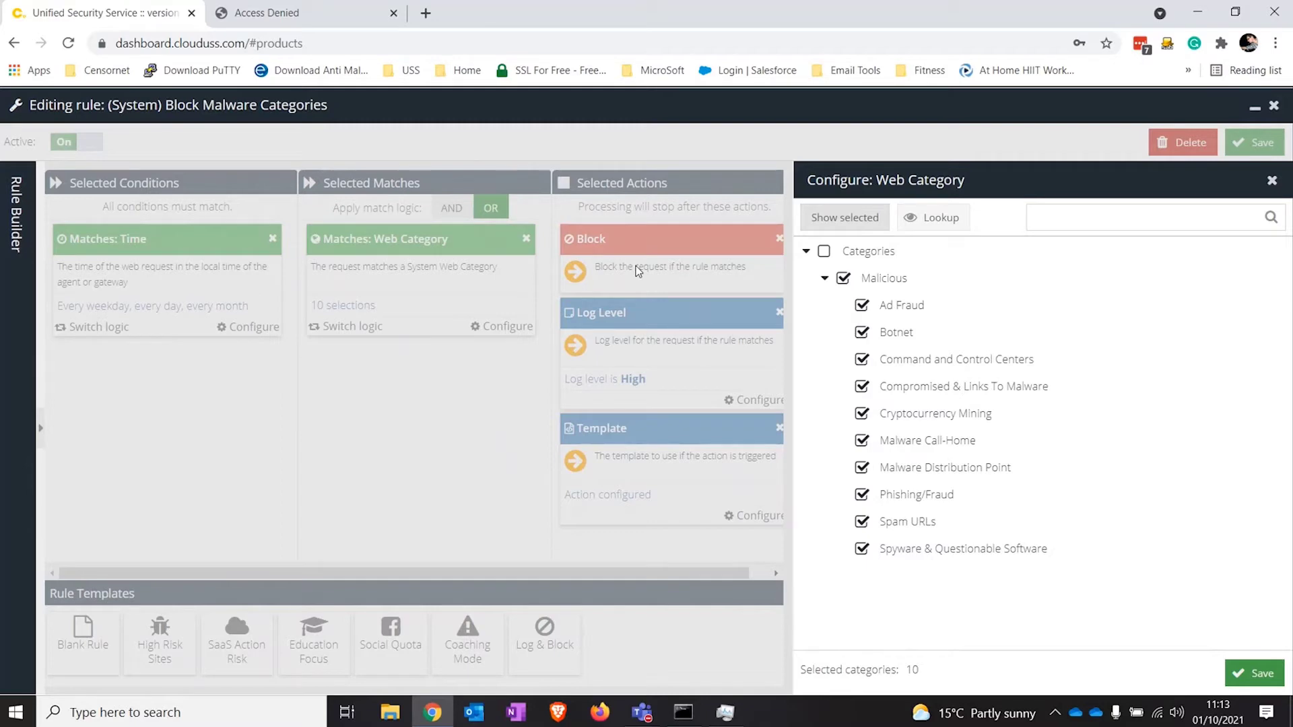
pyautogui.click(842, 279)
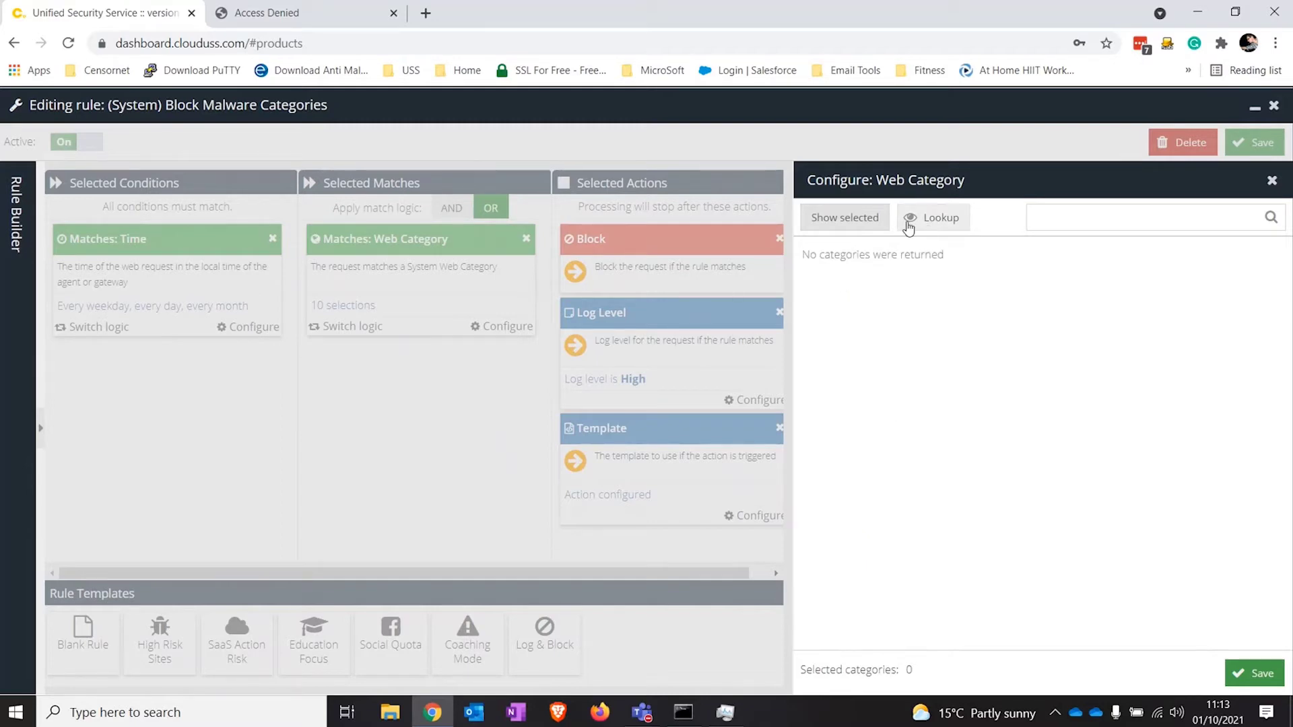
# Step: Look up facebook.com to confirm it is Social Networking, then close the category panel
pyautogui.click(849, 221)
pyautogui.click(923, 218)
pyautogui.write('facebook.com')
pyautogui.press('Return')
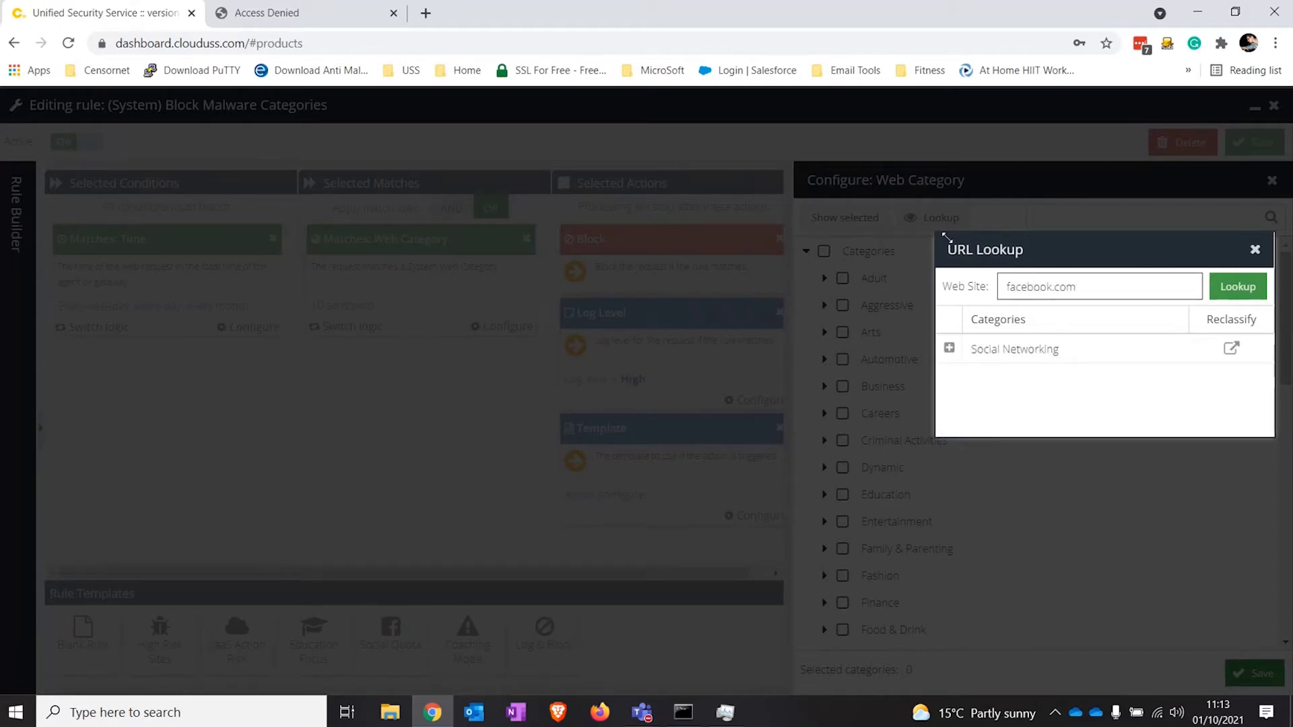
pyautogui.click(1255, 250)
pyautogui.click(1271, 180)
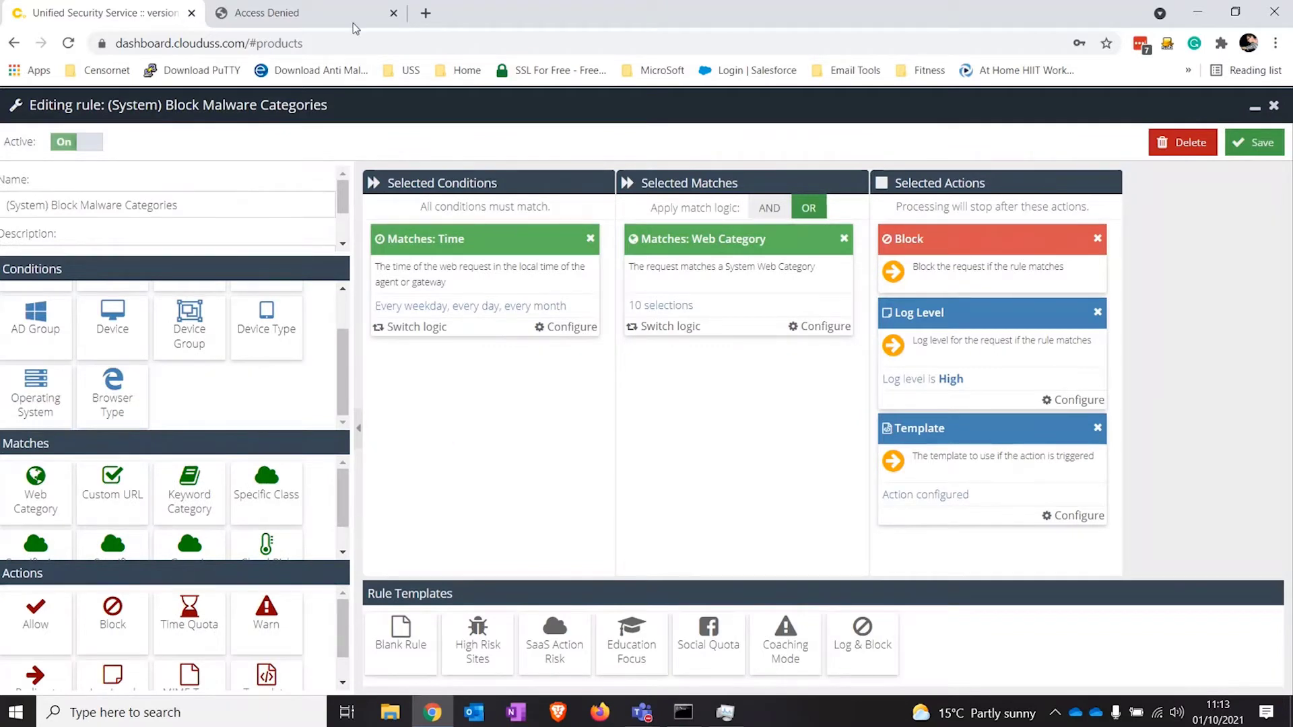
# Step: Open a new Chrome tab on the Google homepage
pyautogui.click(426, 12)
pyautogui.write('google.com')
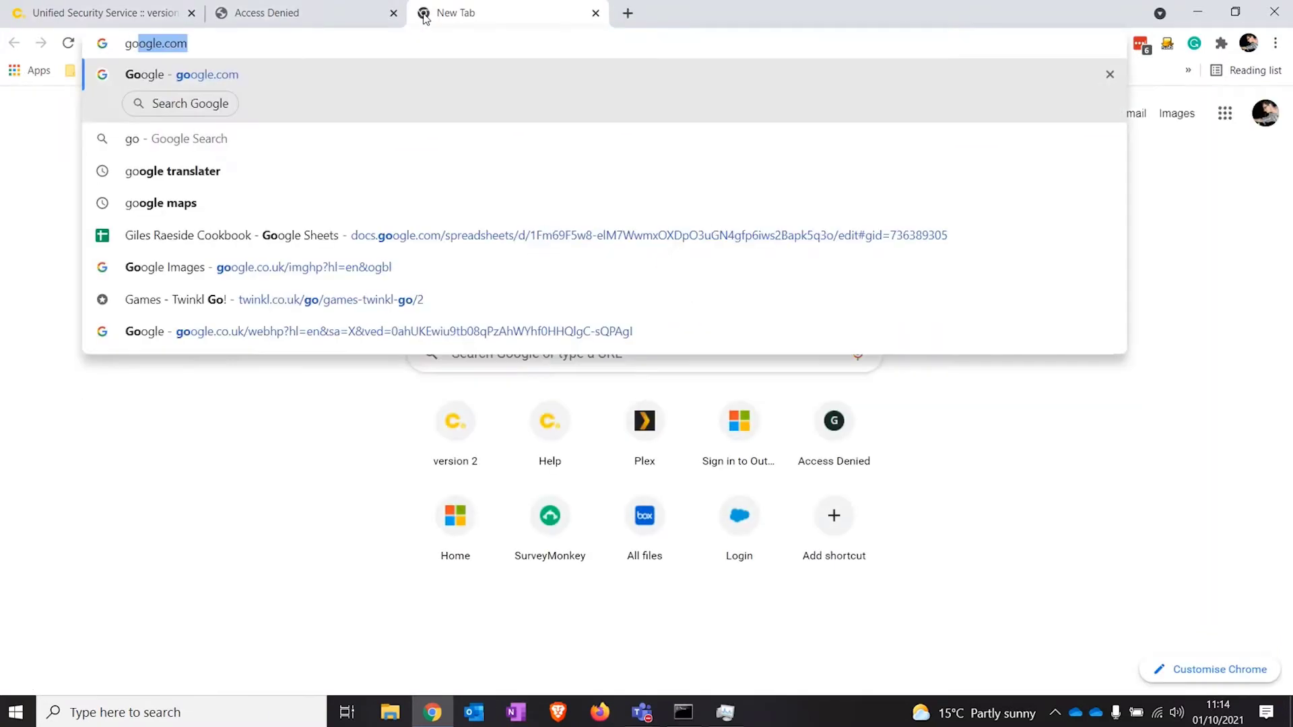
pyautogui.press('Return')
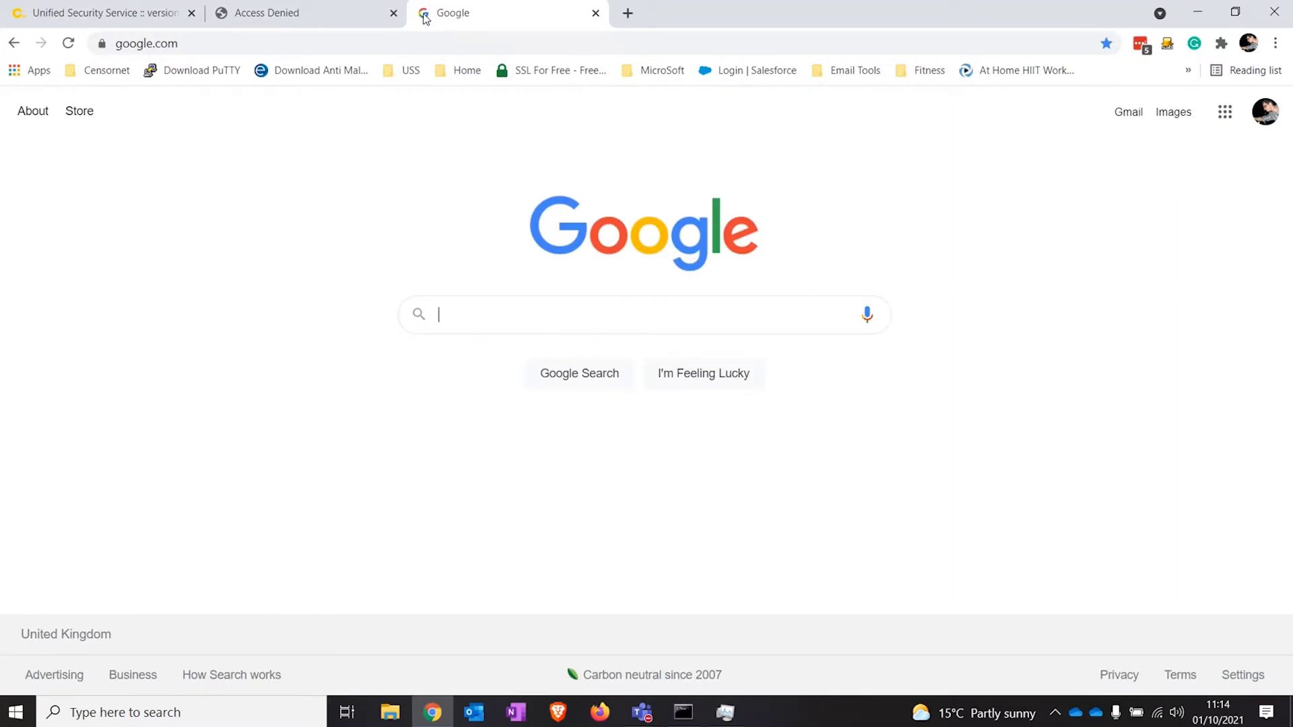
# Step: Visit 888.com to see the gambling warning, then open gun.com's unblock request form
pyautogui.click(309, 40)
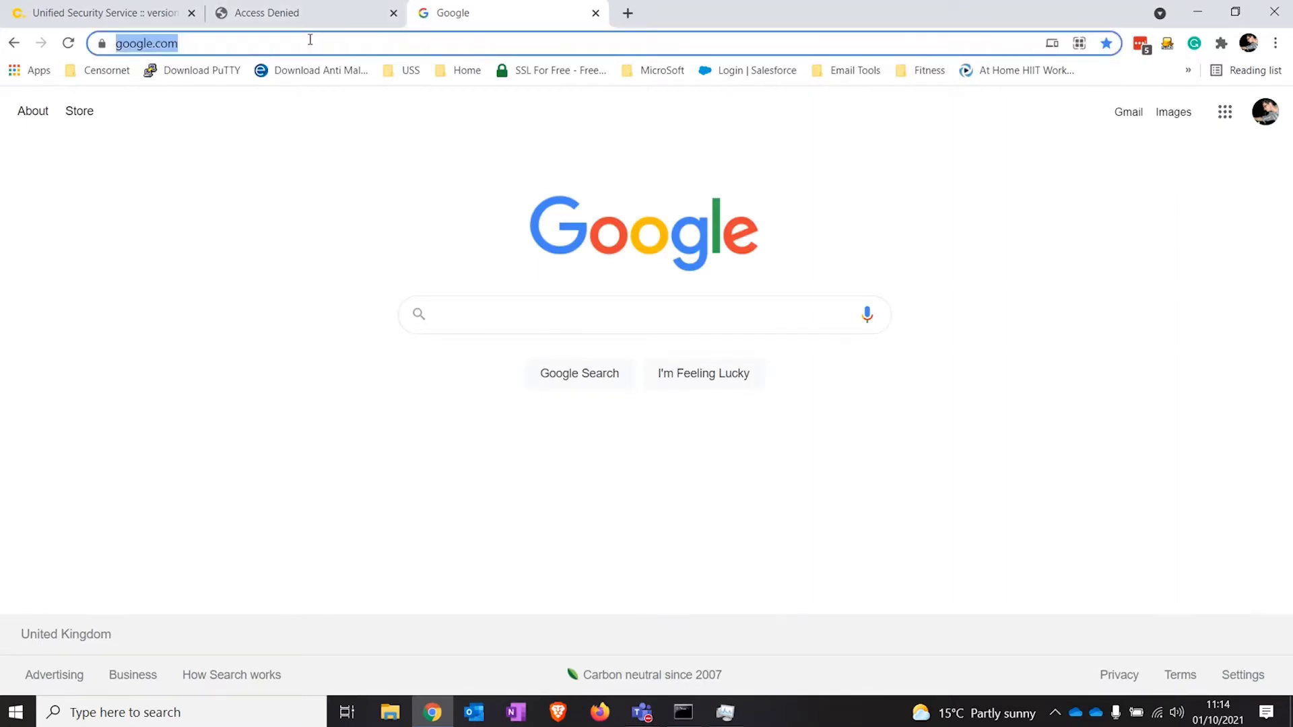
pyautogui.write('888')
pyautogui.press('Return')
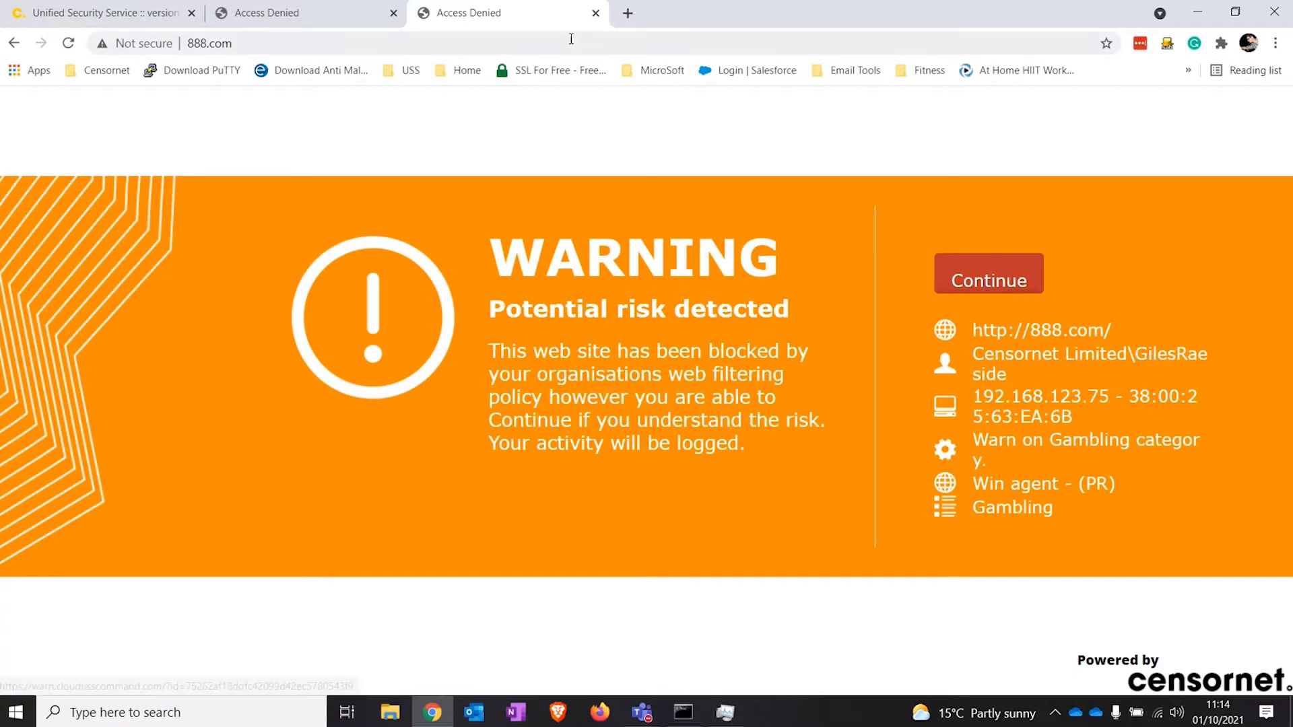
pyautogui.click(595, 13)
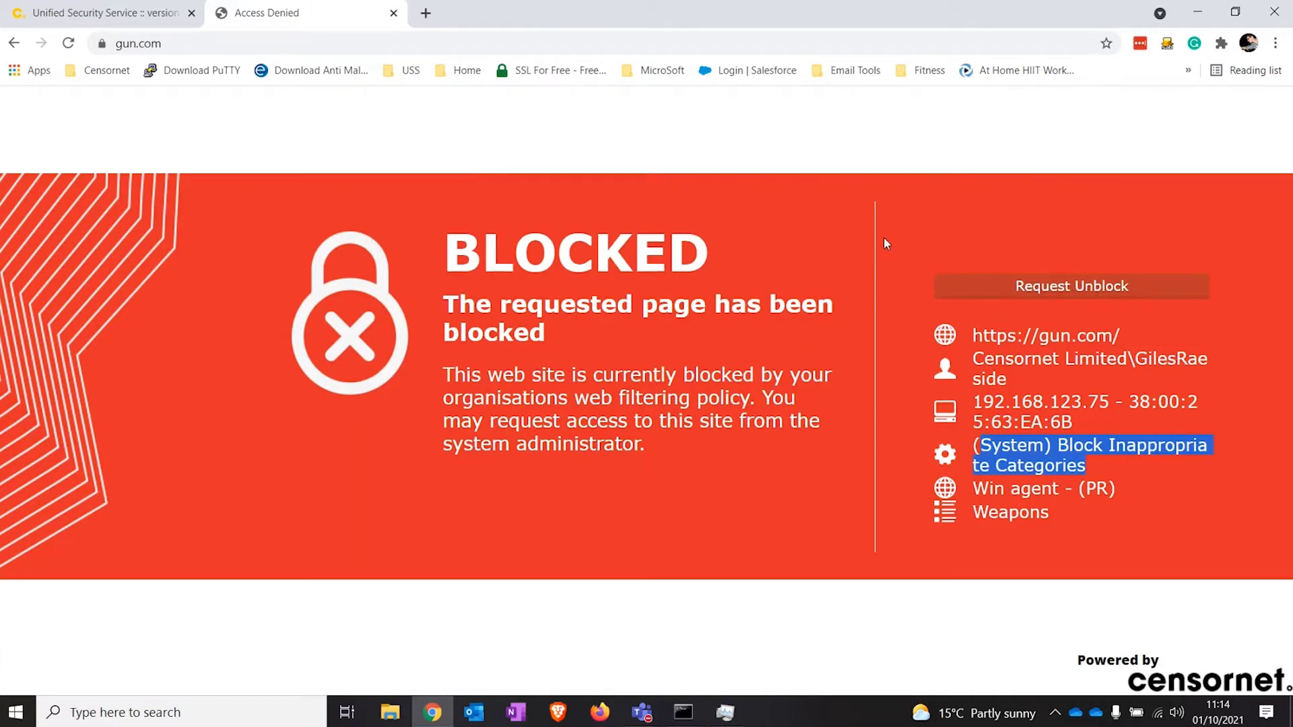
pyautogui.click(1023, 287)
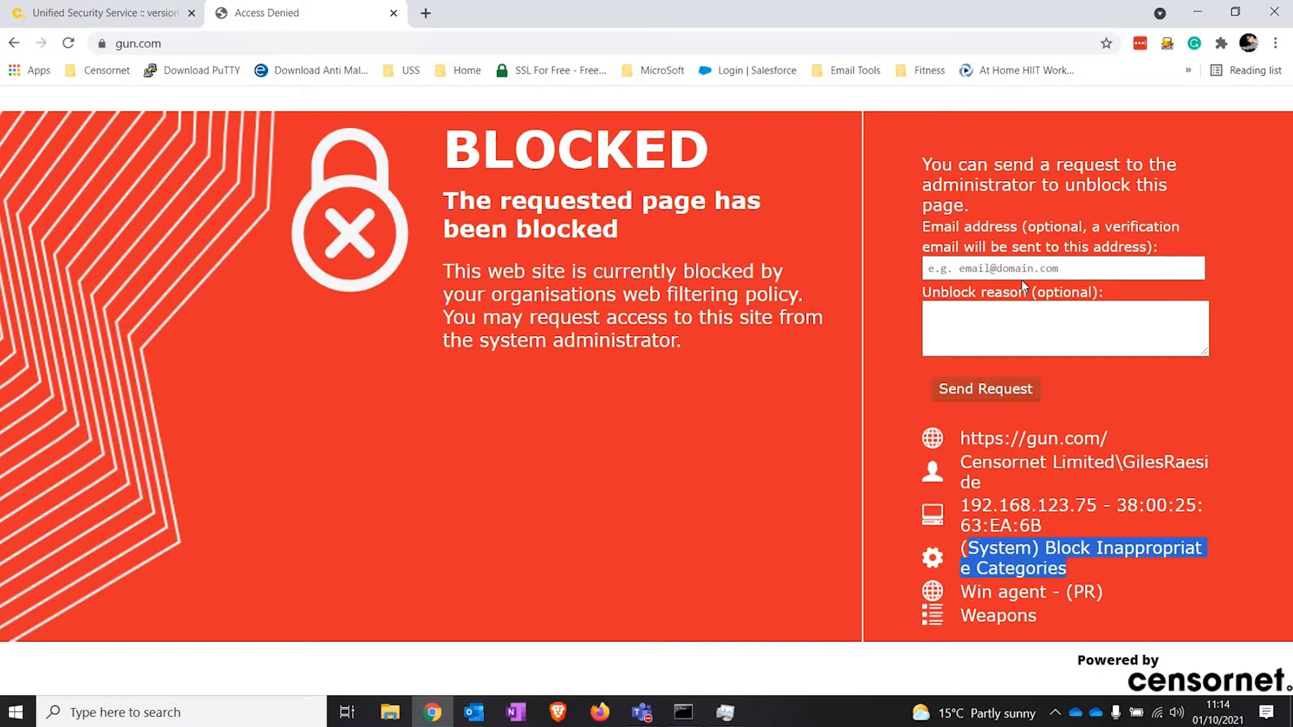
# Step: Back on the Censornet tab, review the rule's Actions tiles and close the editor
pyautogui.click(99, 18)
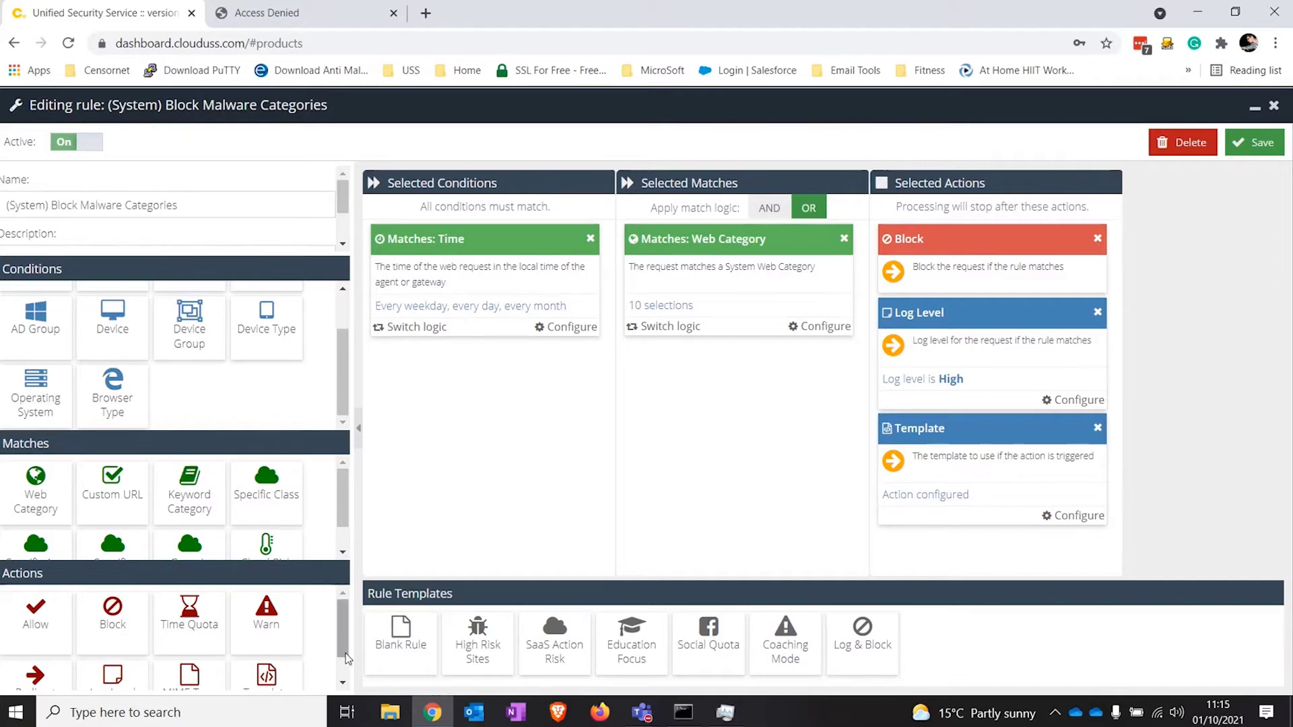
pyautogui.scroll(-1, 350, 650)
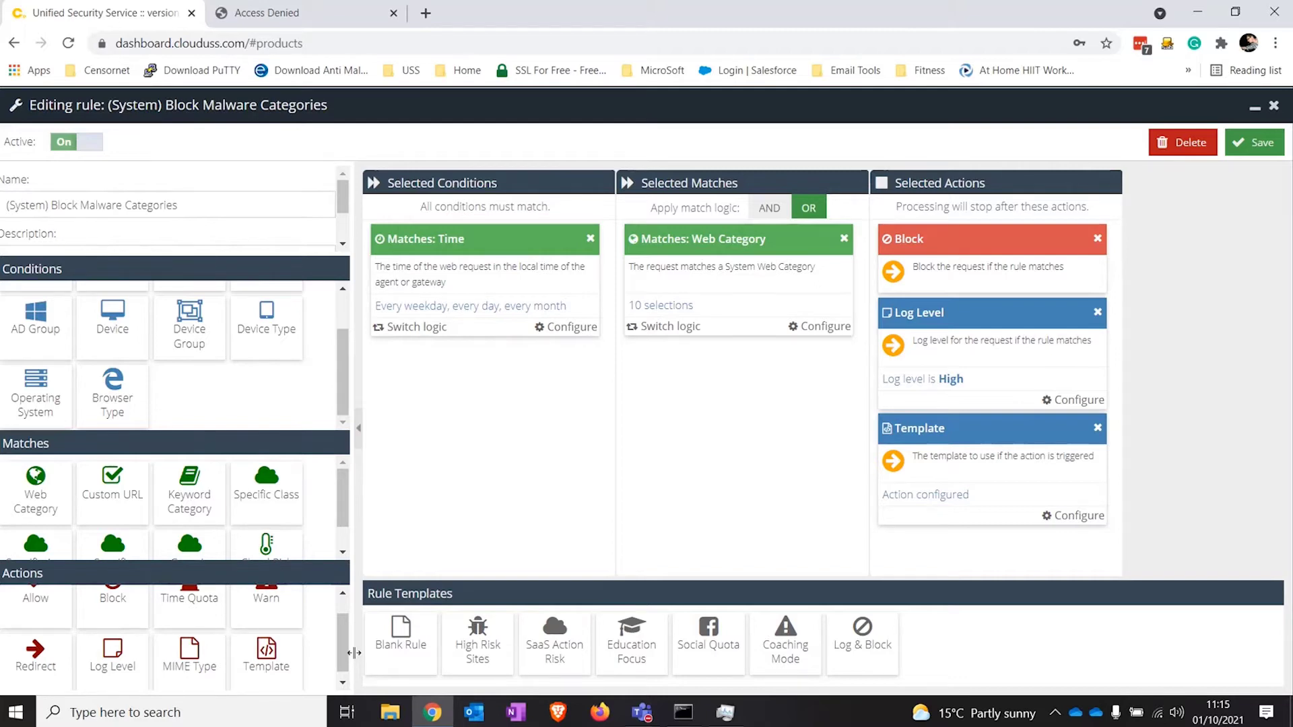
pyautogui.click(1275, 107)
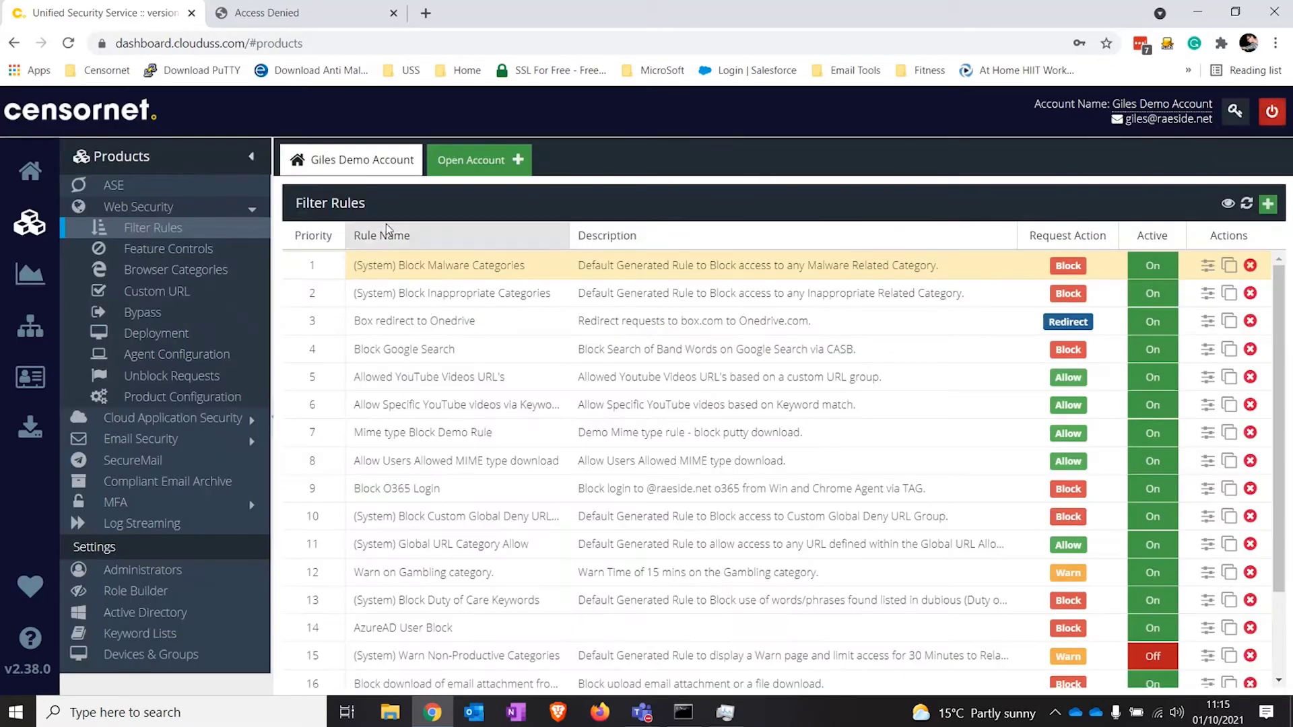
# Step: Collapse Web Security and open App Catalog under Cloud Application Security
pyautogui.click(202, 206)
pyautogui.click(217, 229)
pyautogui.click(209, 252)
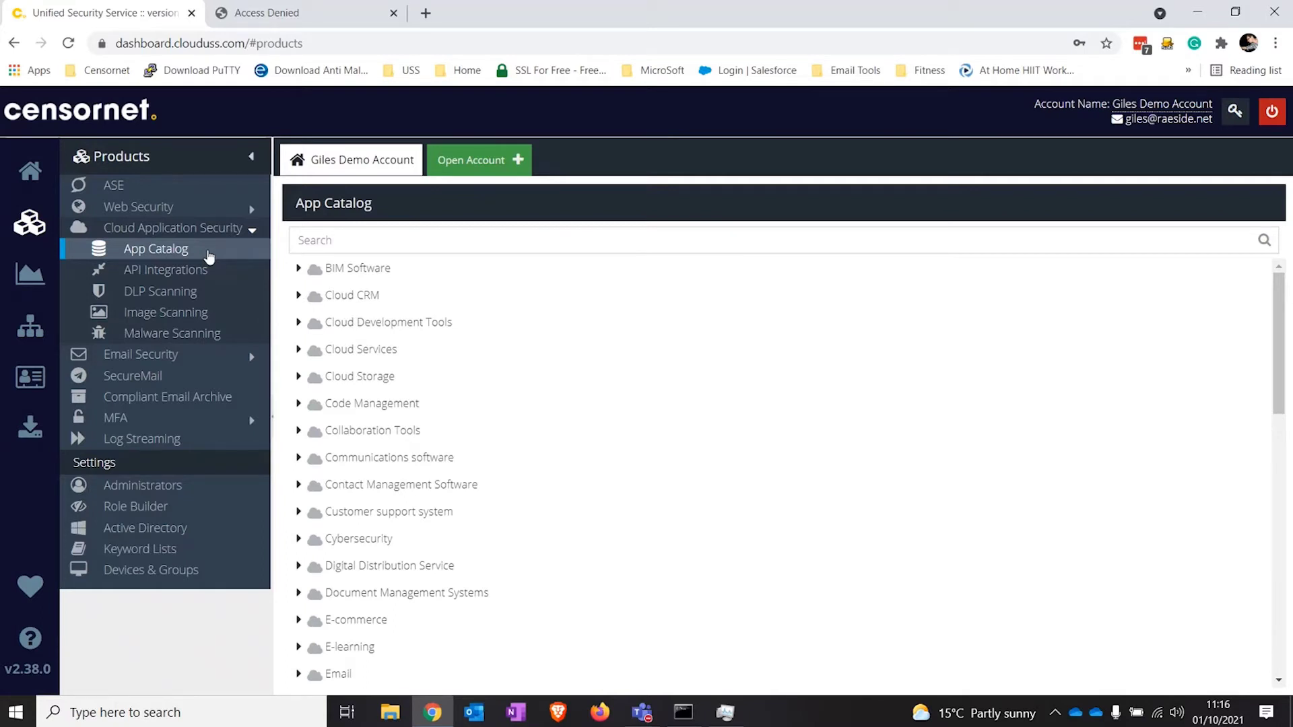
# Step: Open Dropbox in the App Catalog to view its actions and baseline risk levels
pyautogui.click(251, 157)
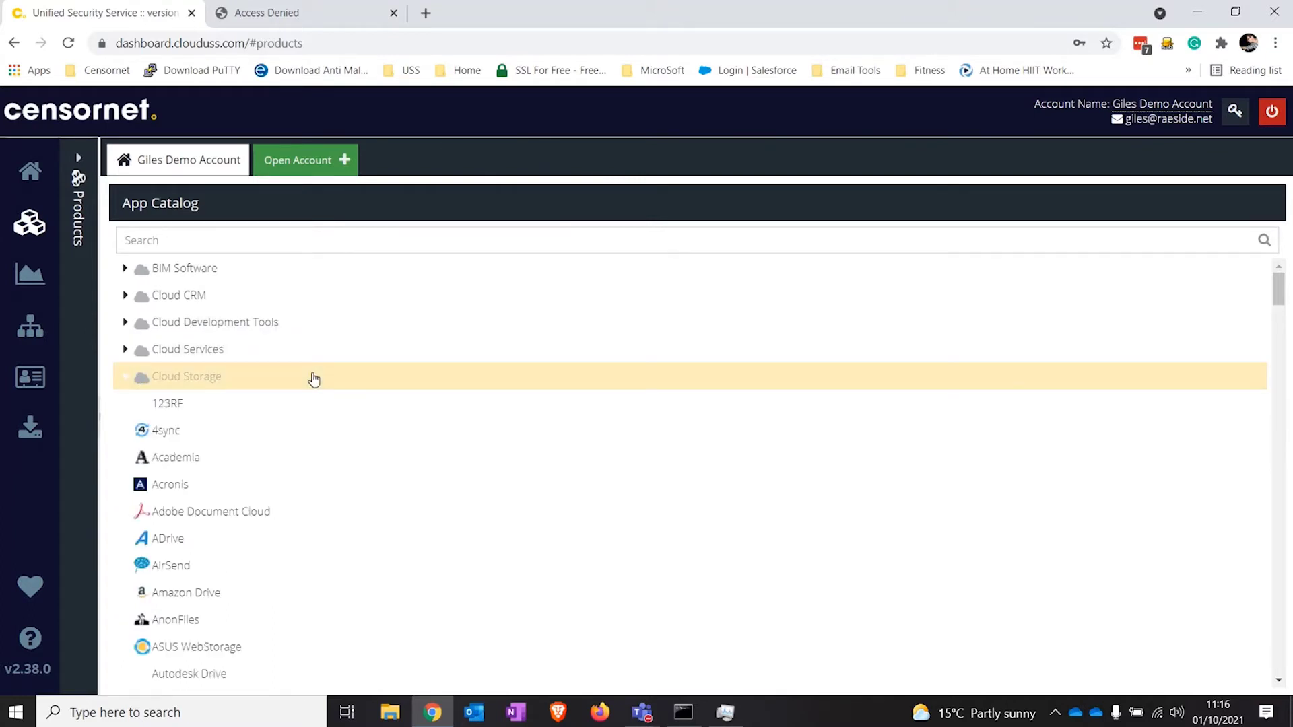
pyautogui.scroll(-8, 314, 379)
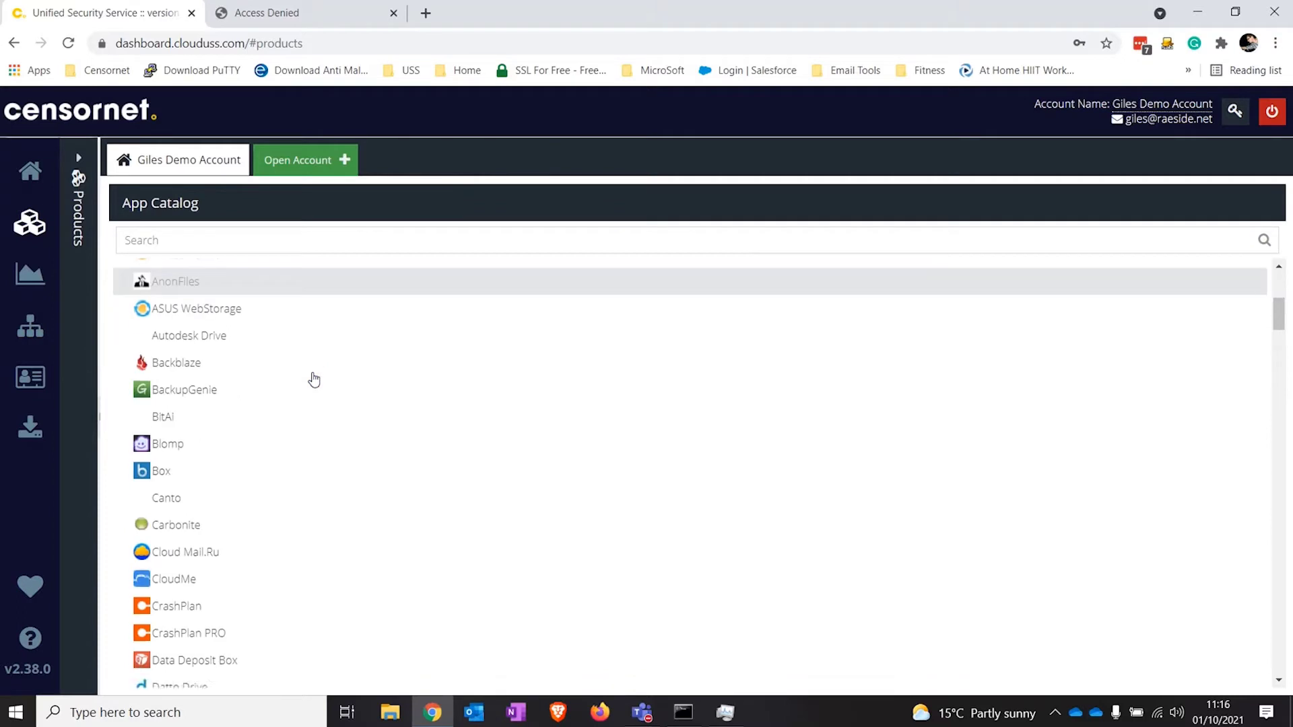
pyautogui.scroll(-4, 314, 379)
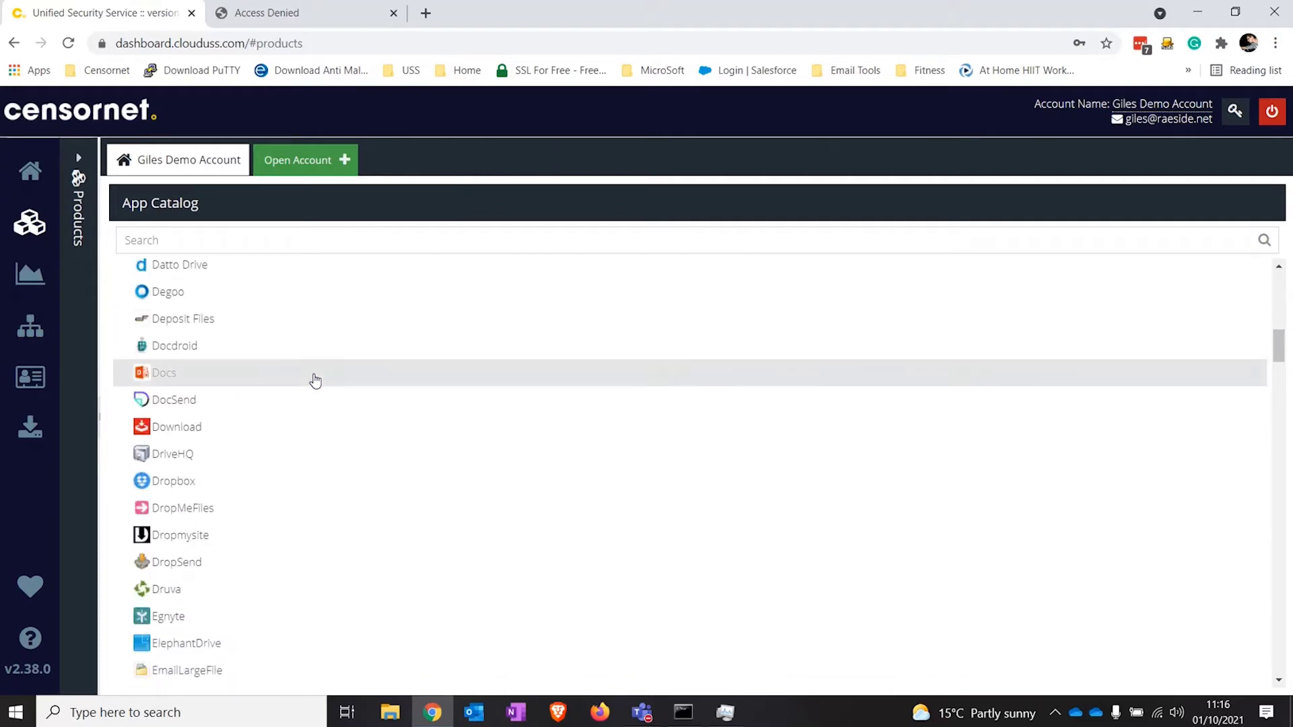
pyautogui.click(335, 487)
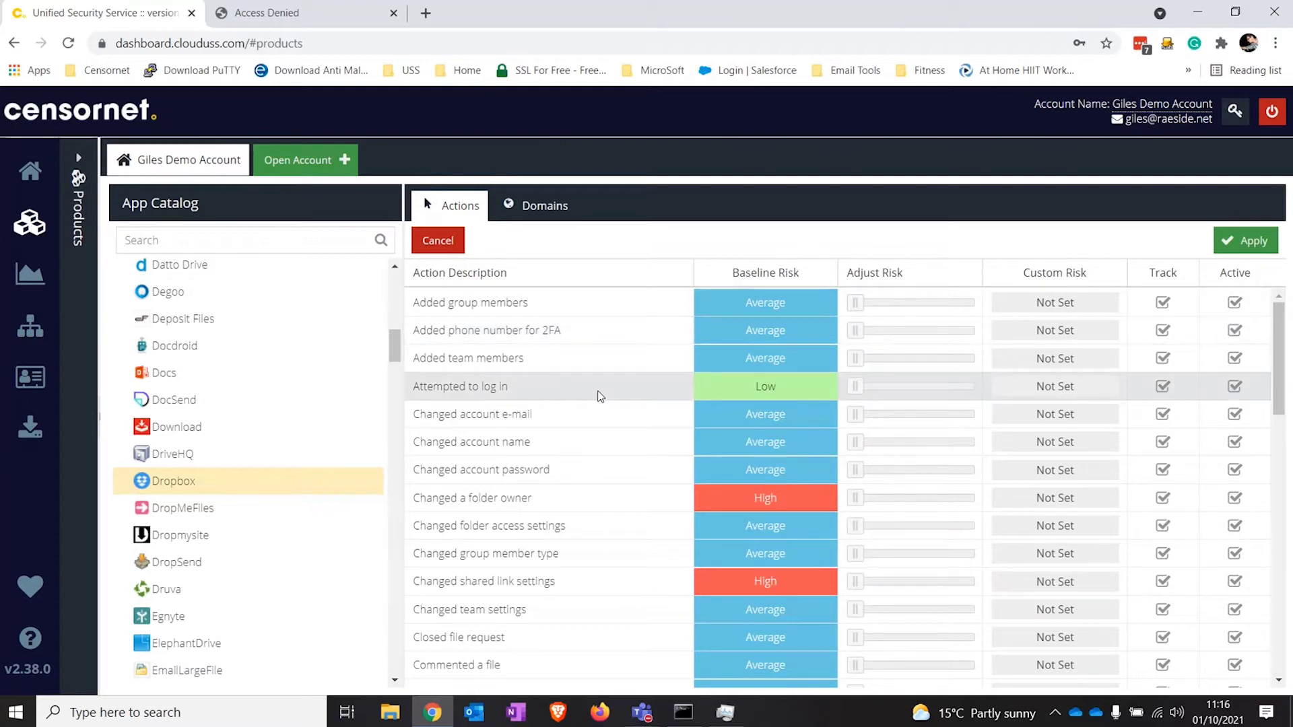
pyautogui.scroll(-4, 598, 401)
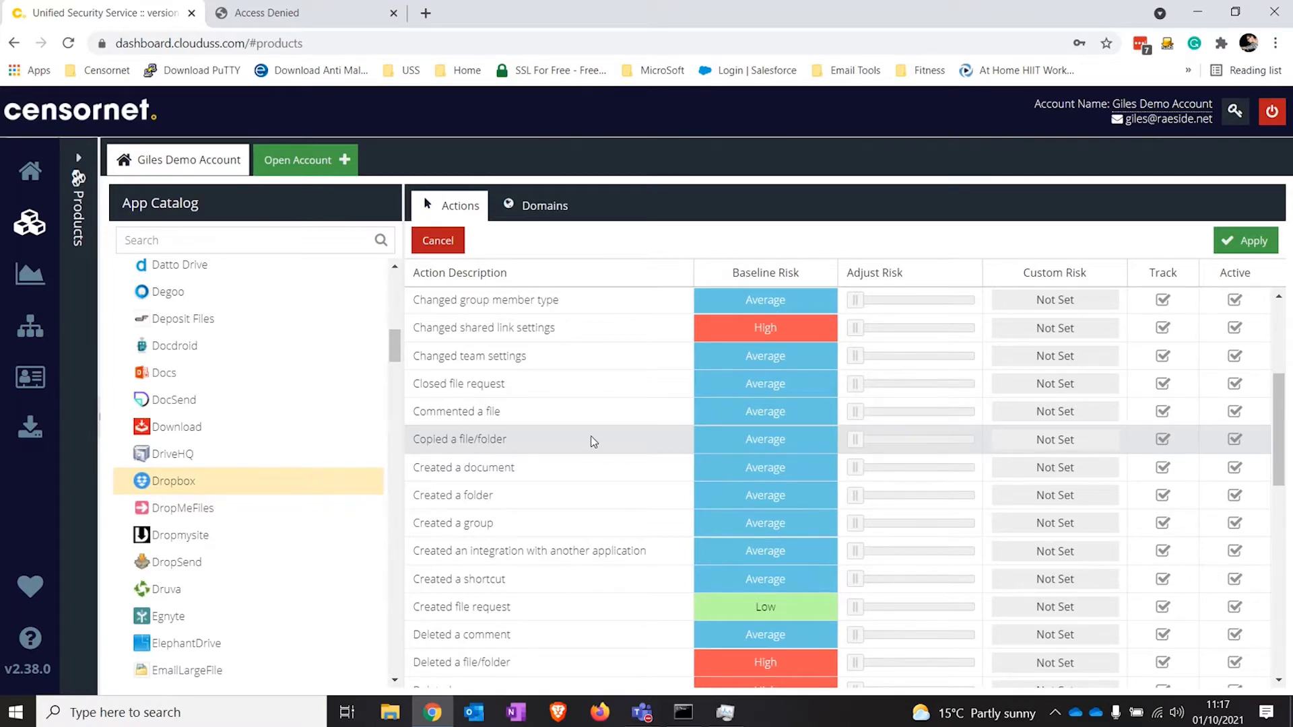
pyautogui.scroll(5, 593, 441)
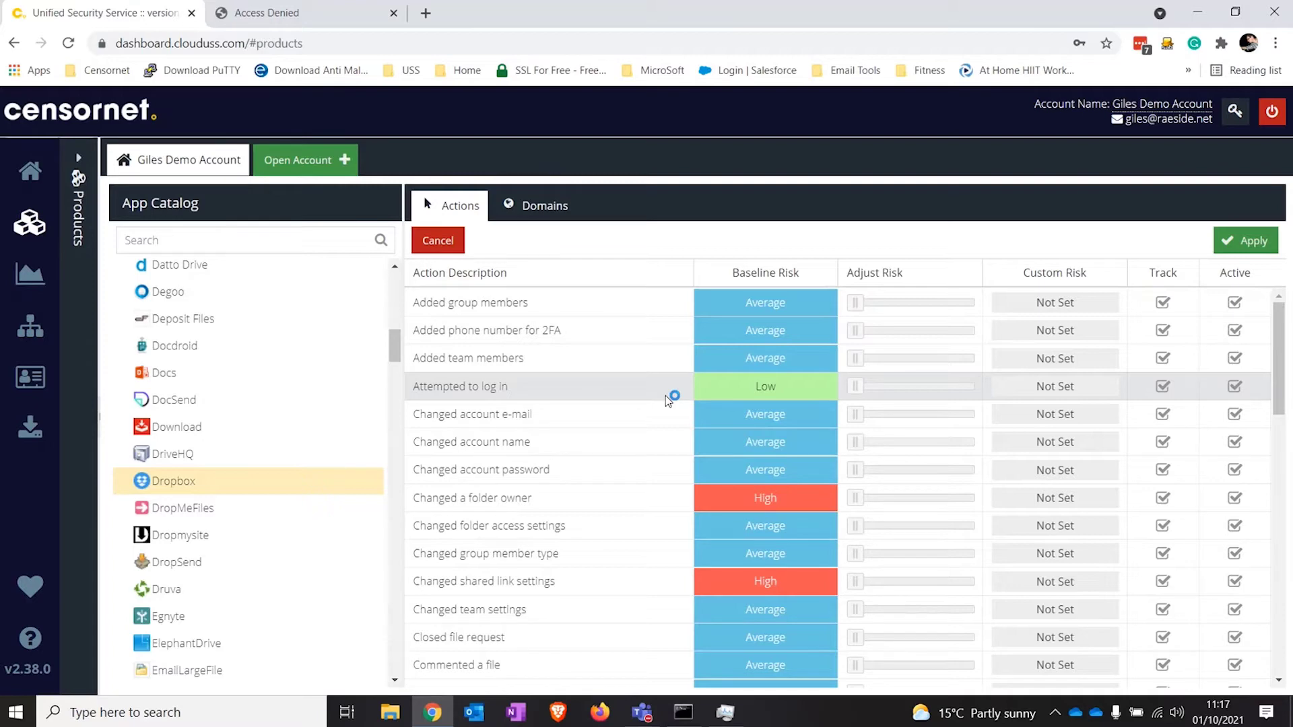
pyautogui.moveTo(871, 392); pyautogui.dragTo(956, 393)
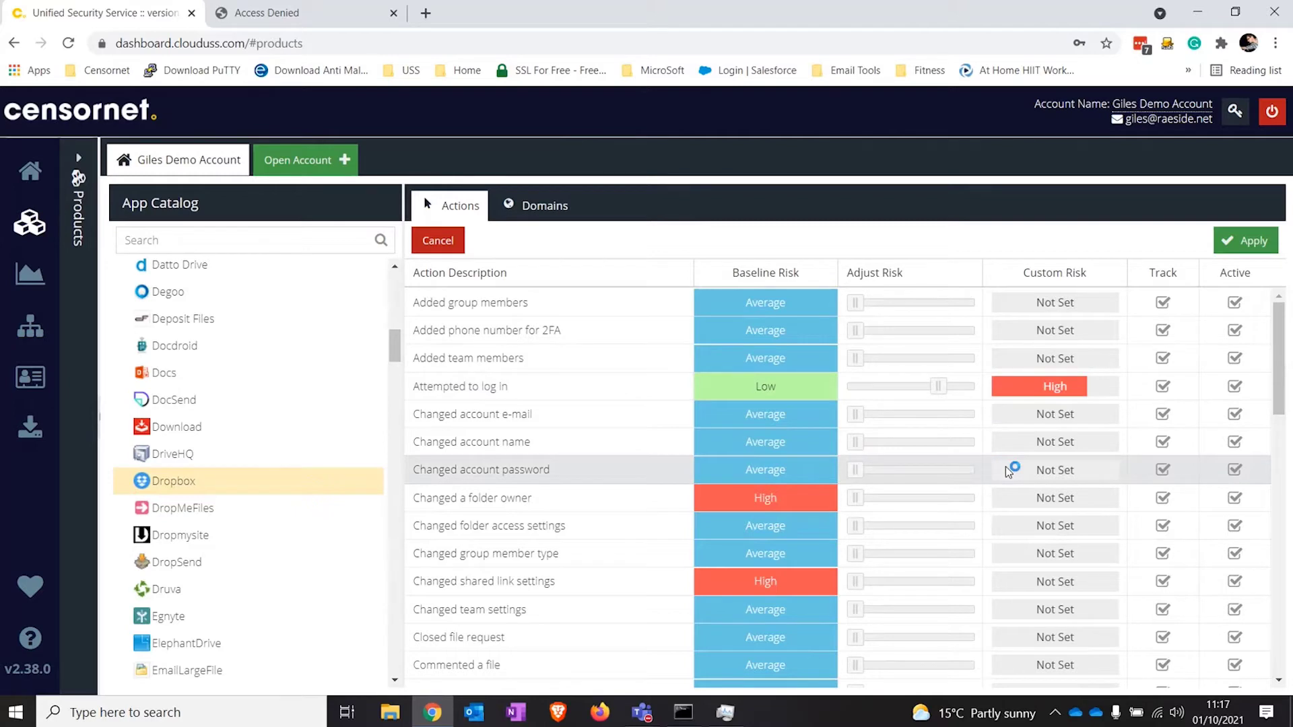
pyautogui.moveTo(938, 389); pyautogui.dragTo(853, 394)
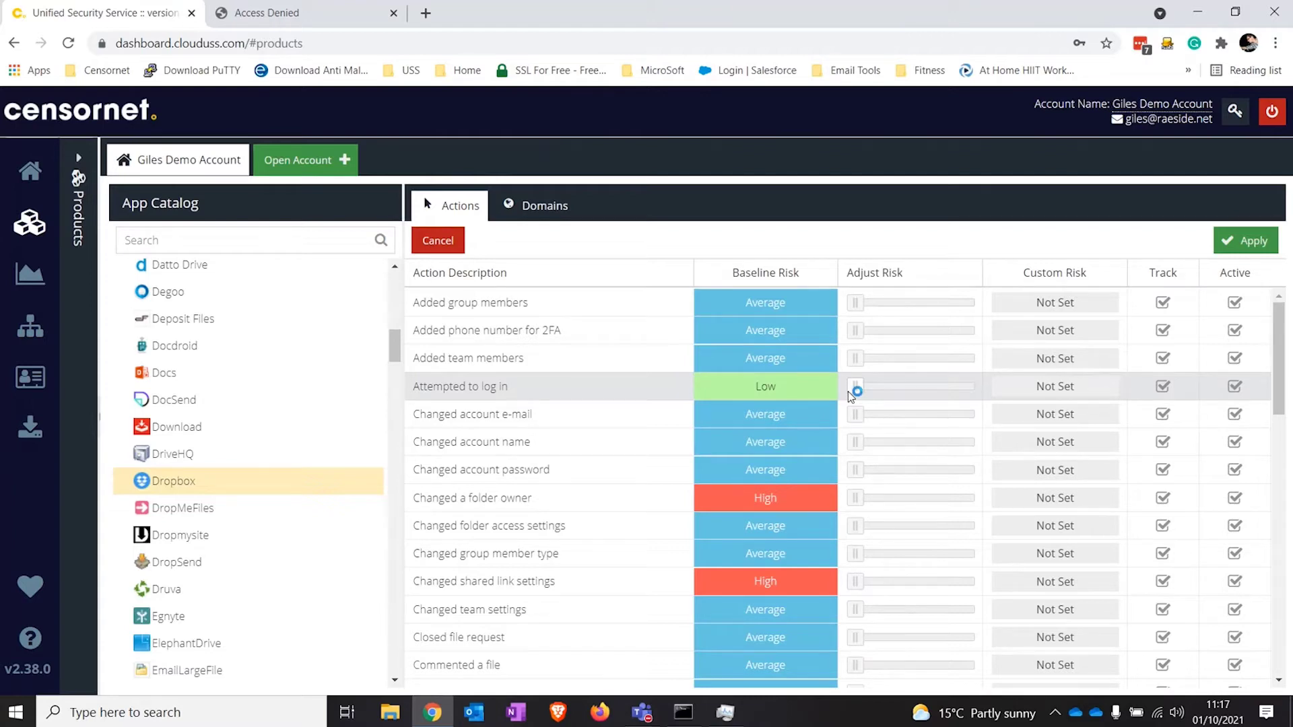
pyautogui.click(827, 276)
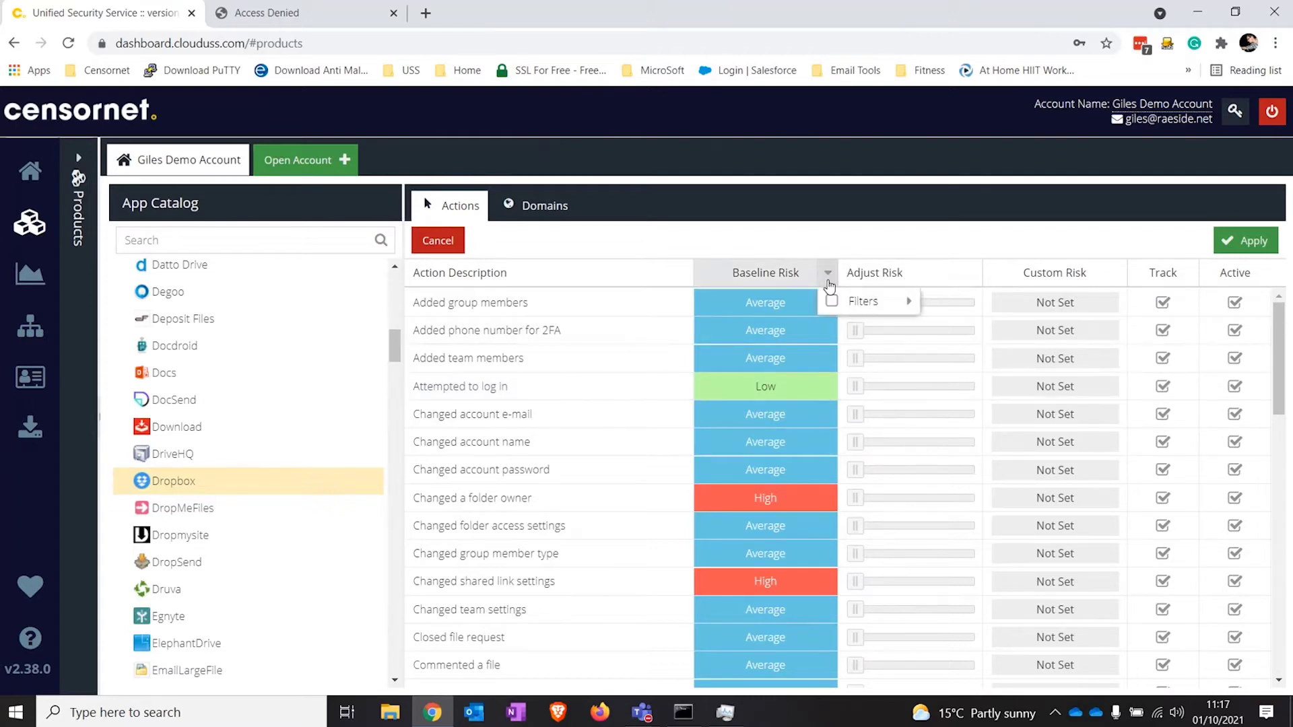
pyautogui.moveTo(875, 301)
pyautogui.click(960, 356)
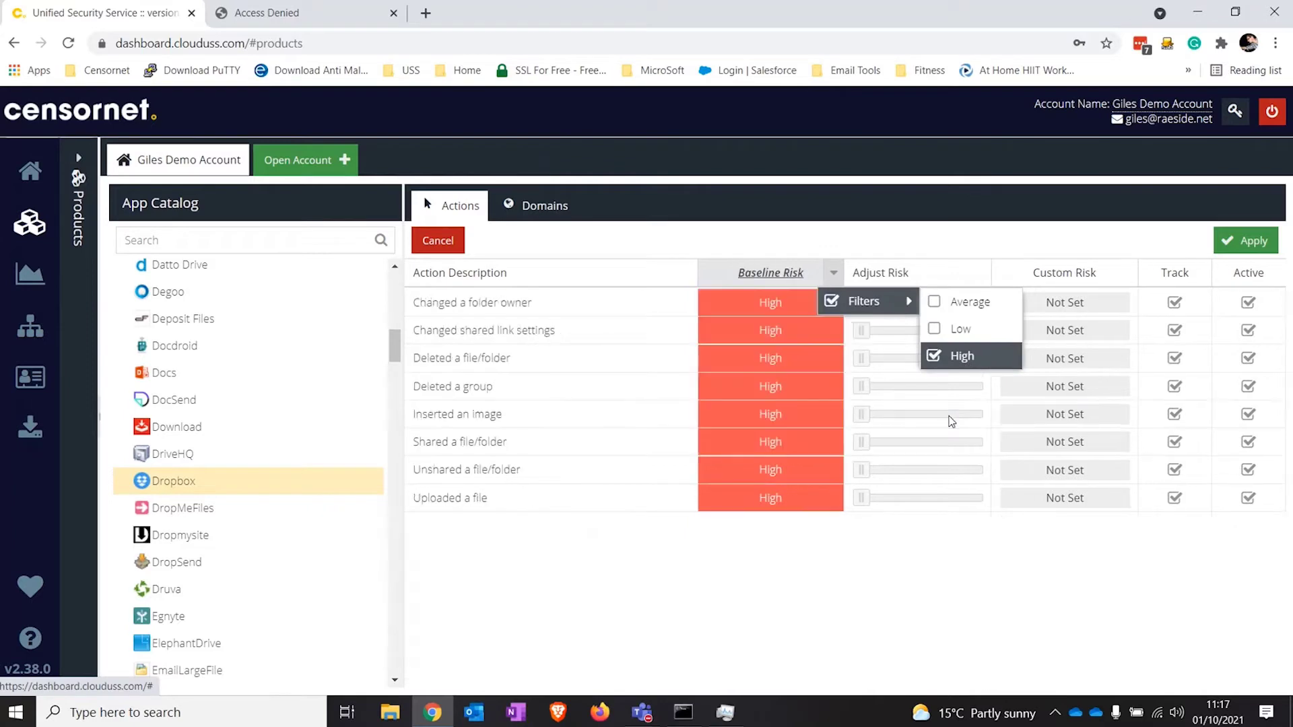
pyautogui.click(833, 616)
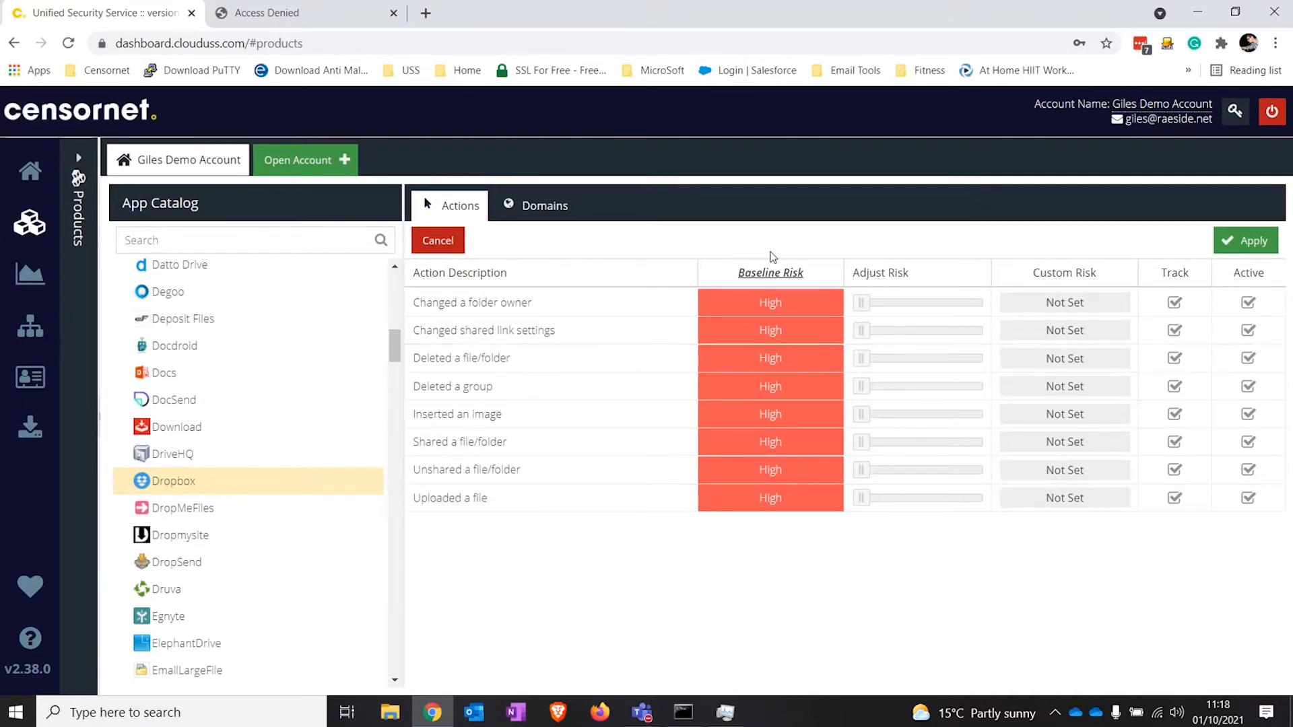
pyautogui.click(832, 279)
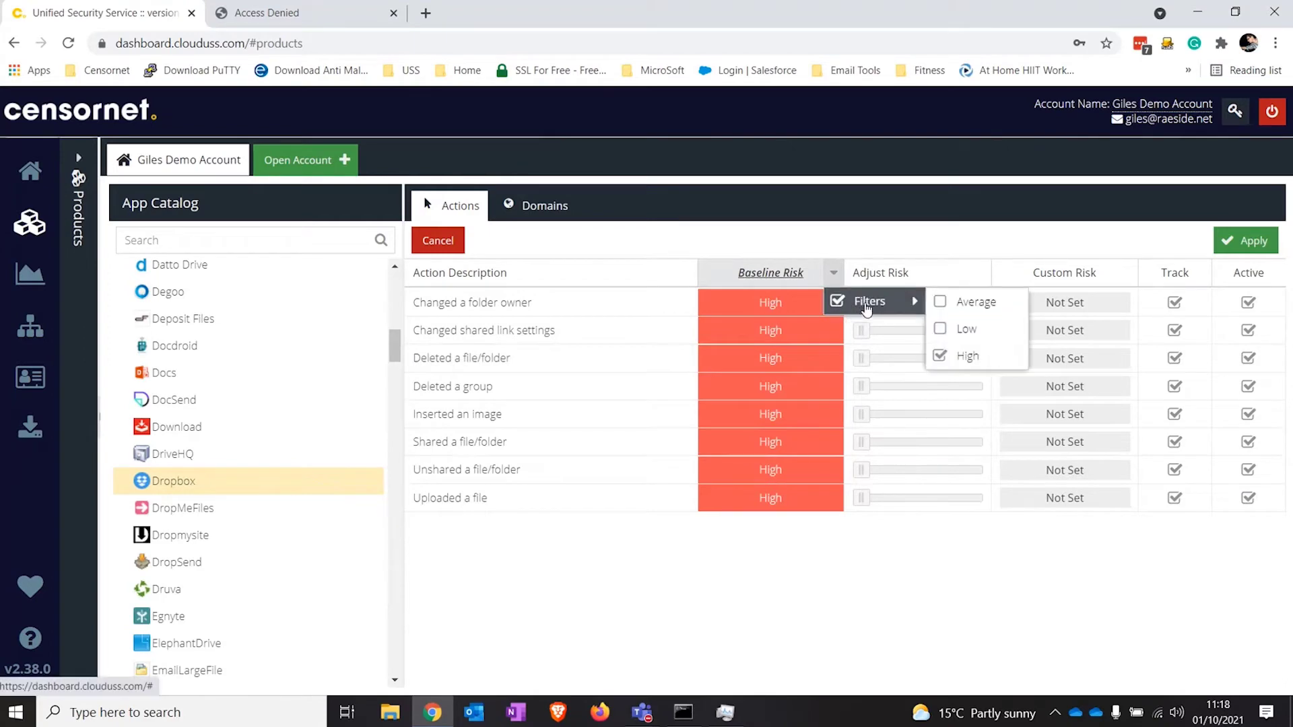
pyautogui.click(864, 304)
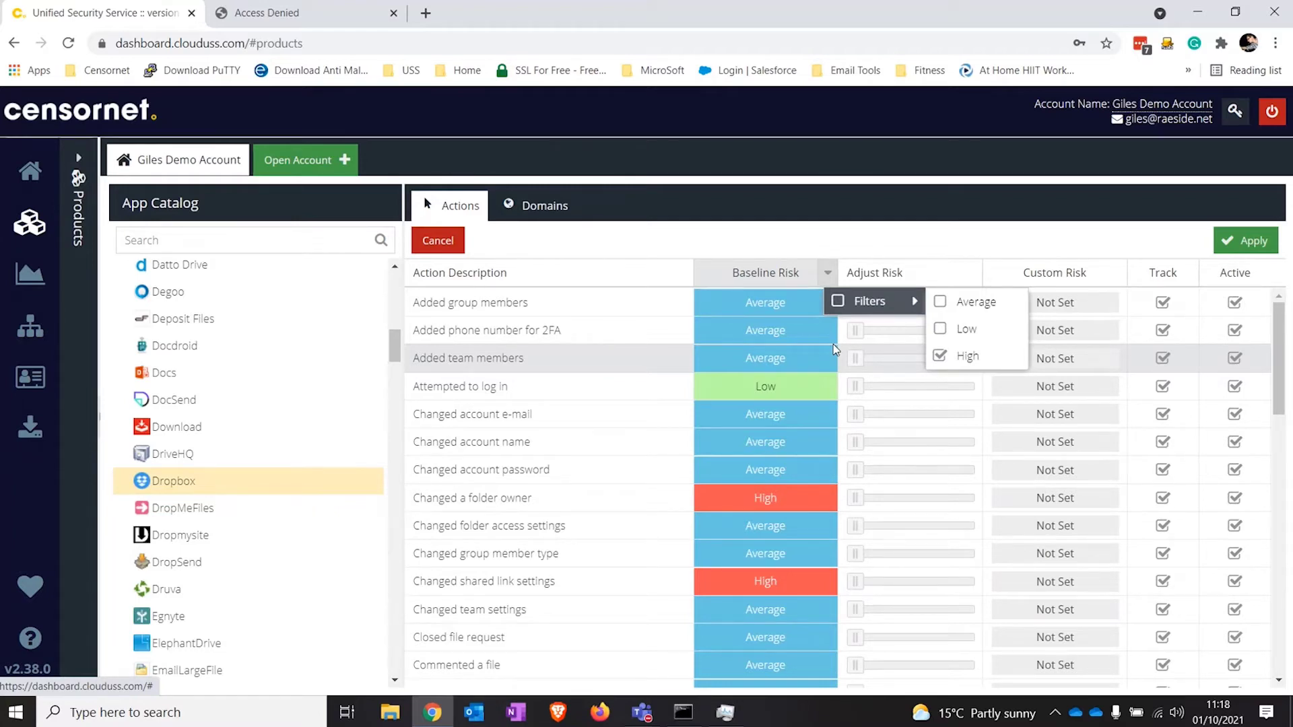
pyautogui.click(1149, 249)
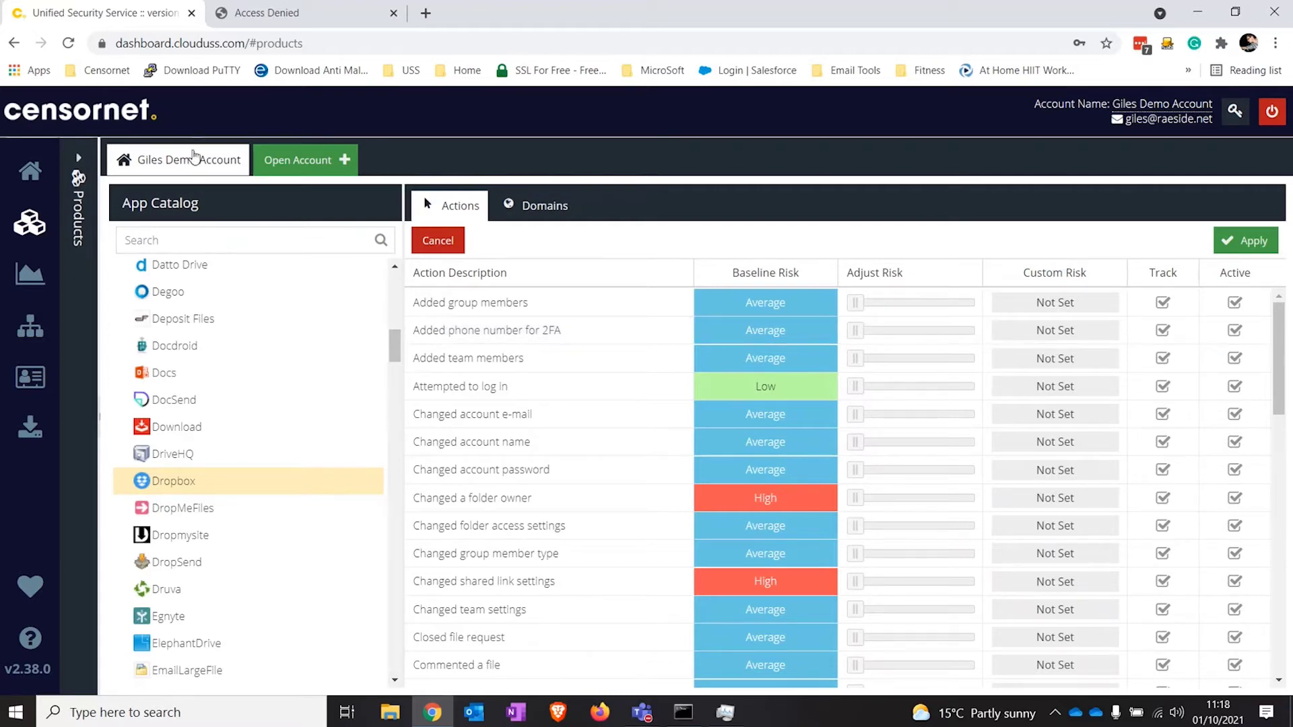
# Step: Review the Home dashboard's map and app charts, then show the Products menu
pyautogui.click(37, 174)
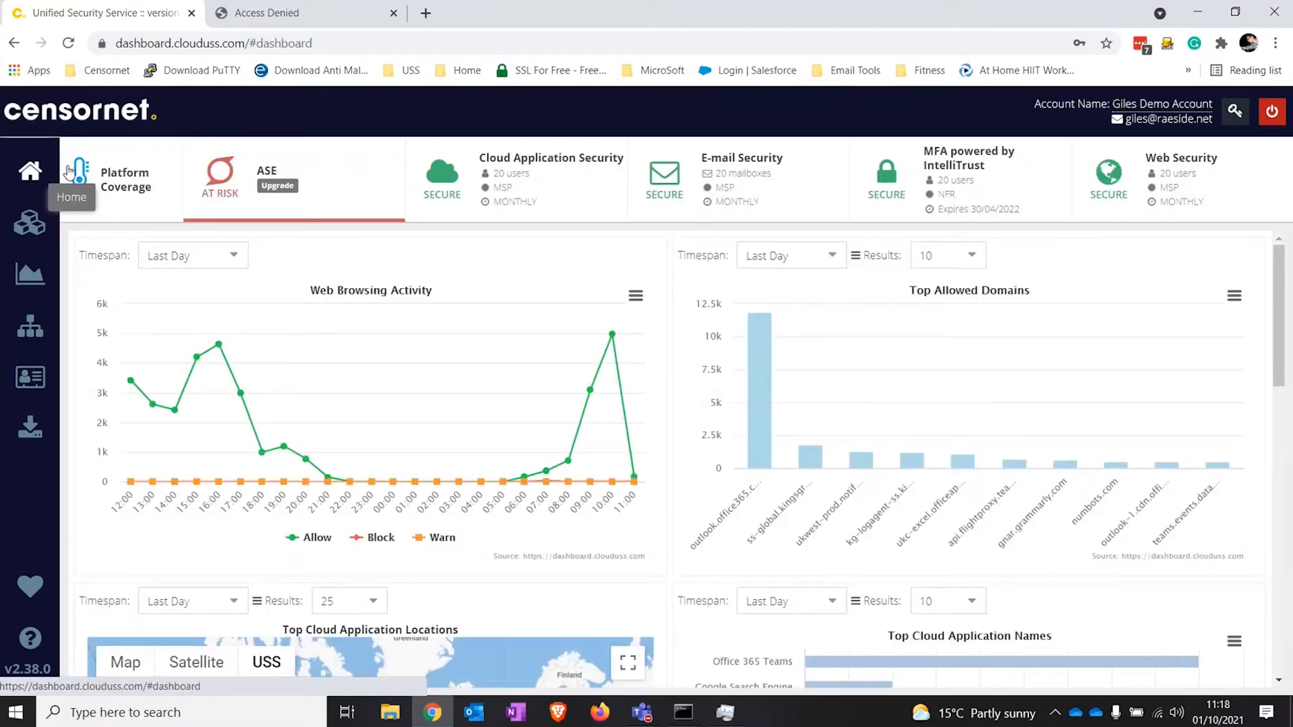
pyautogui.scroll(-4, 745, 341)
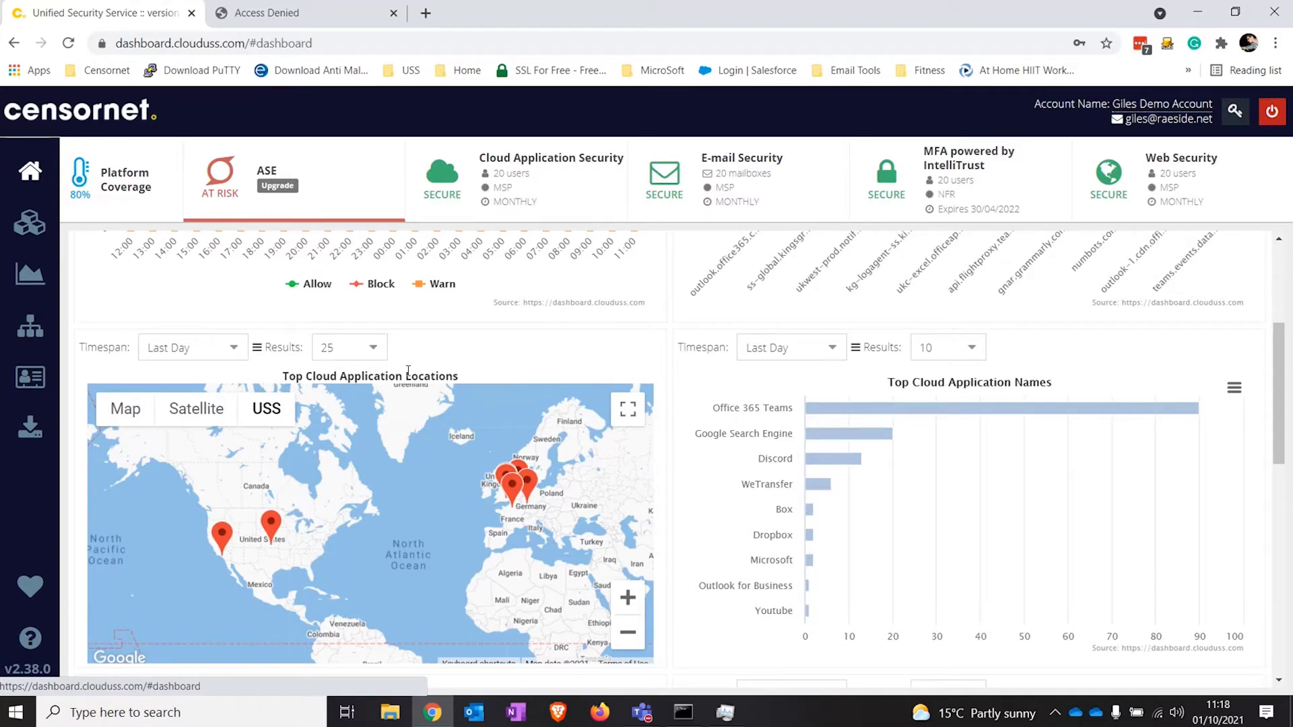
pyautogui.click(31, 229)
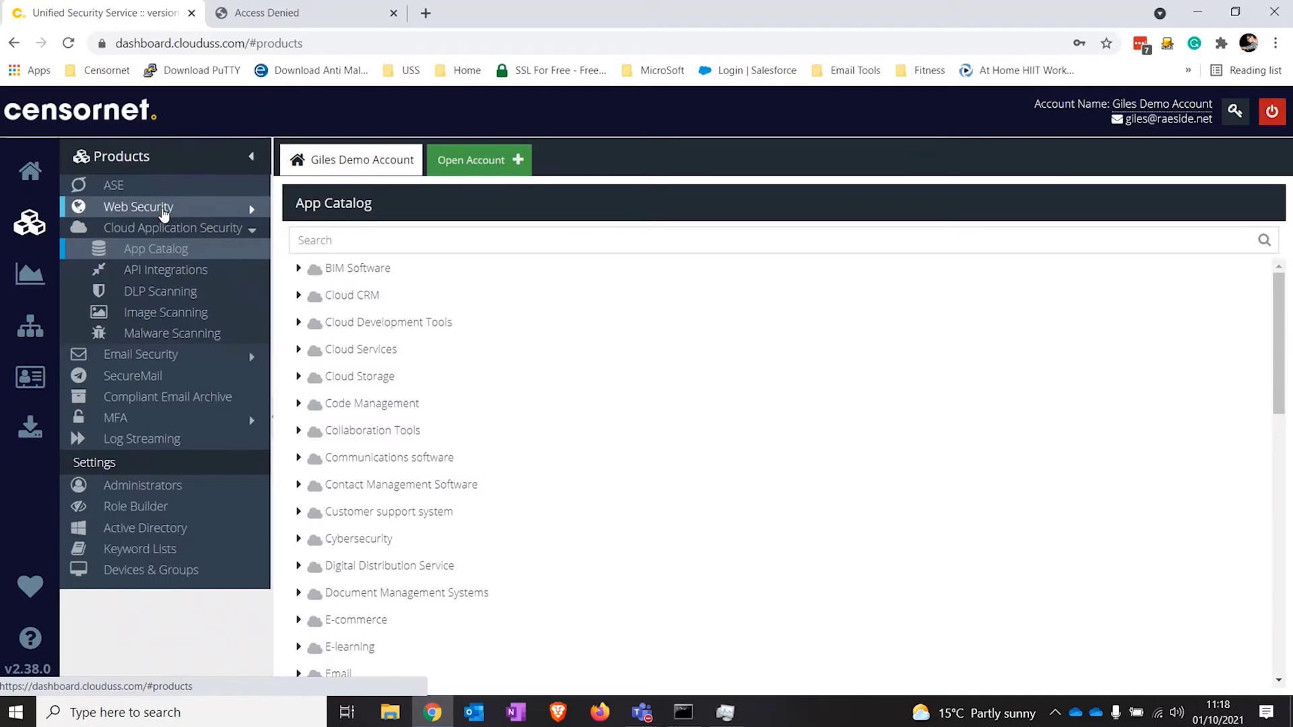
# Step: Open Filter Rules under Web Security in the Products menu
pyautogui.click(162, 210)
pyautogui.click(161, 227)
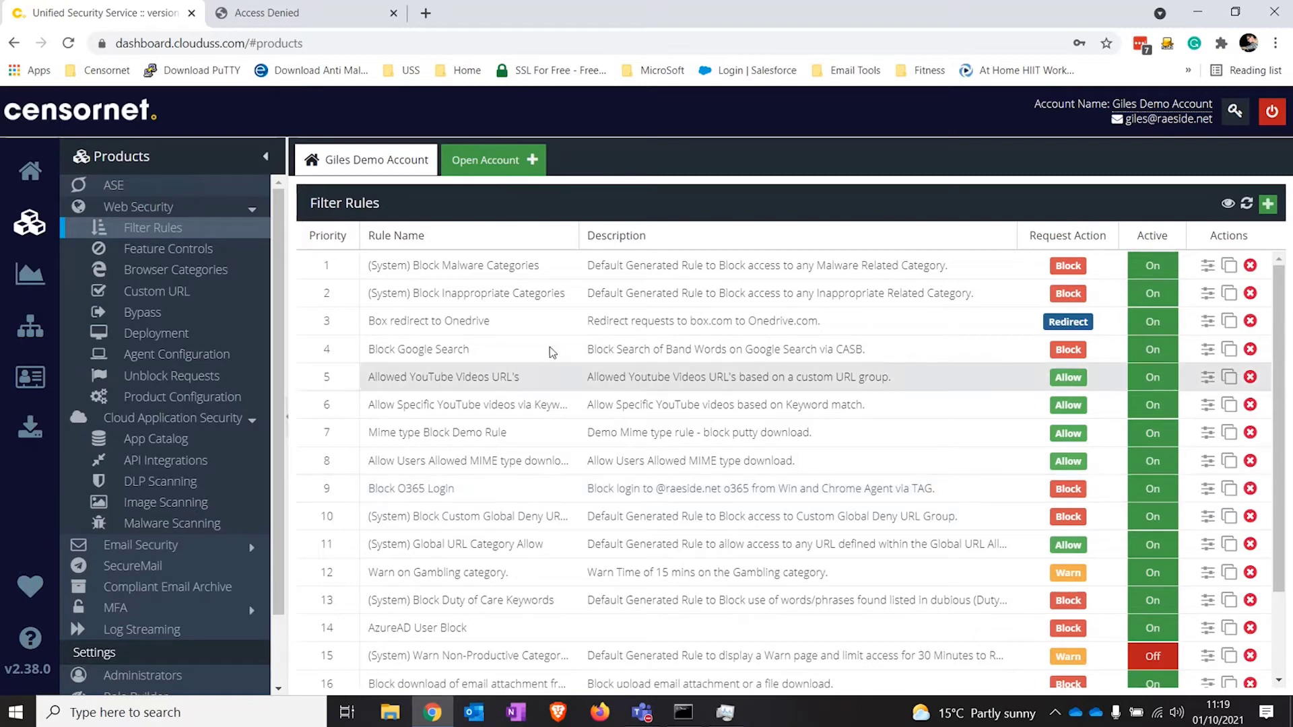
# Step: Open a new Chrome tab on the Google homepage
pyautogui.click(425, 13)
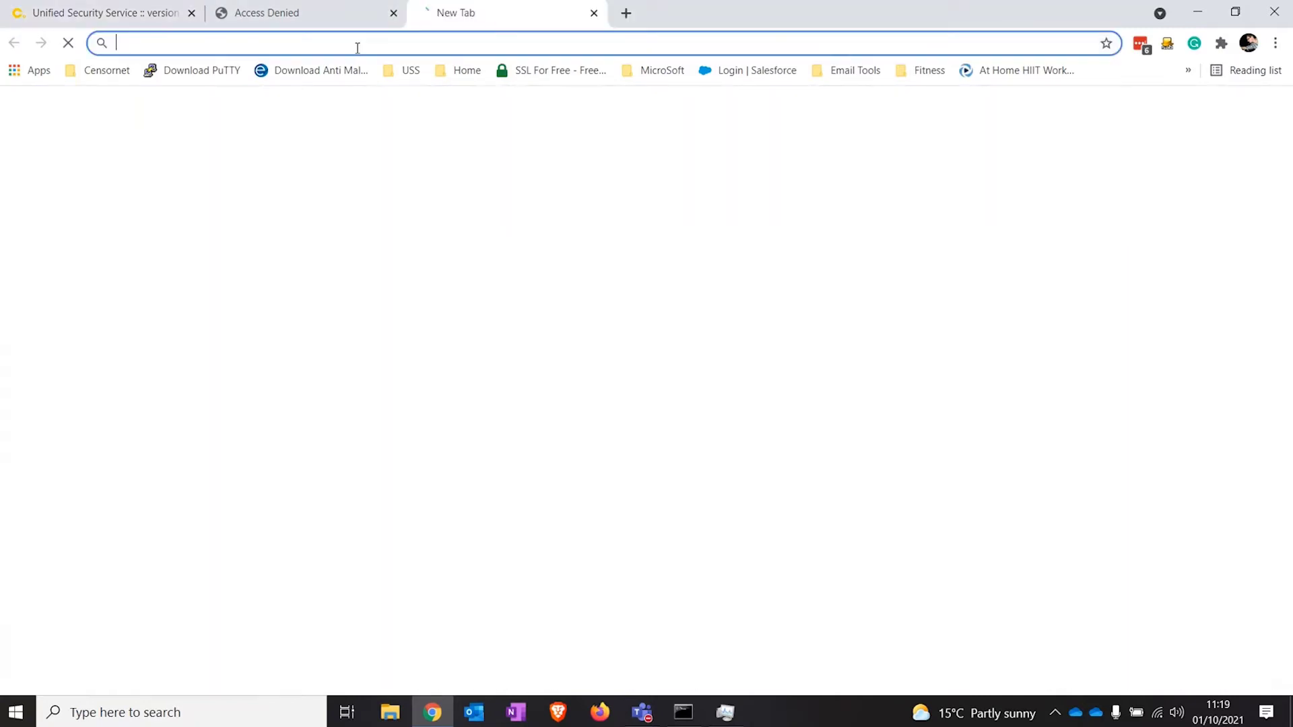
# Step: Open the O365 Outlook bookmark and enter a personal e-mail address as another account
pyautogui.click(405, 71)
pyautogui.click(413, 96)
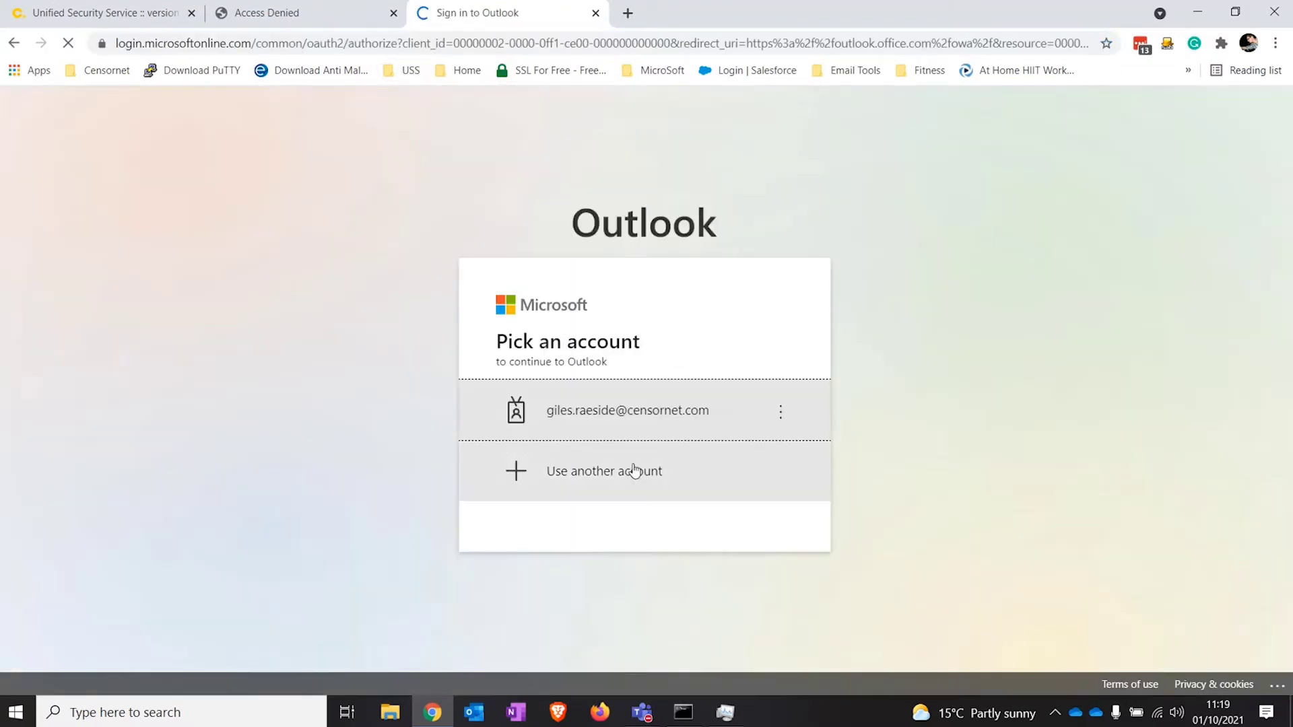
pyautogui.click(633, 470)
pyautogui.hotkey('ctrl', 'v')
pyautogui.hotkey('ctrl', 'a')
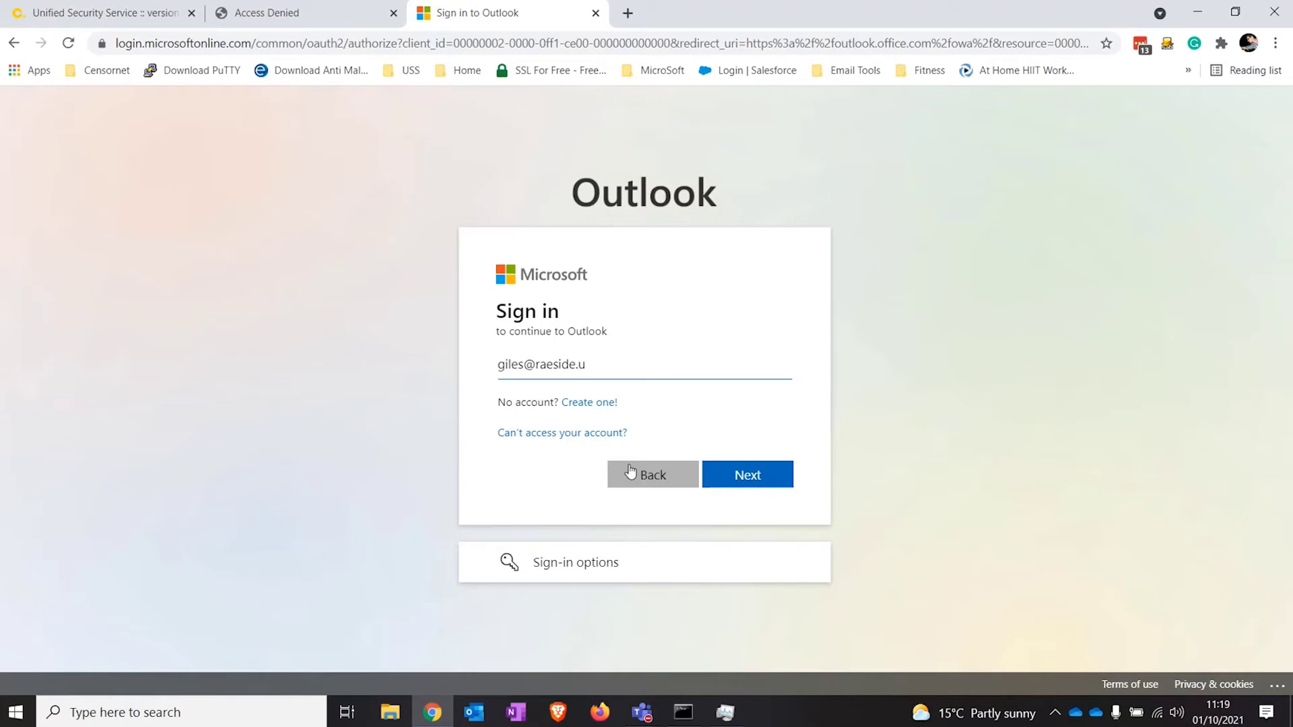
# Step: Attempt the personal sign-in, see it blocked by policy, and go back
pyautogui.click(758, 472)
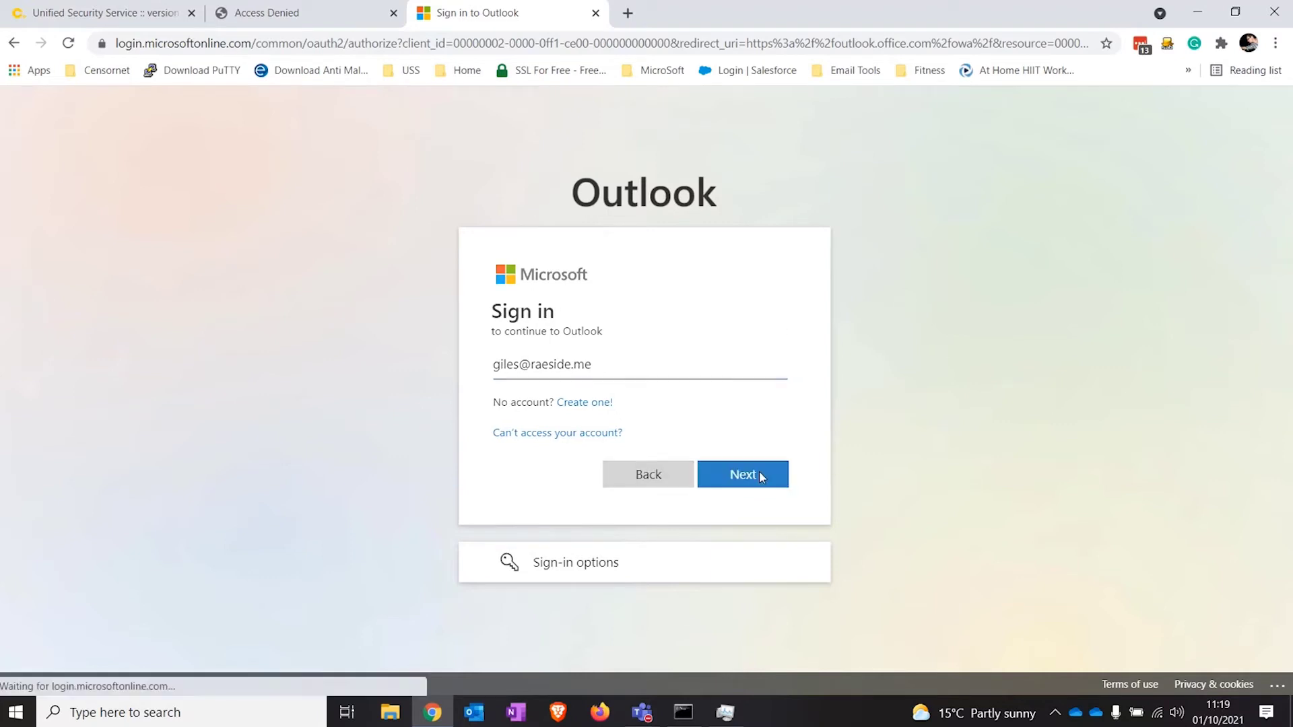
pyautogui.click(746, 494)
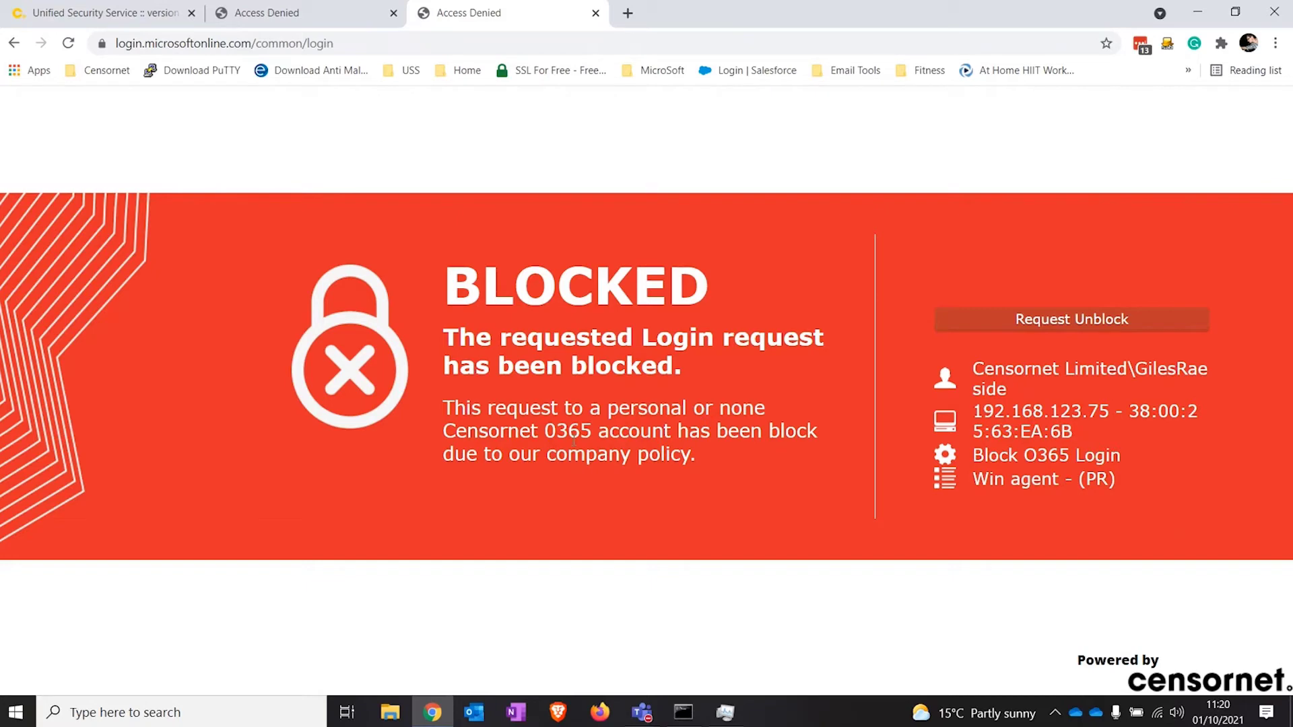
pyautogui.click(13, 44)
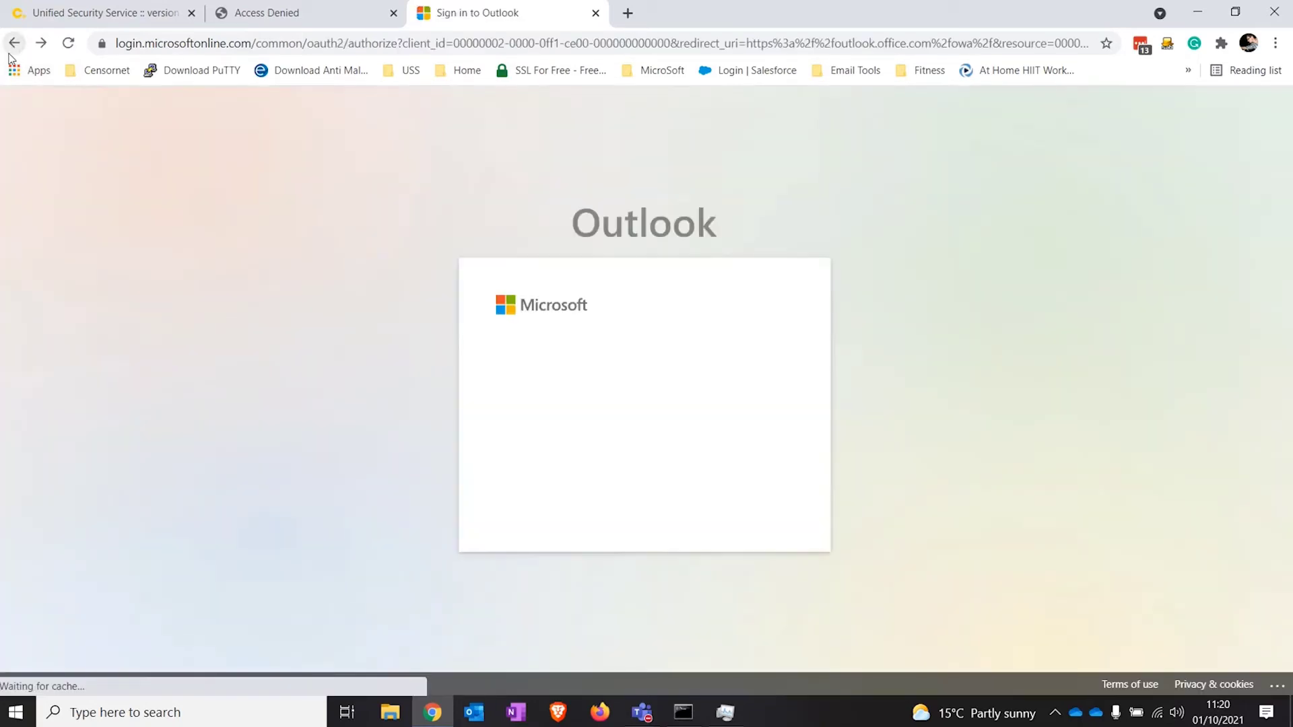
# Step: Sign in with the company work account, decline staying signed in, and return to Censornet
pyautogui.click(652, 438)
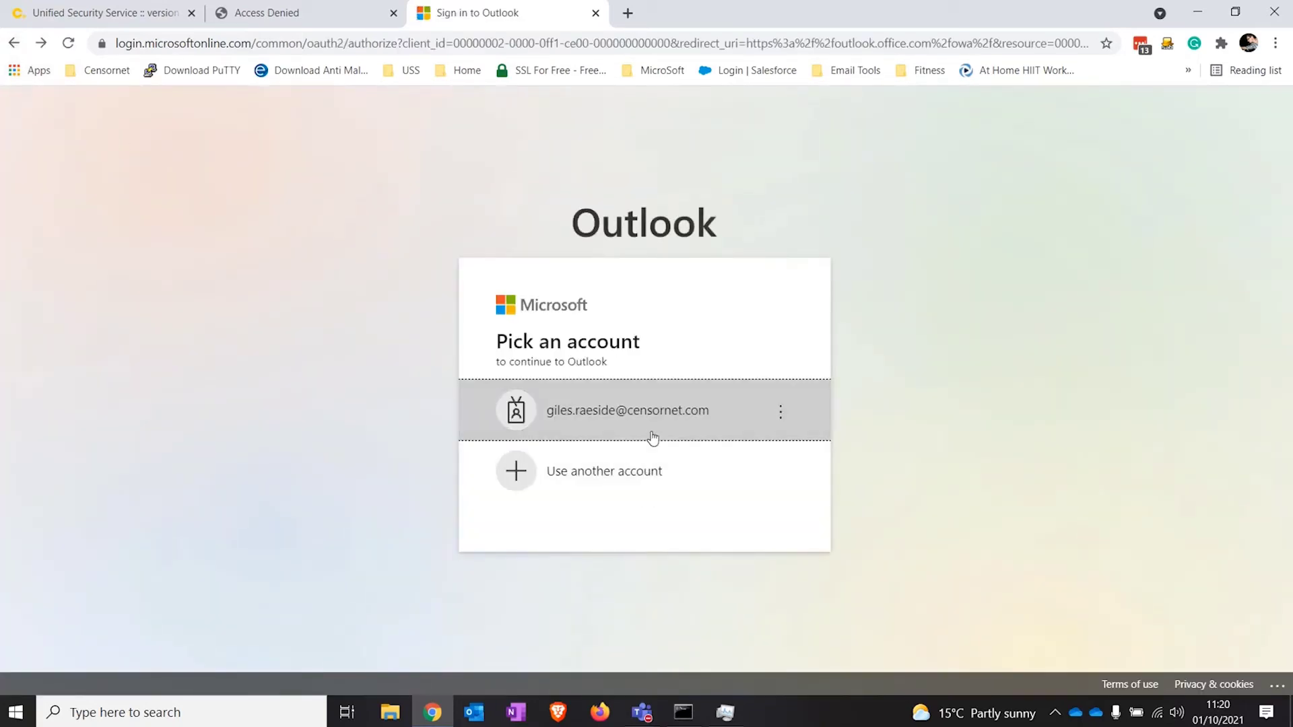
pyautogui.click(747, 494)
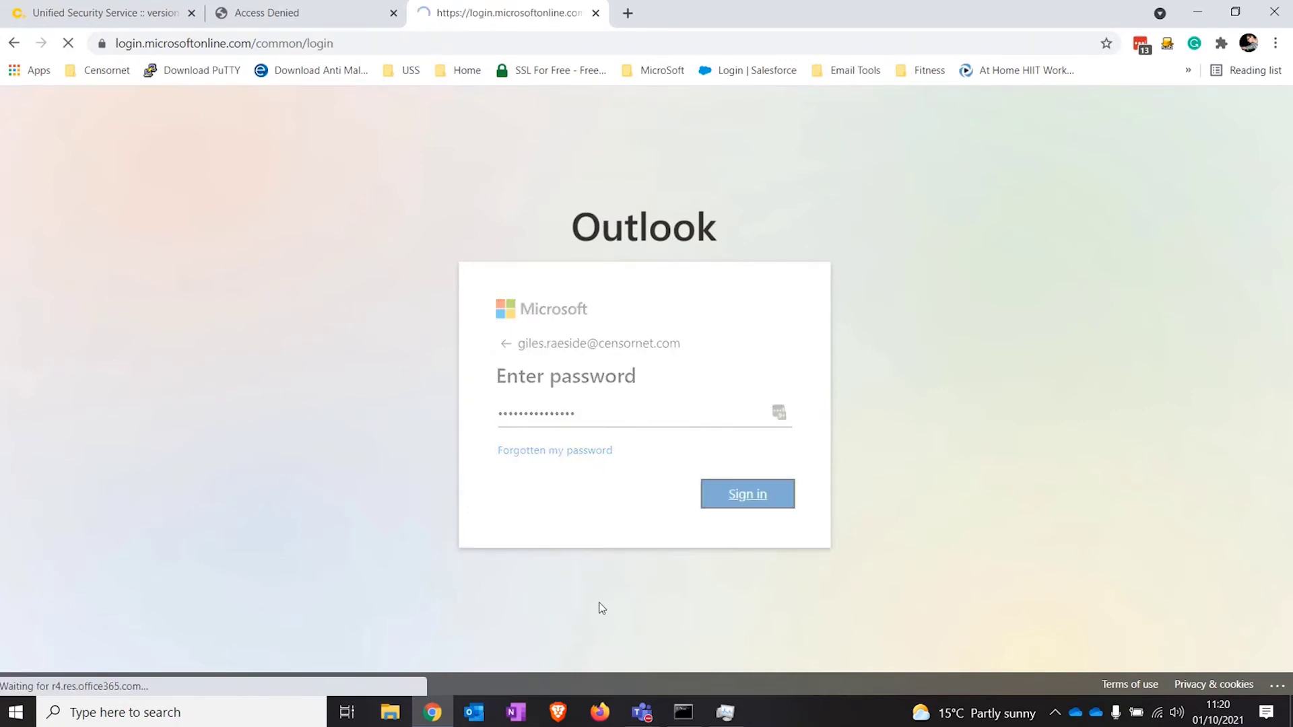
pyautogui.click(659, 503)
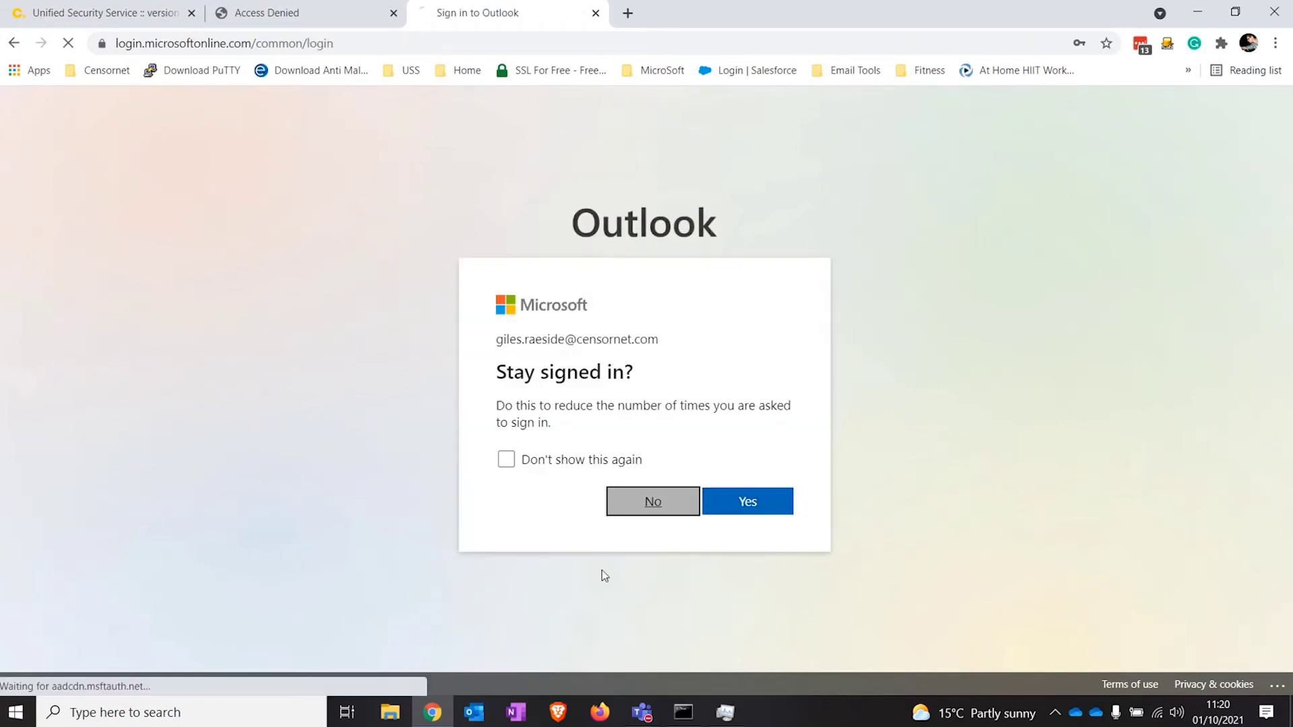
pyautogui.click(114, 26)
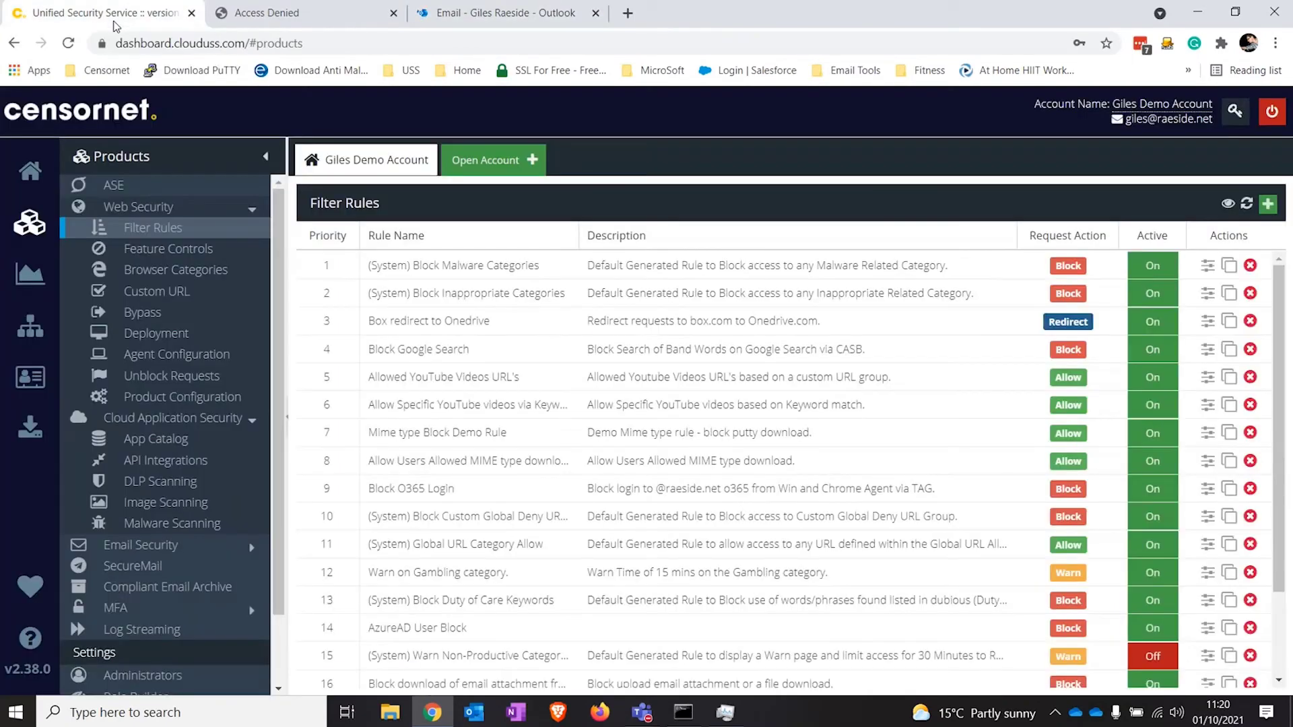
# Step: Open the Block O365 Login rule full-page and inspect its Specific App match settings
pyautogui.click(447, 489)
pyautogui.click(1248, 205)
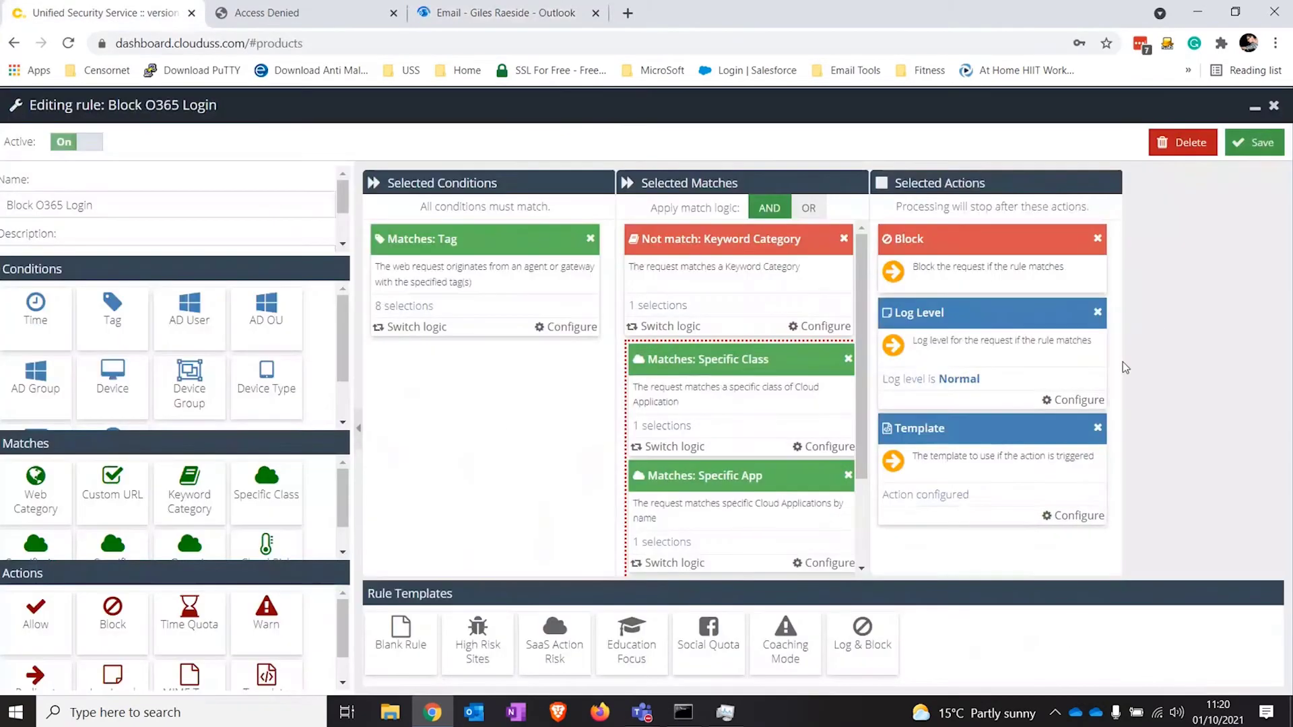
pyautogui.scroll(-1, 764, 435)
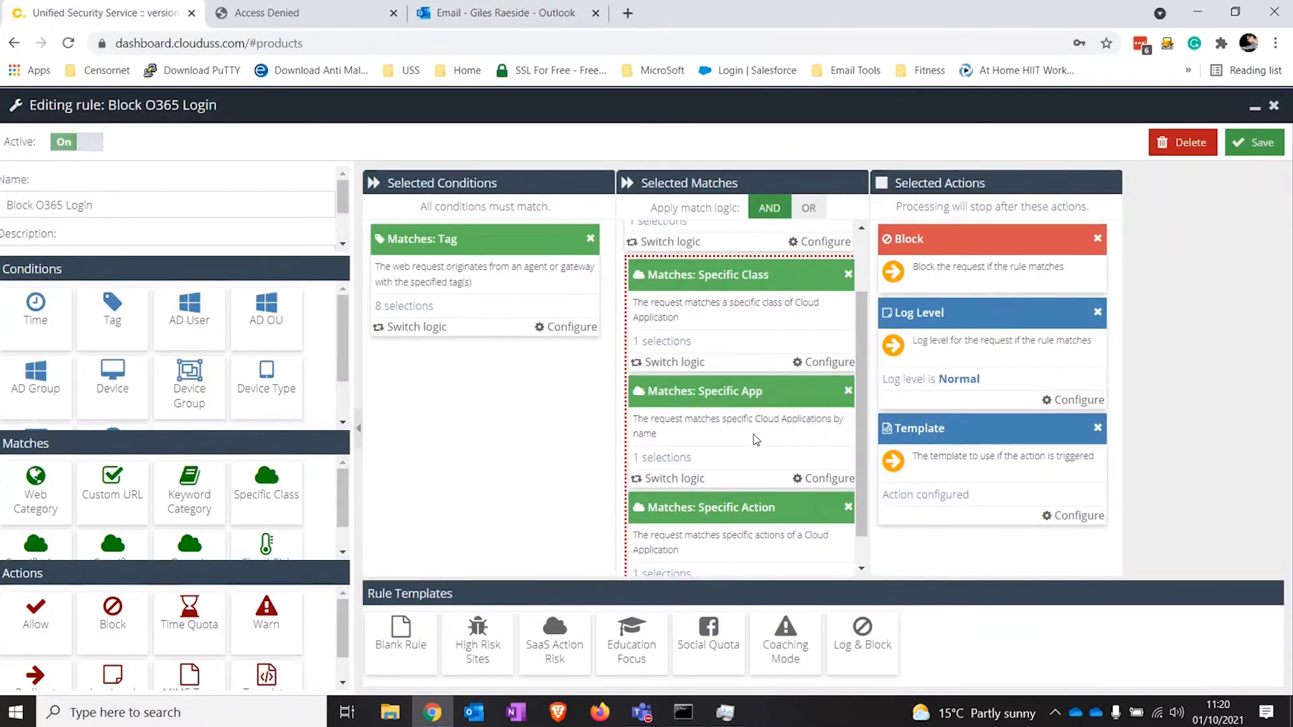
pyautogui.click(683, 458)
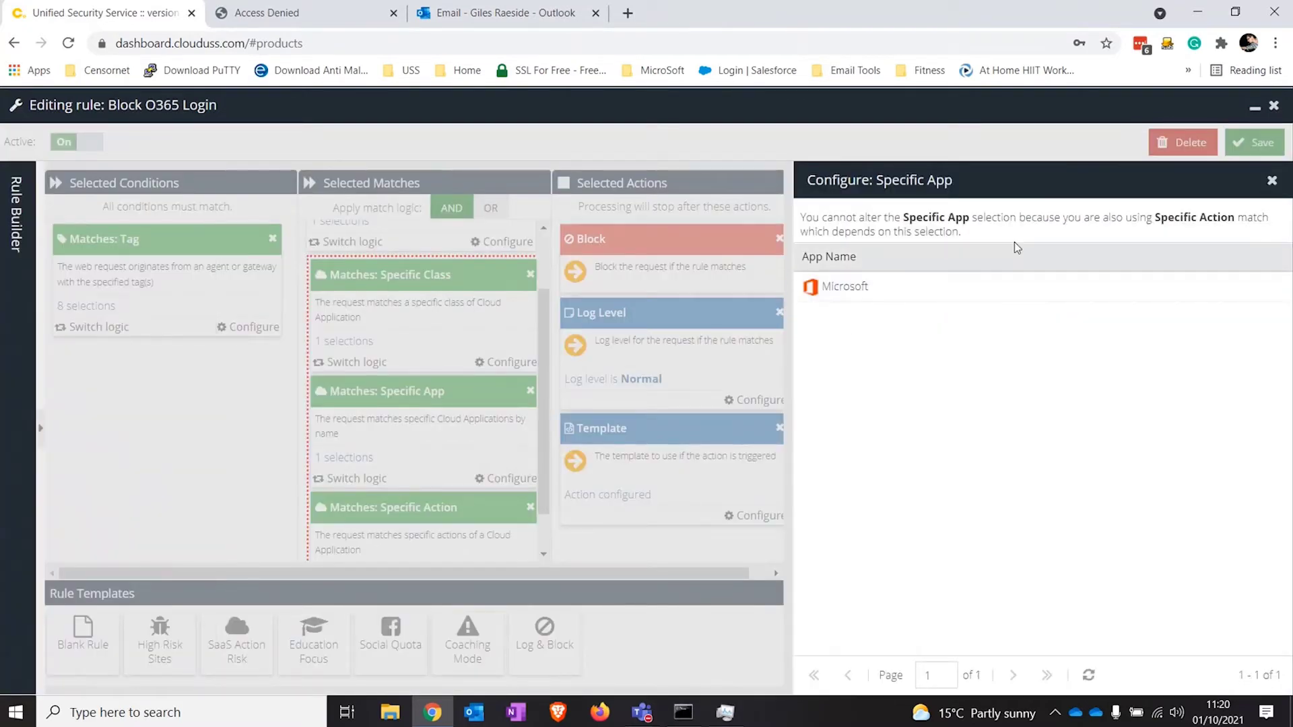
pyautogui.click(1272, 180)
# Step: Inspect the rule's Specific Action match settings, then close them
pyautogui.scroll(-1, 844, 438)
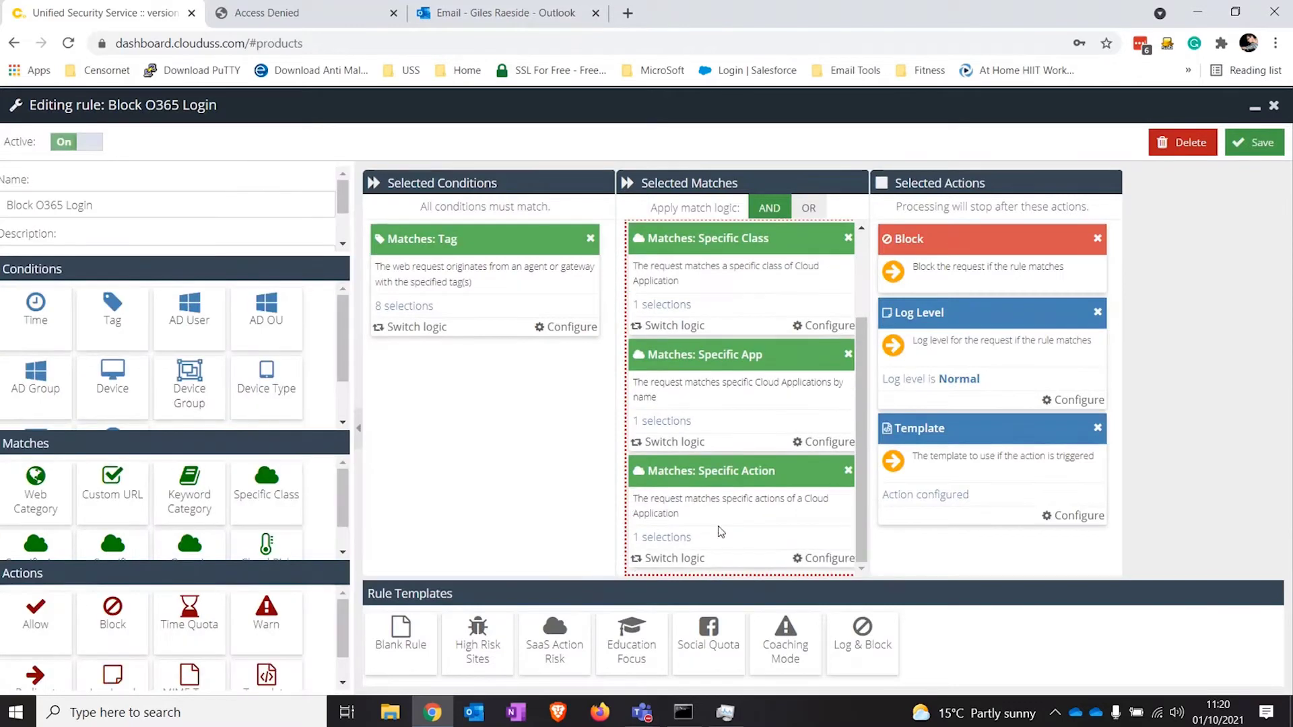
pyautogui.click(687, 536)
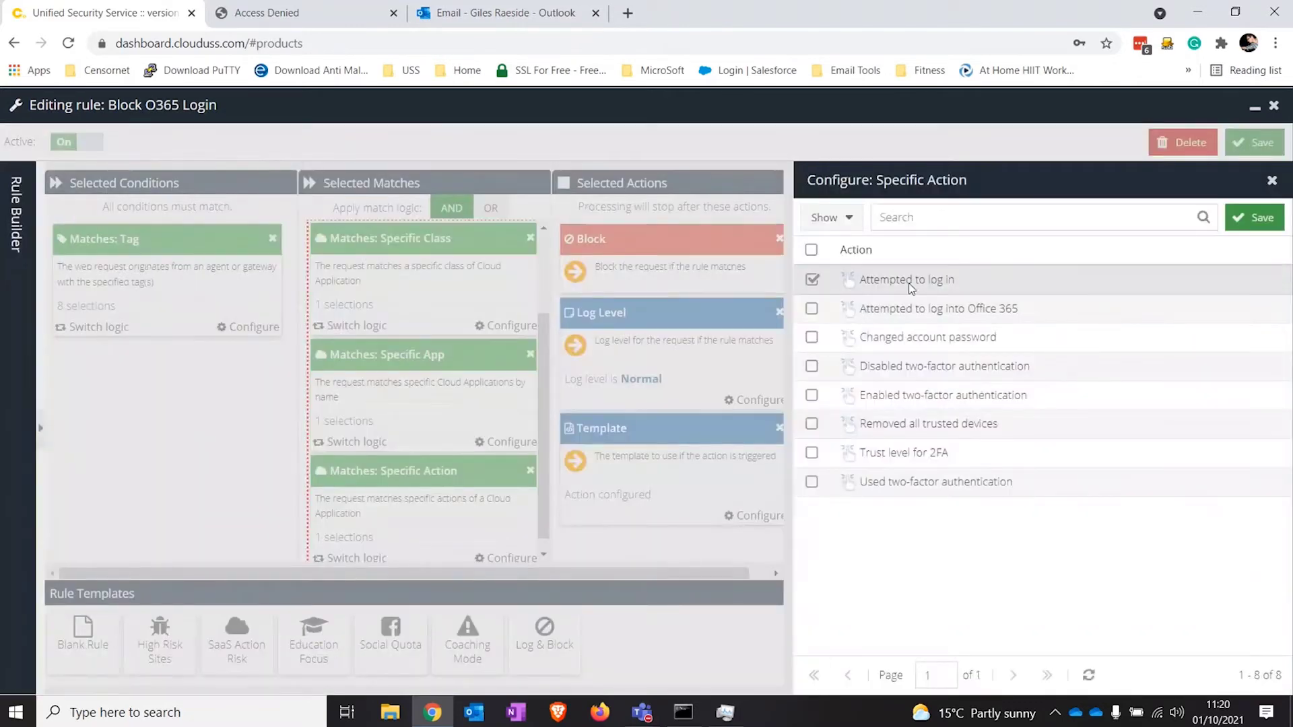
pyautogui.click(1253, 217)
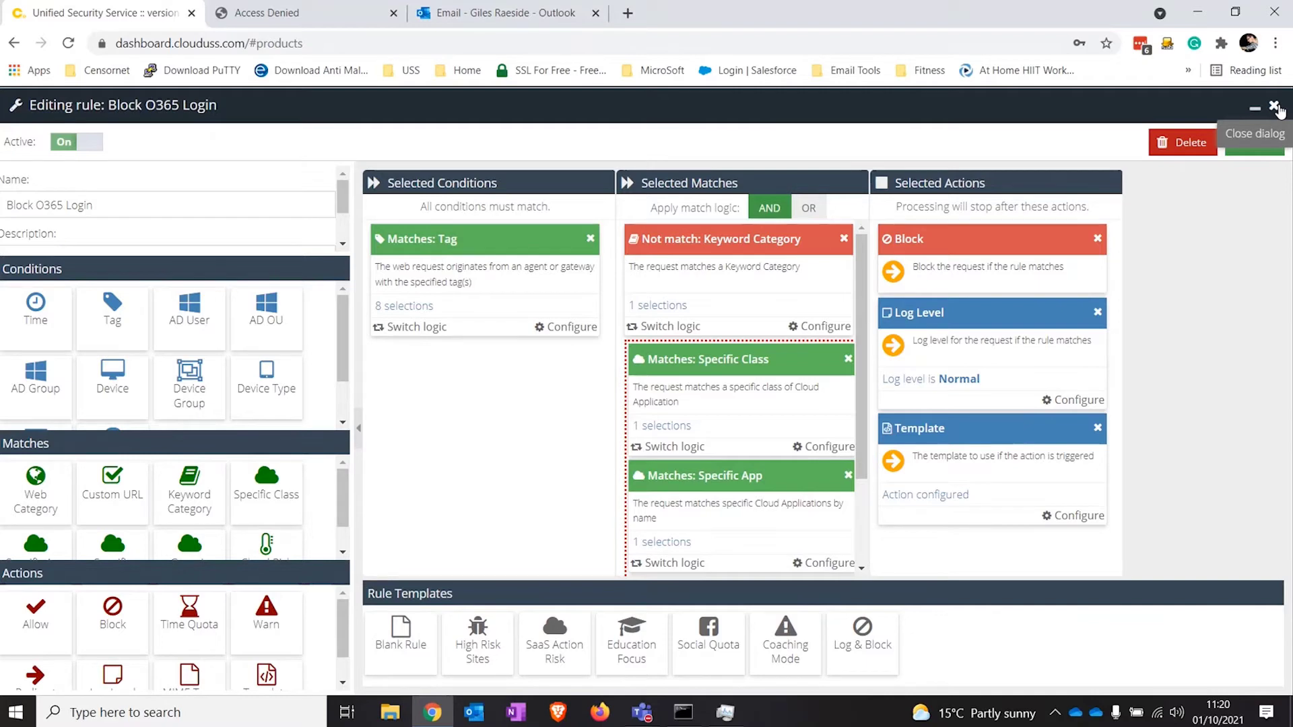
# Step: Close the Block O365 Login rule and open the Block download of email attachment from O365 rule full-page
pyautogui.click(1274, 108)
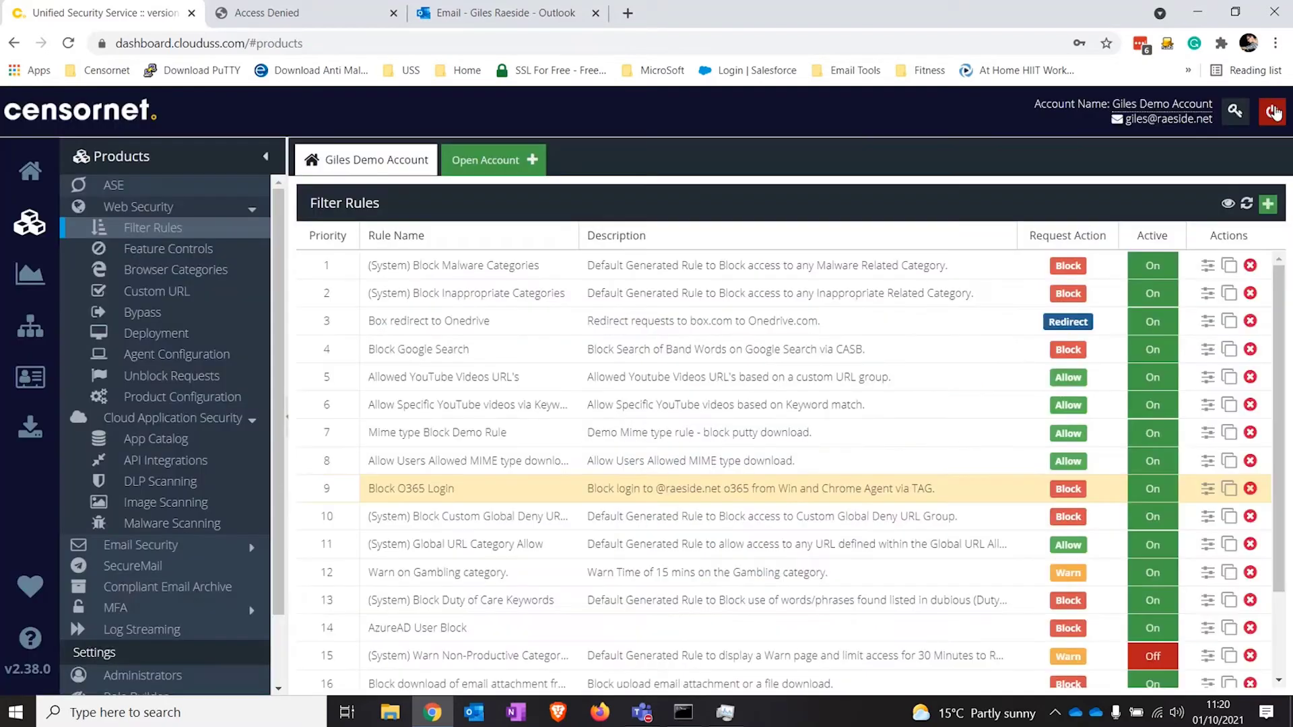
pyautogui.scroll(-1, 511, 611)
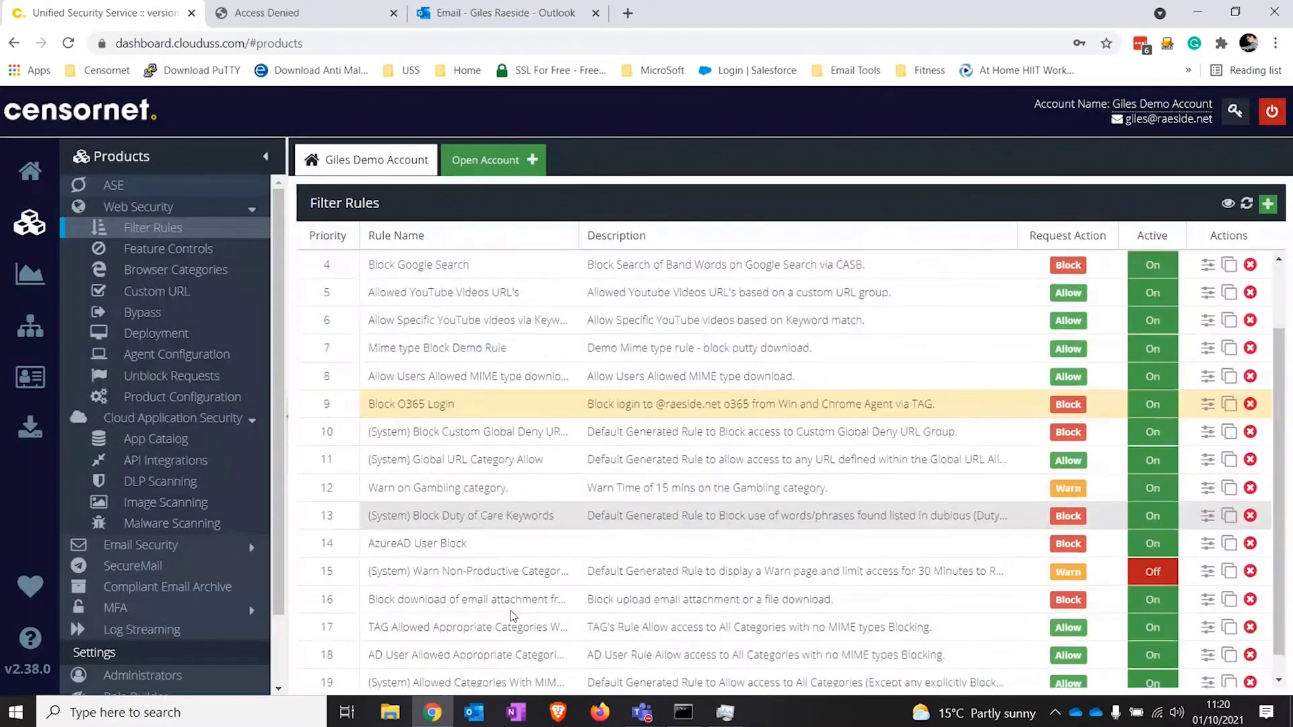
pyautogui.doubleClick(511, 612)
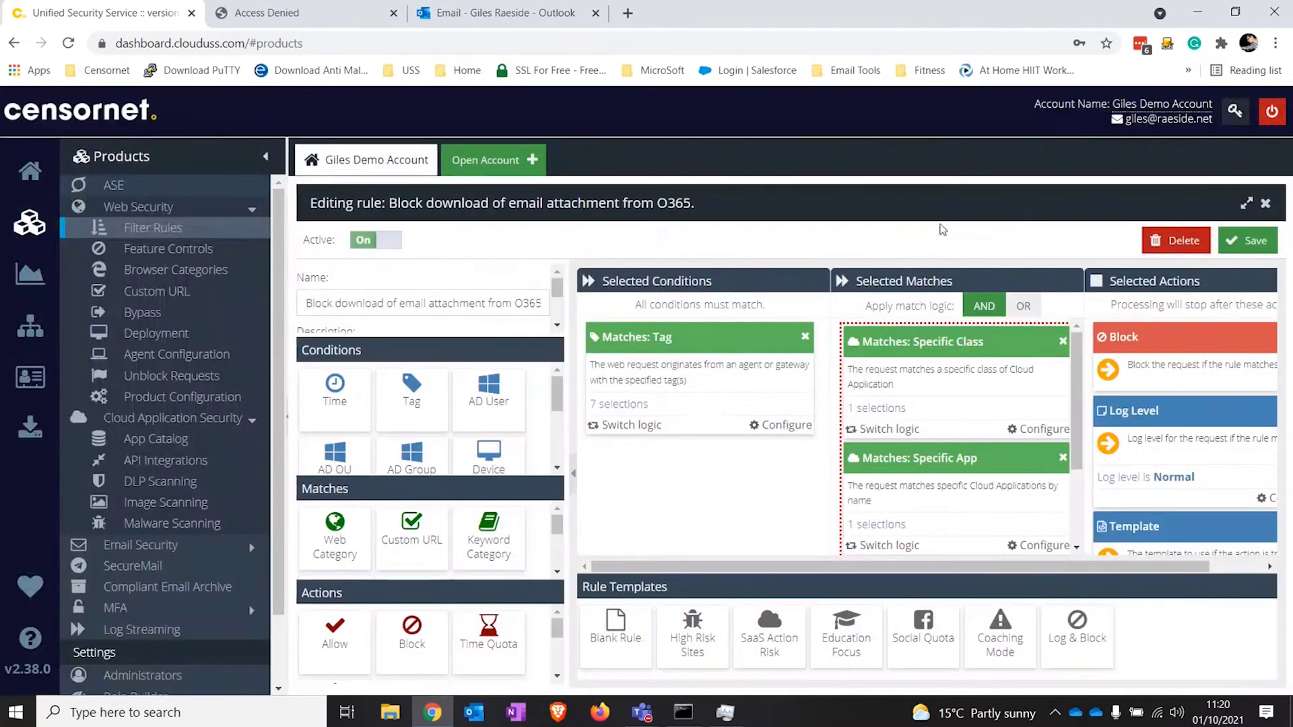
pyautogui.click(1247, 203)
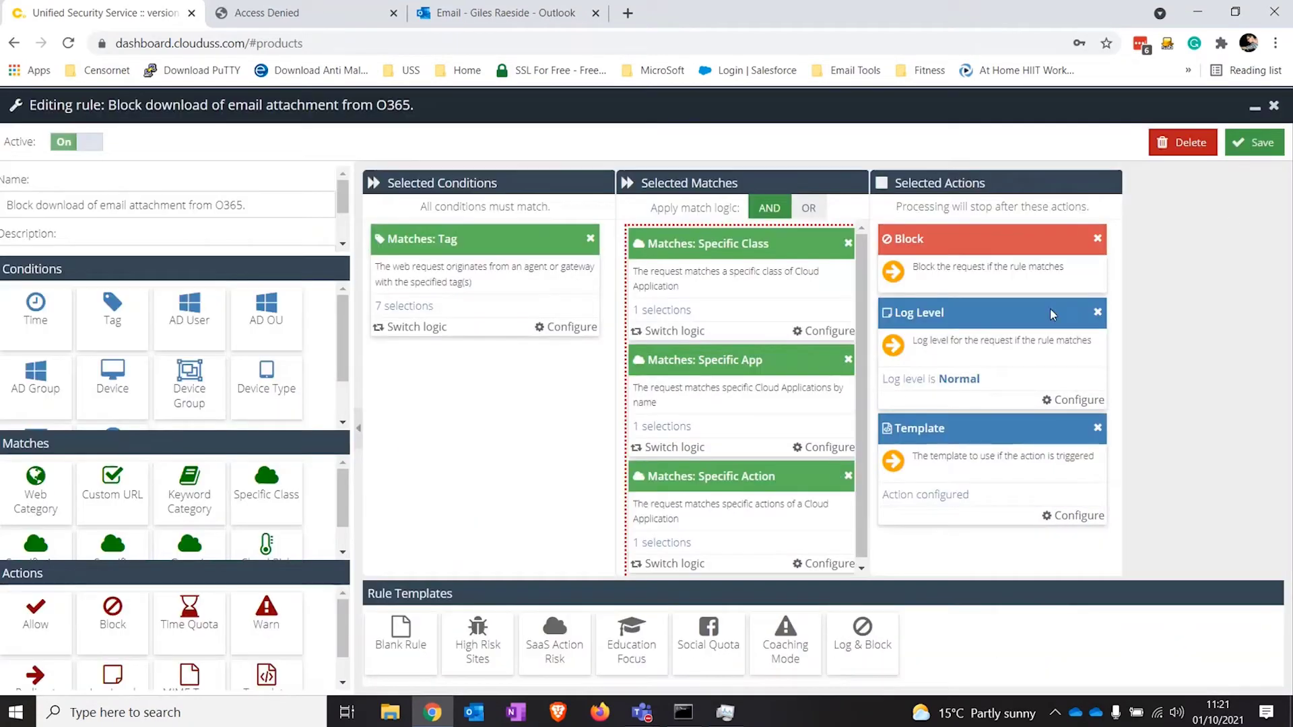
# Step: Review the rule's Specific App (Outlook for Business) and Specific Action (attachment download) matches
pyautogui.moveTo(898, 352)
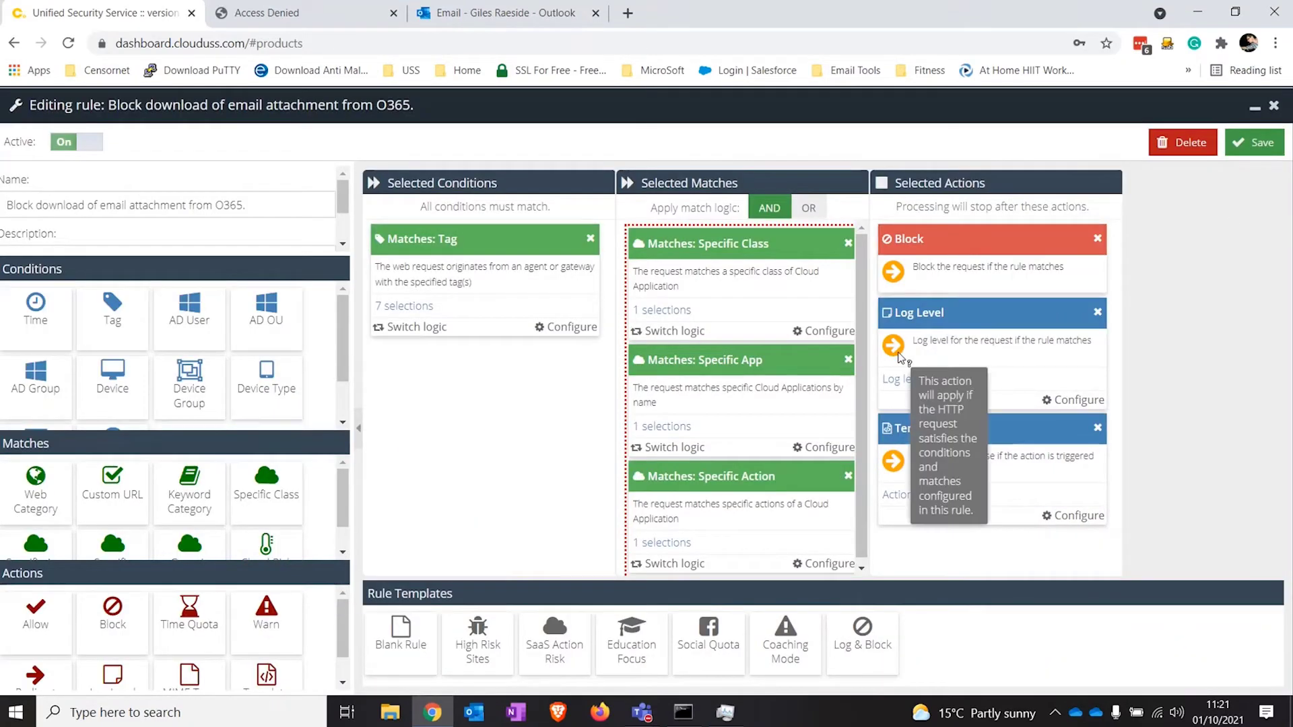
pyautogui.click(682, 428)
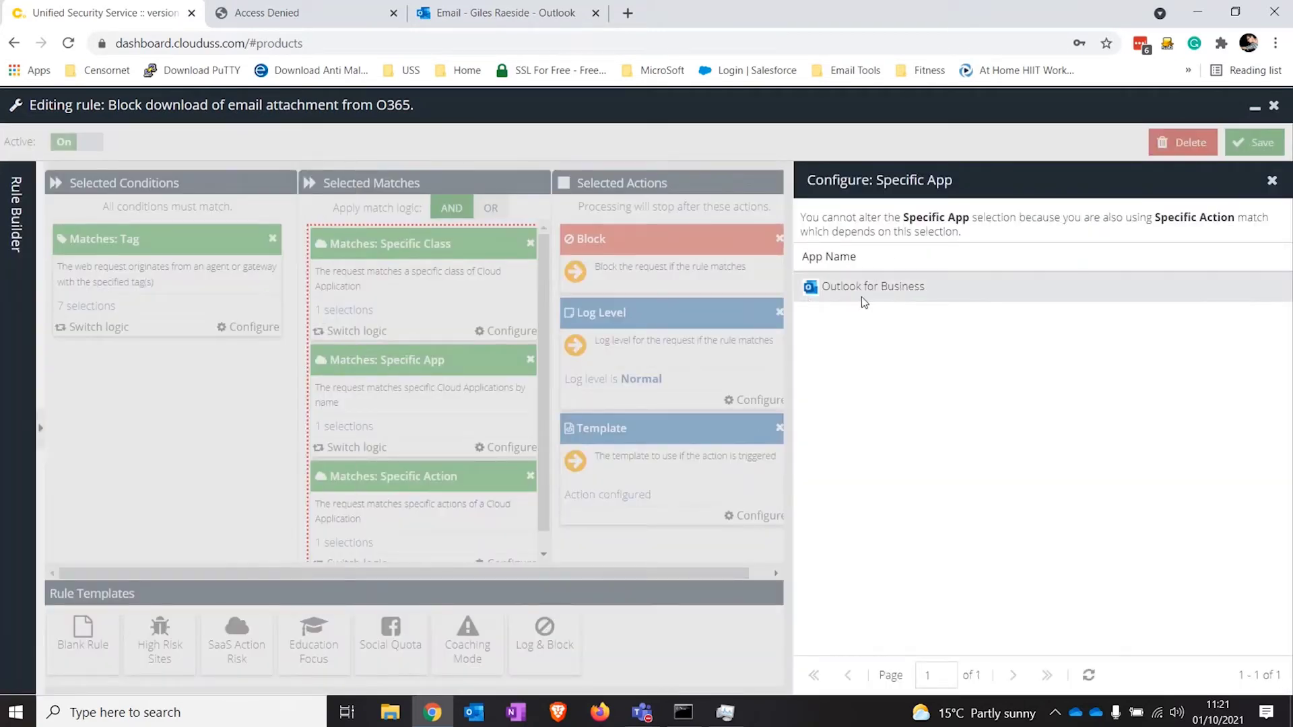
pyautogui.click(1272, 181)
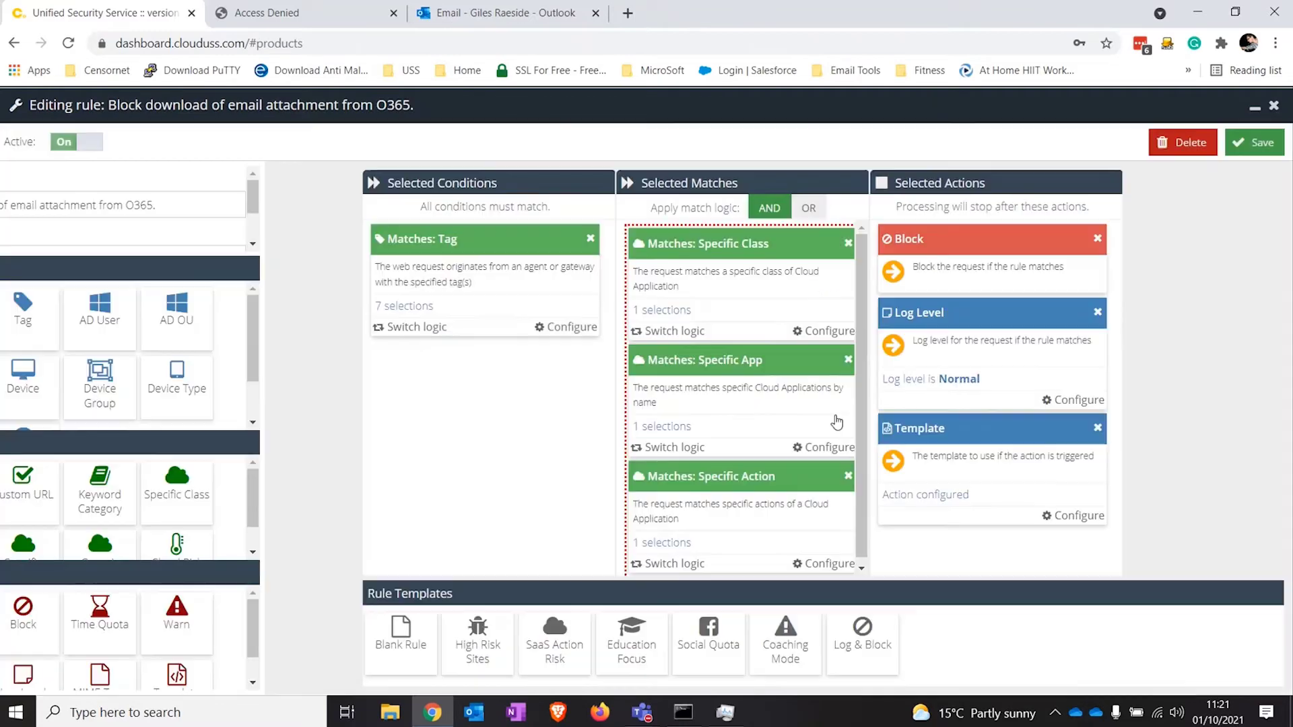
pyautogui.click(663, 543)
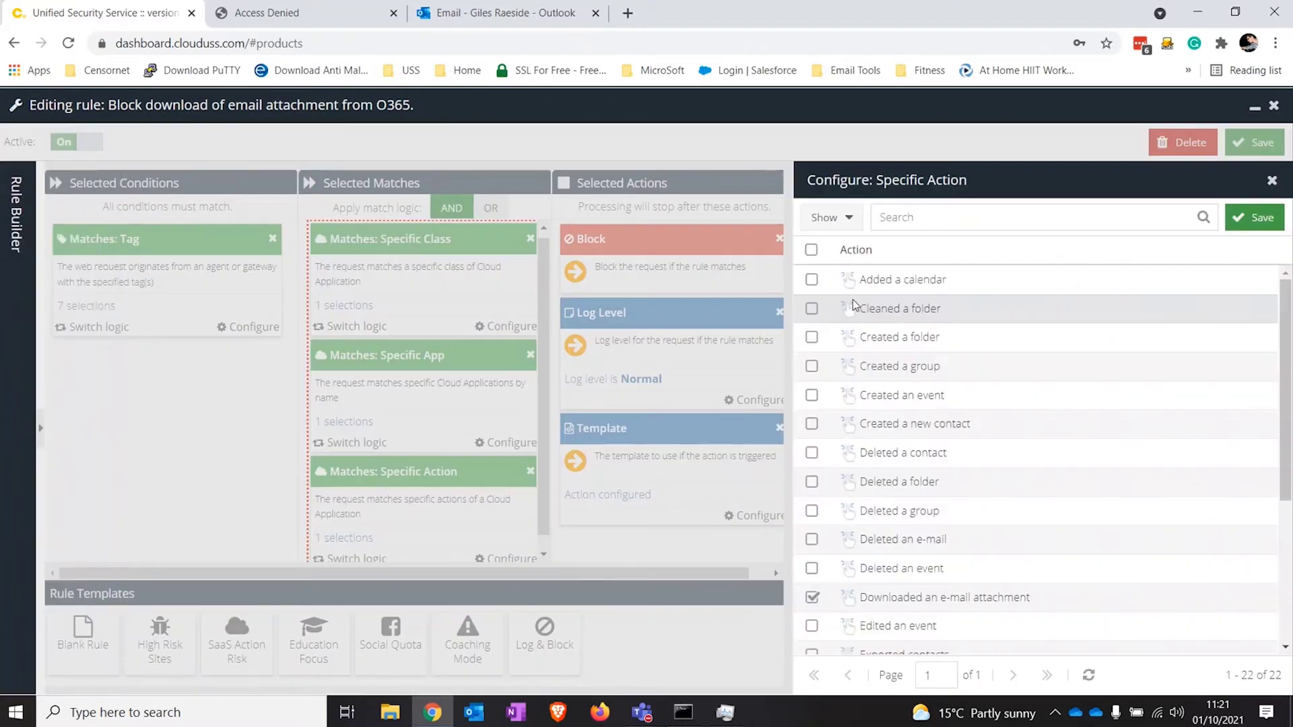
pyautogui.click(1272, 181)
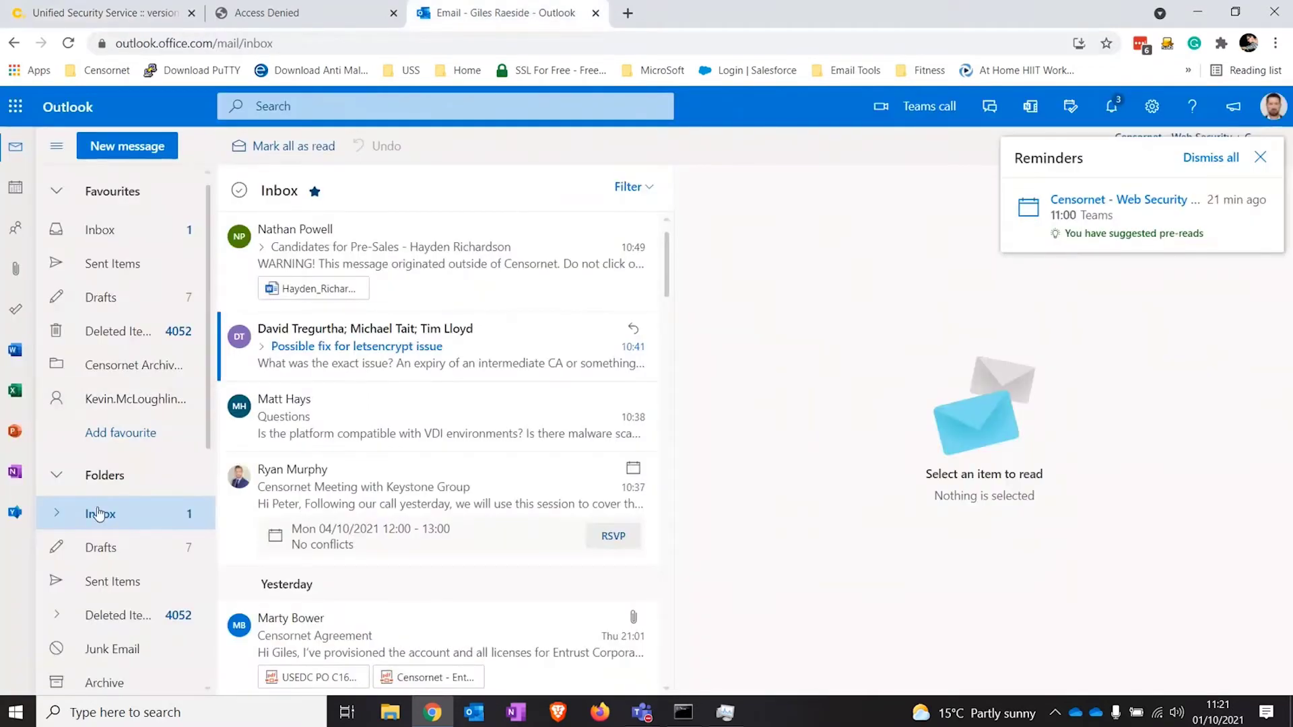
# Step: Try downloading example.pdf from the BEC demo message in A - Demo, then return to USS
pyautogui.click(59, 516)
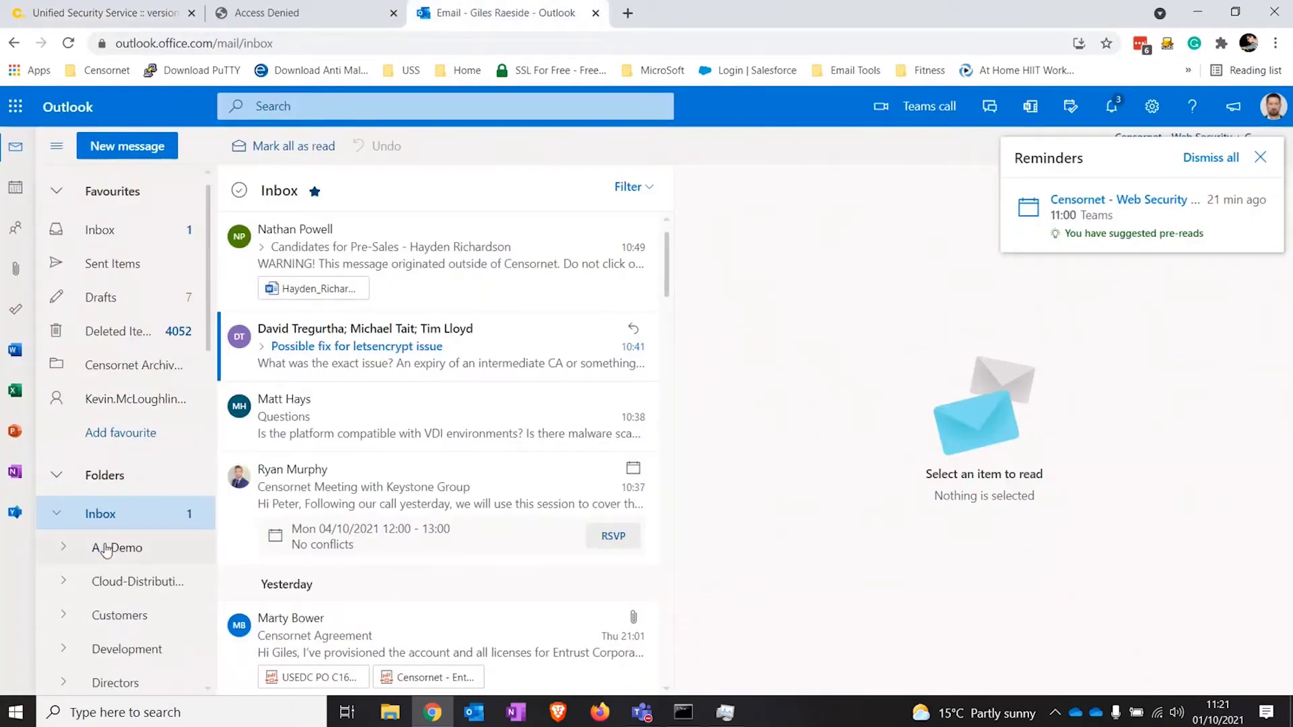
pyautogui.click(108, 547)
pyautogui.click(495, 249)
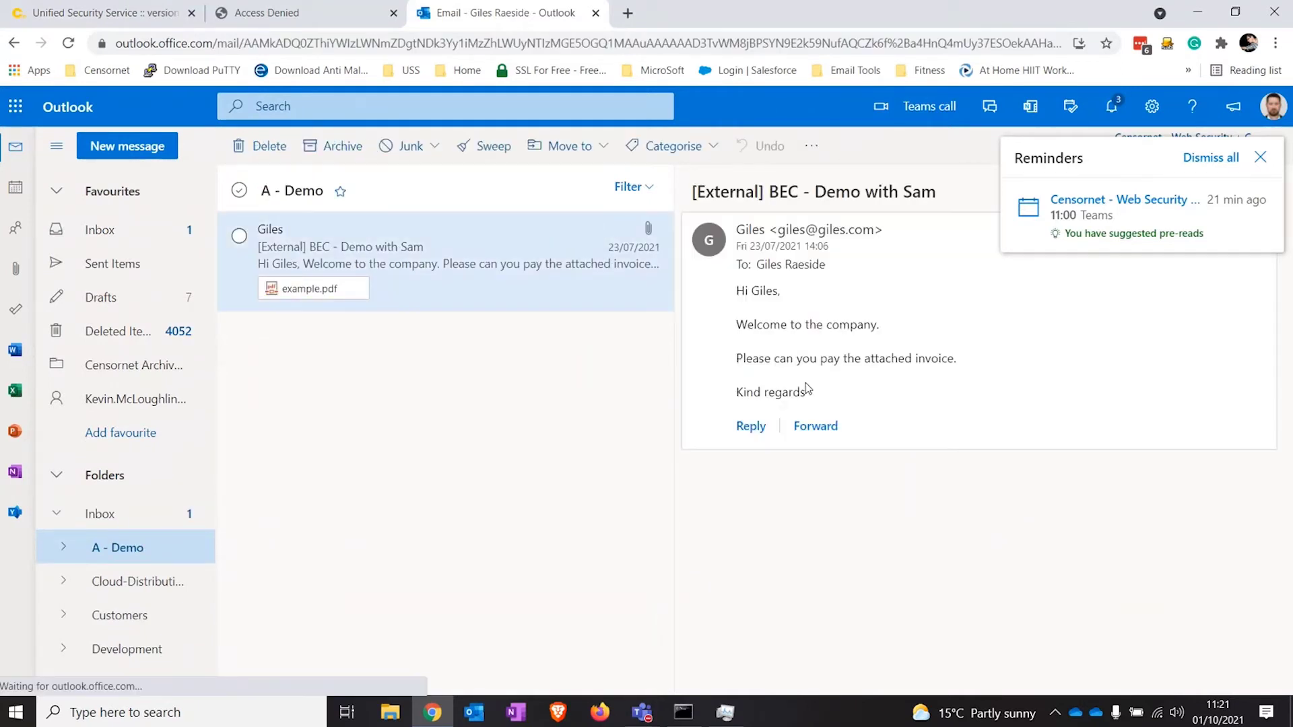
pyautogui.click(1260, 158)
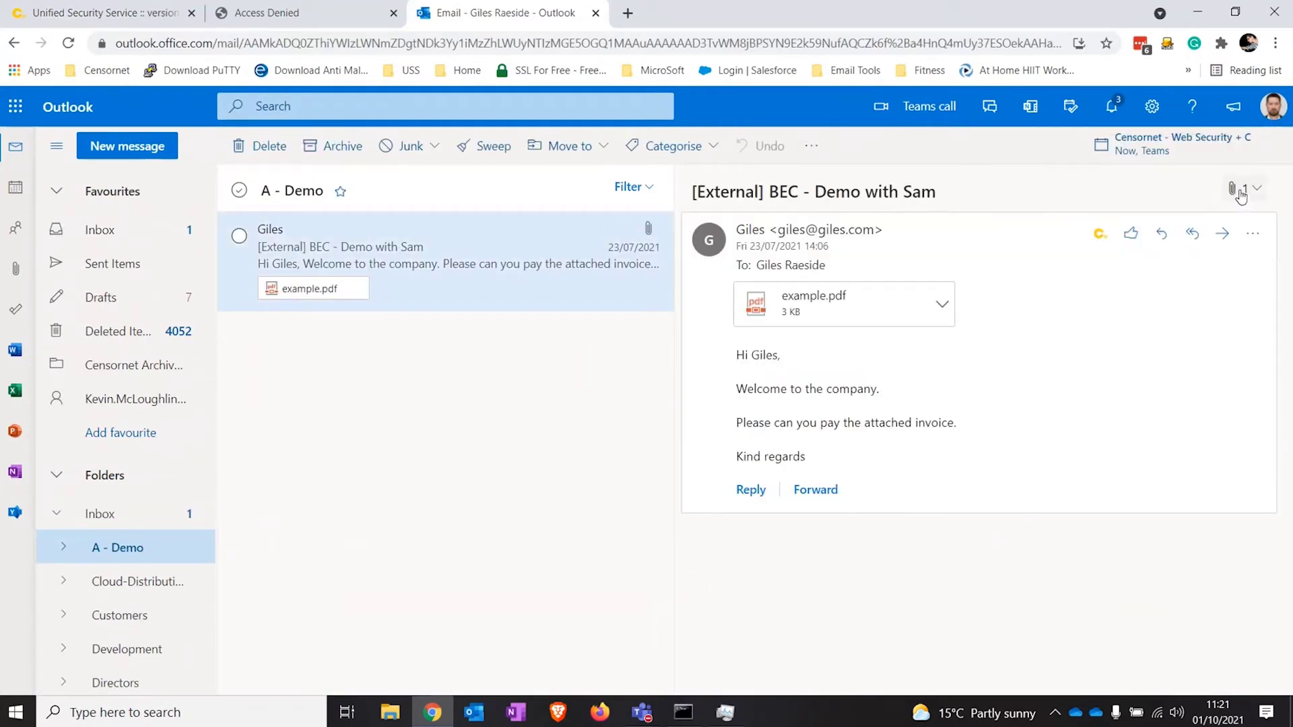
pyautogui.click(942, 305)
pyautogui.click(842, 402)
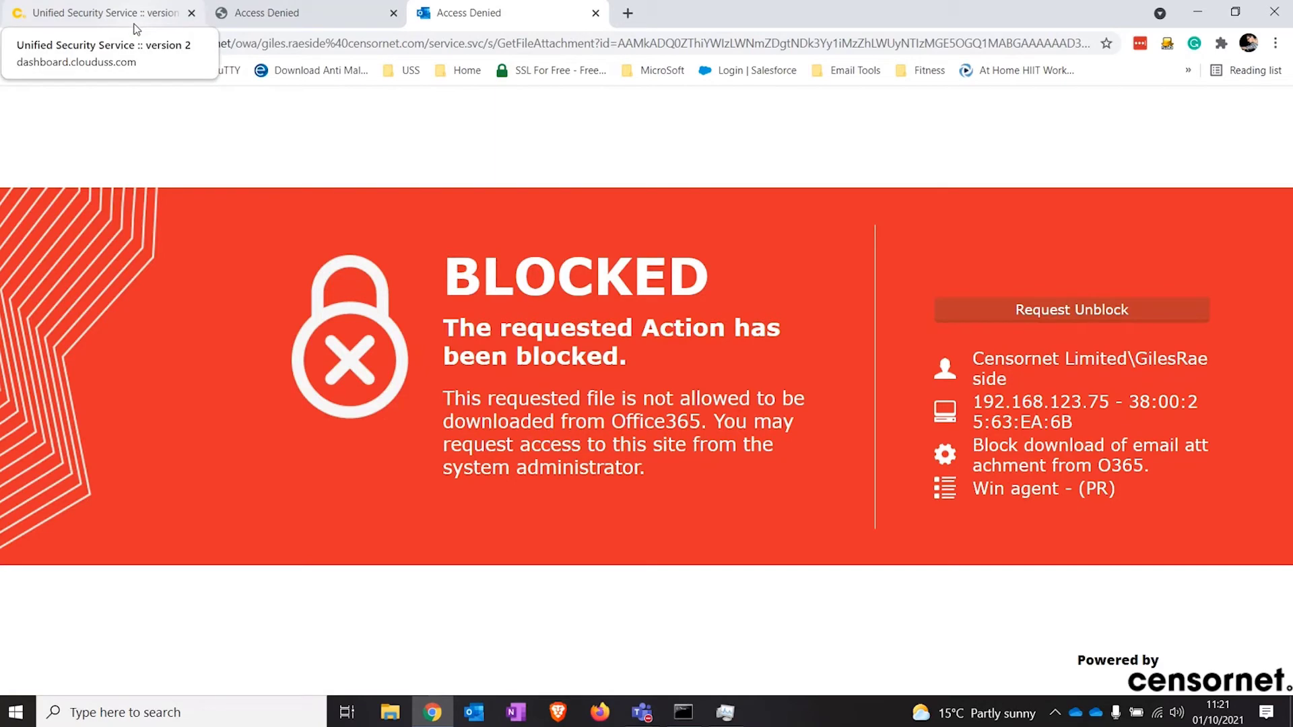
pyautogui.click(135, 21)
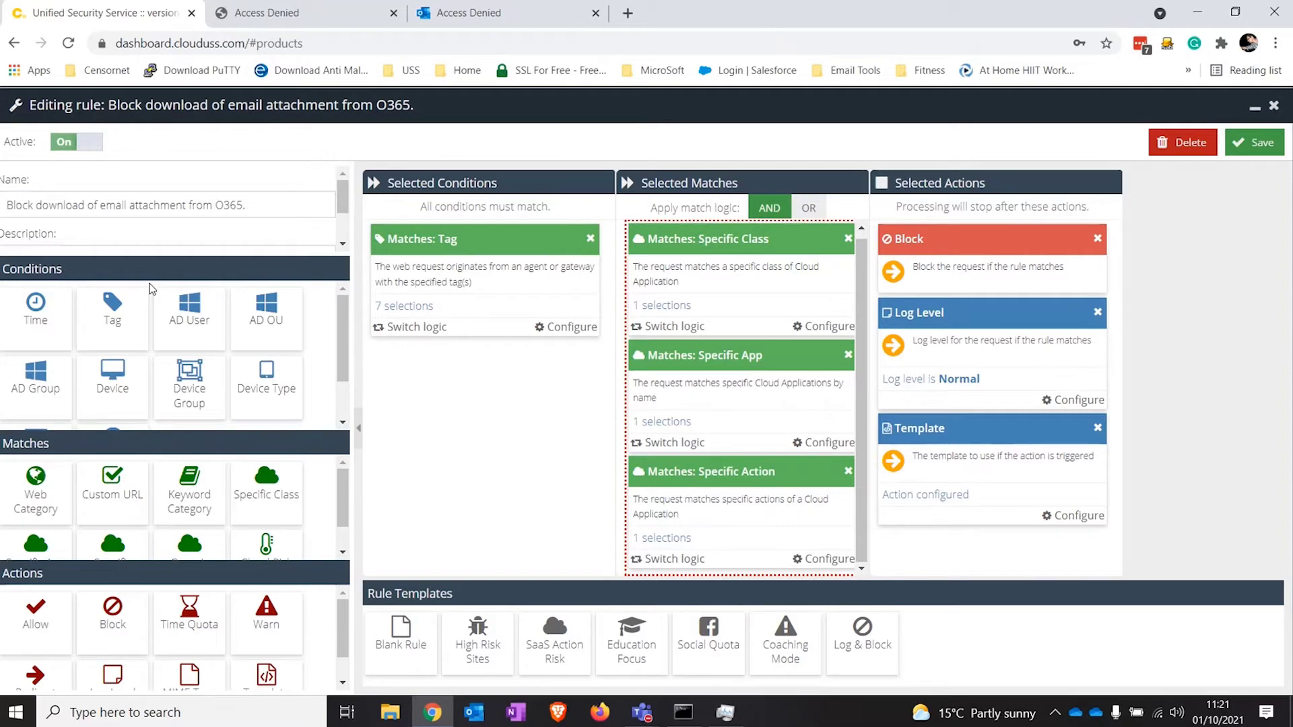
# Step: Delete the rule's Specific Class, App and Action matches
pyautogui.scroll(1, 850, 249)
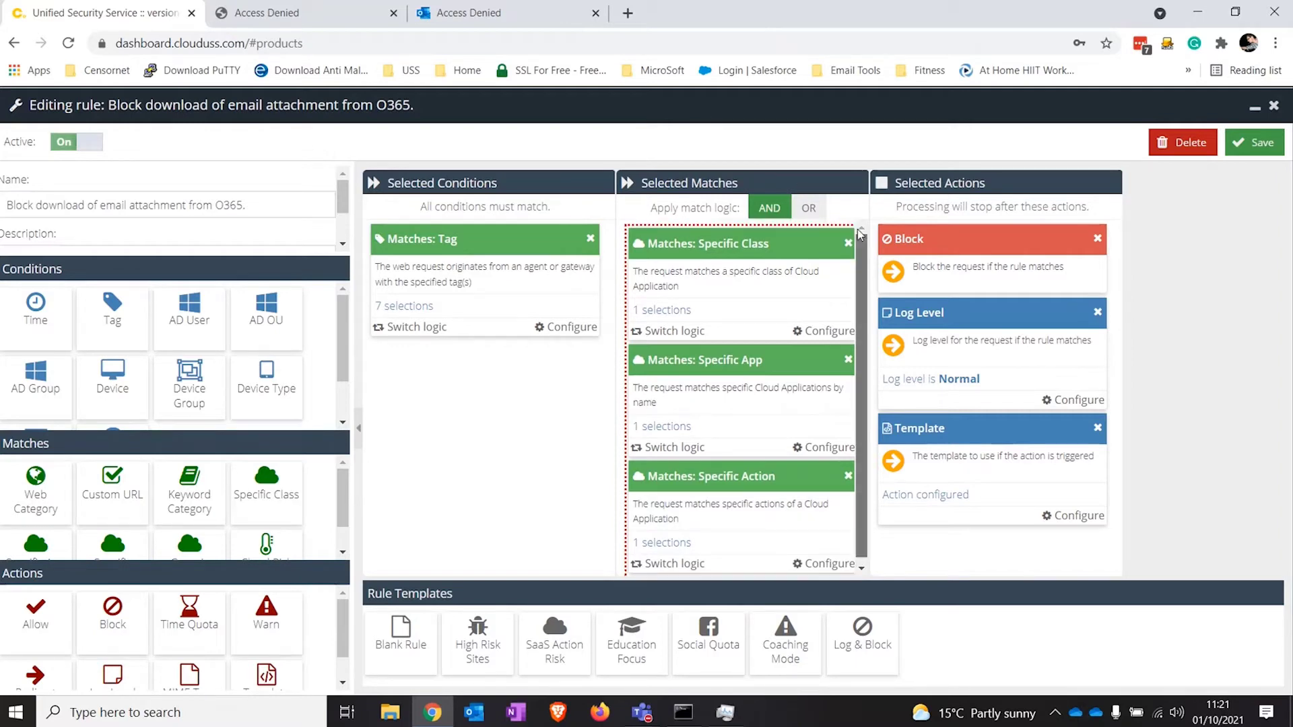
pyautogui.click(848, 244)
pyautogui.click(609, 453)
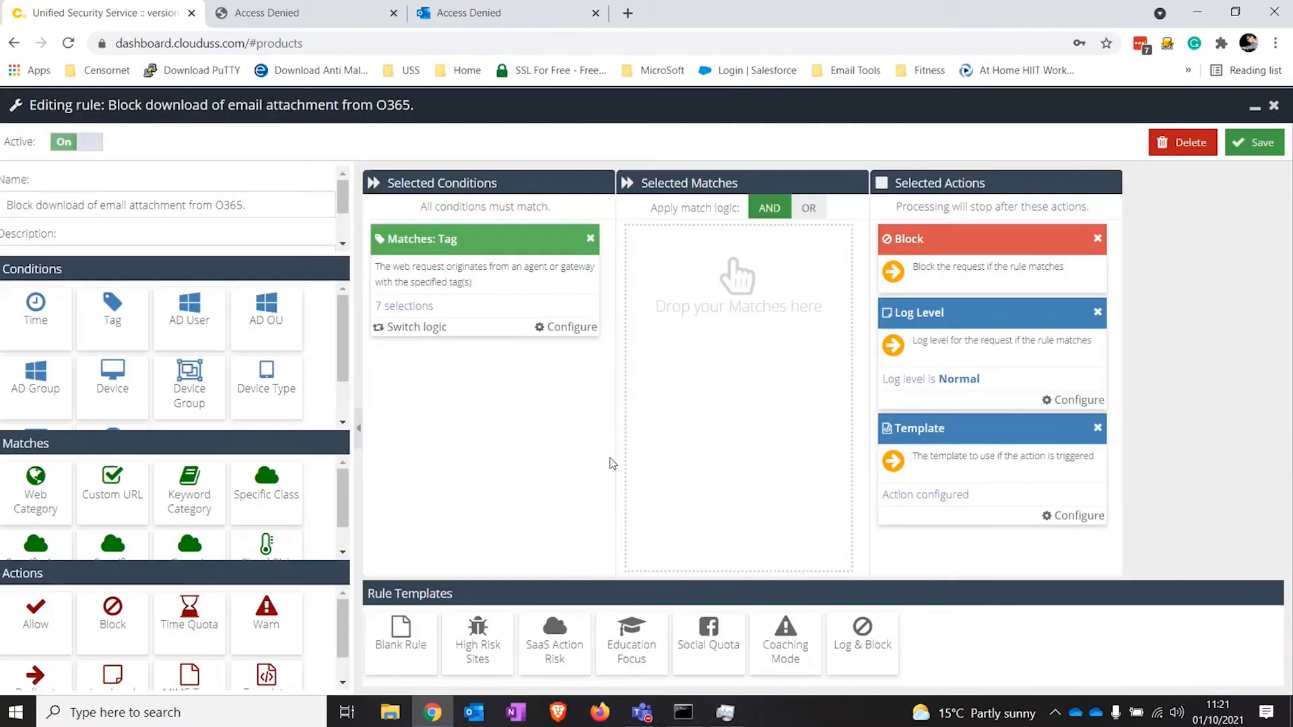
# Step: Add a Generic Action match covering Downloaded a File and Uploaded a File
pyautogui.scroll(-1, 267, 563)
pyautogui.doubleClick(190, 522)
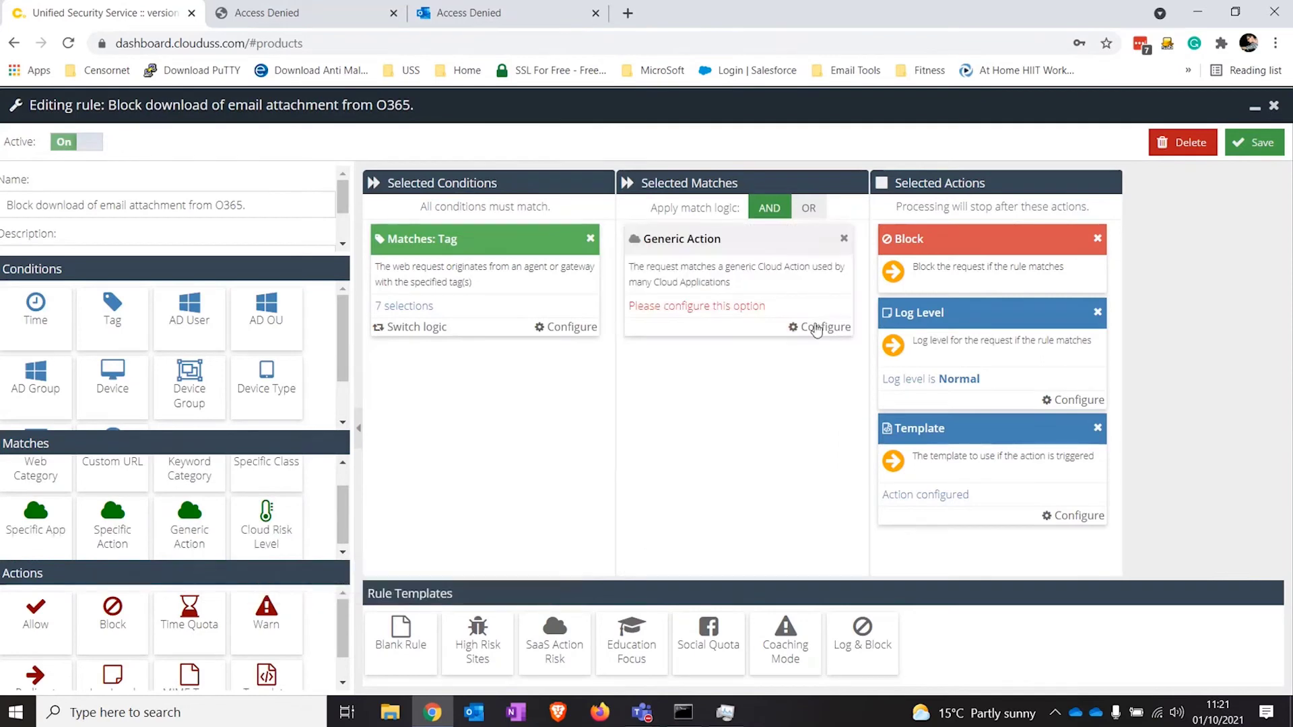
pyautogui.click(817, 327)
pyautogui.click(919, 217)
pyautogui.write('file')
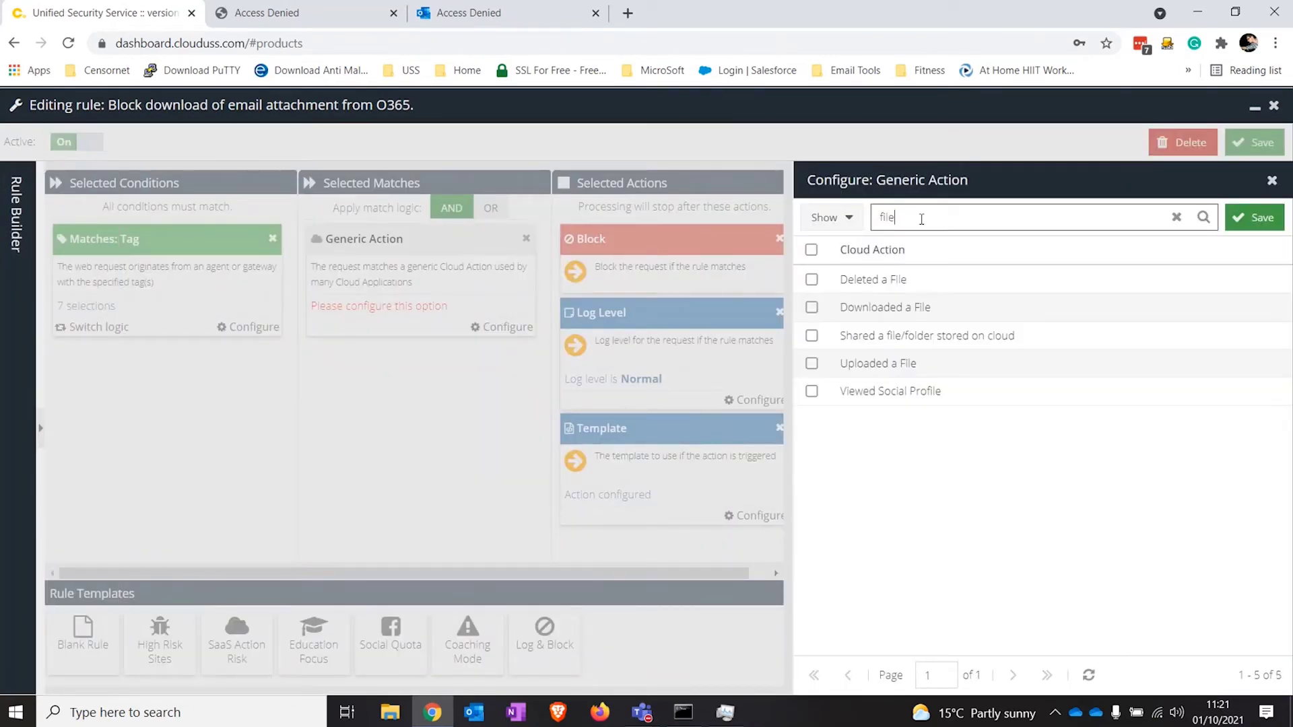
pyautogui.click(842, 308)
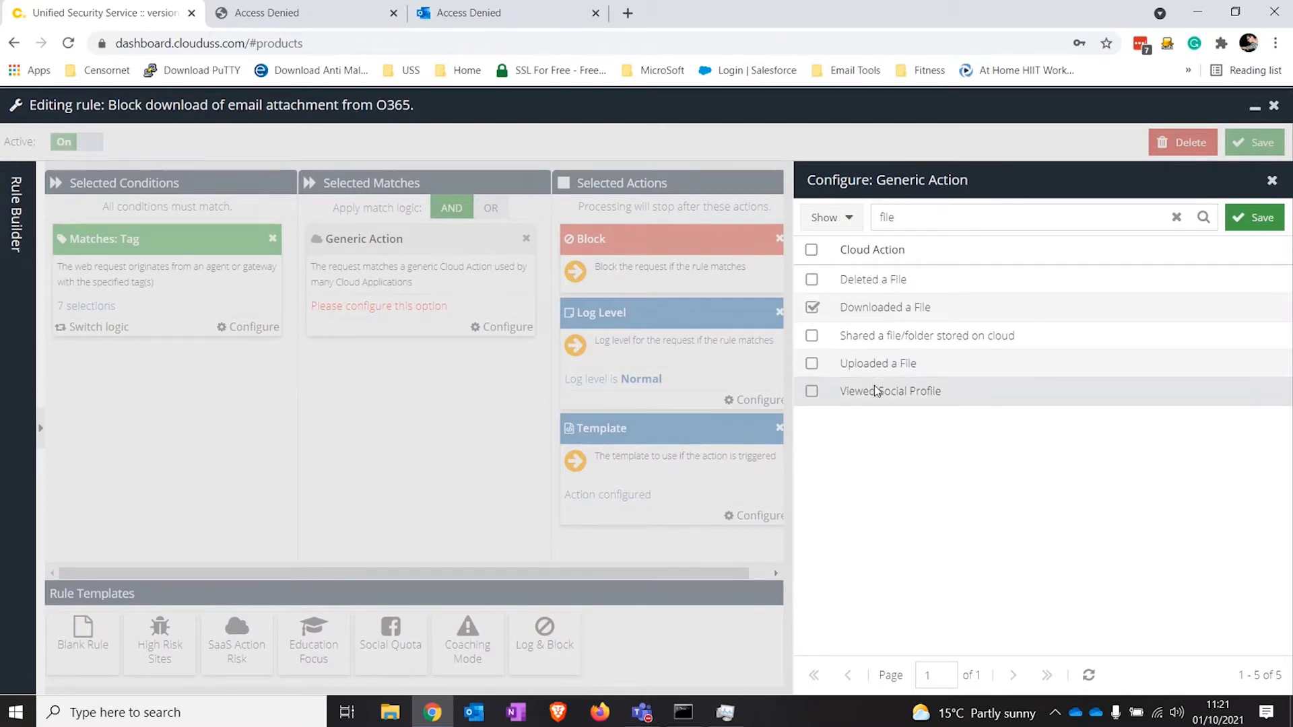
pyautogui.click(812, 364)
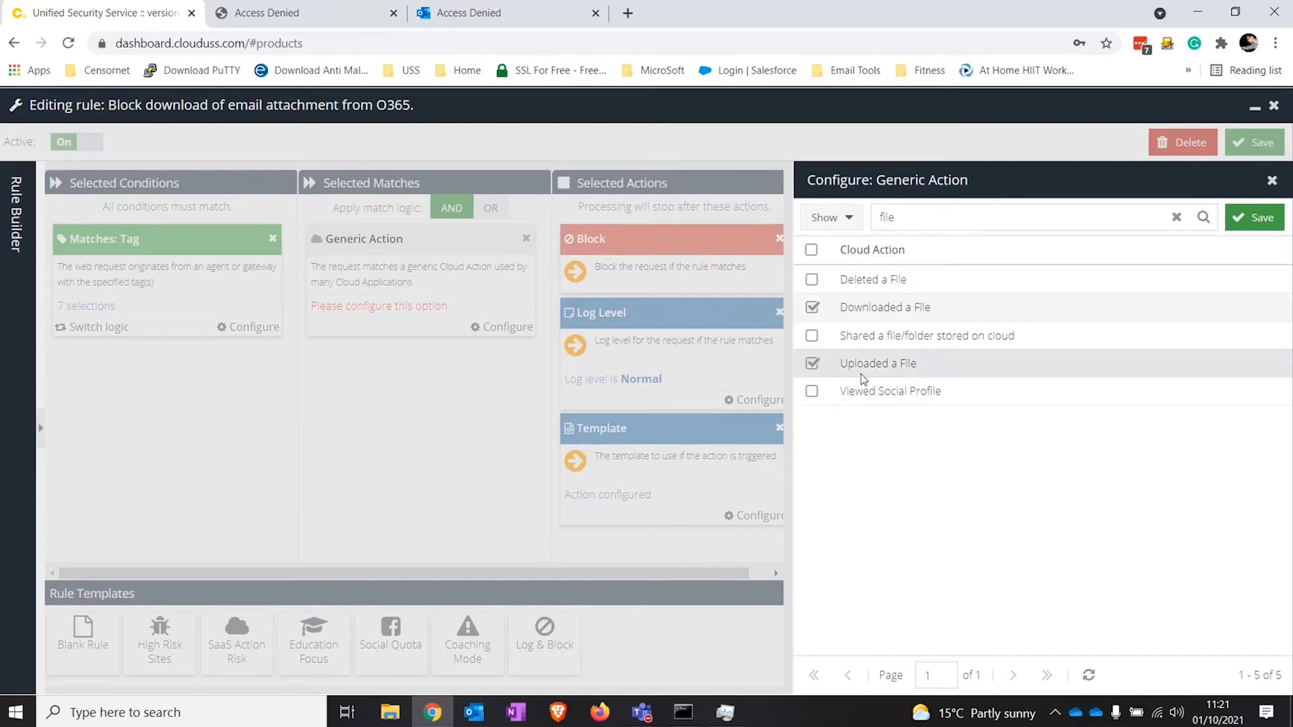
pyautogui.click(1257, 217)
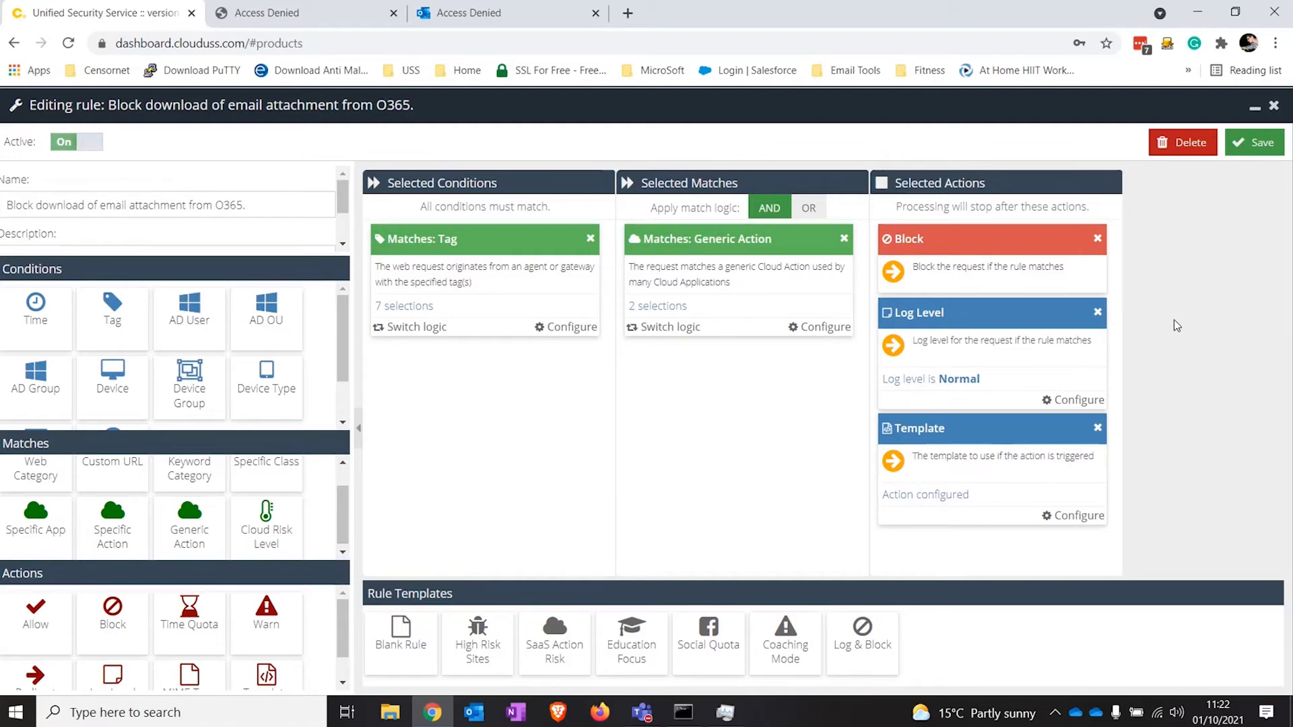
# Step: Add a Web Category match, searching 'web' and selecting only Web-based Email
pyautogui.click(30, 471)
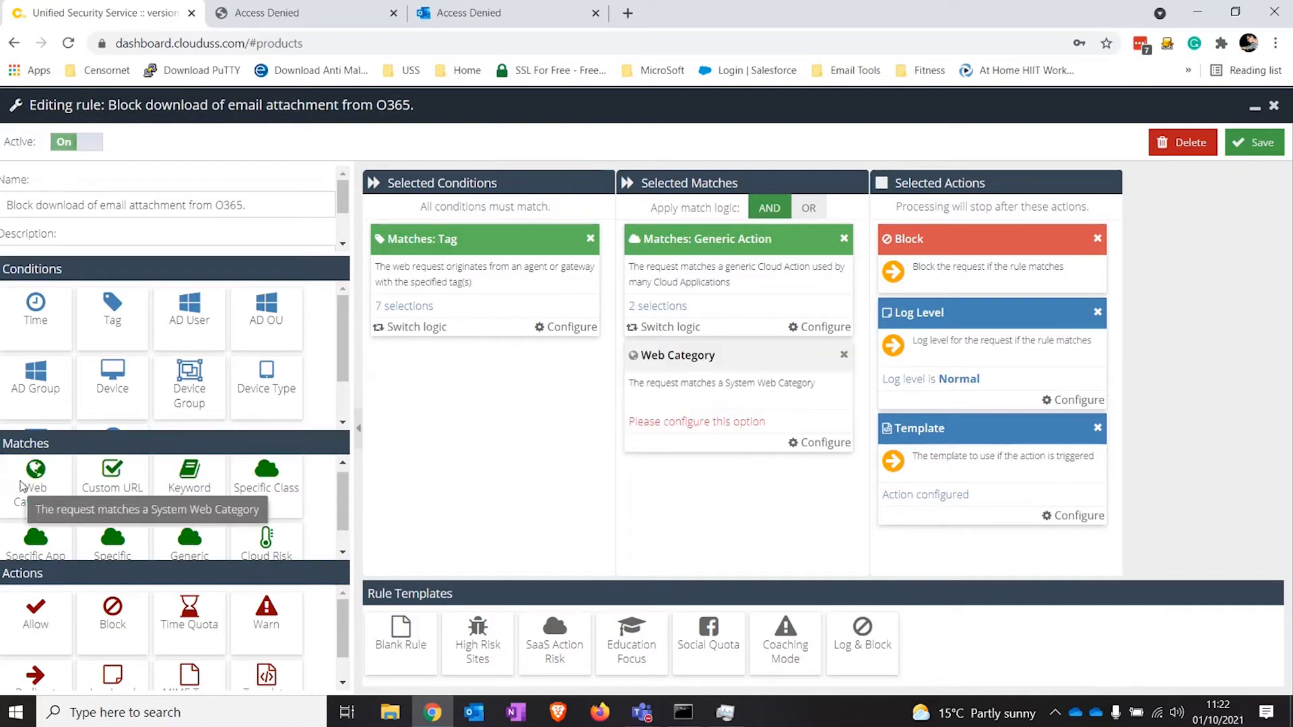
pyautogui.click(823, 445)
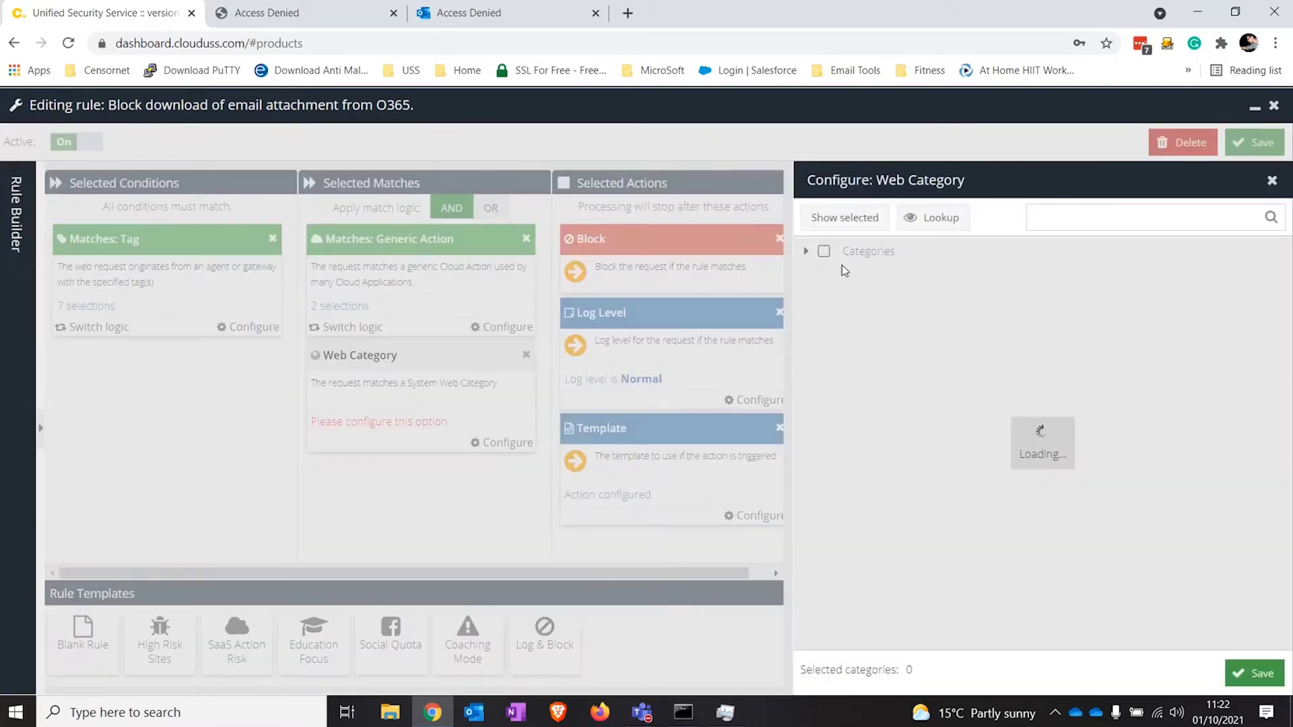
pyautogui.click(1059, 217)
pyautogui.write('web')
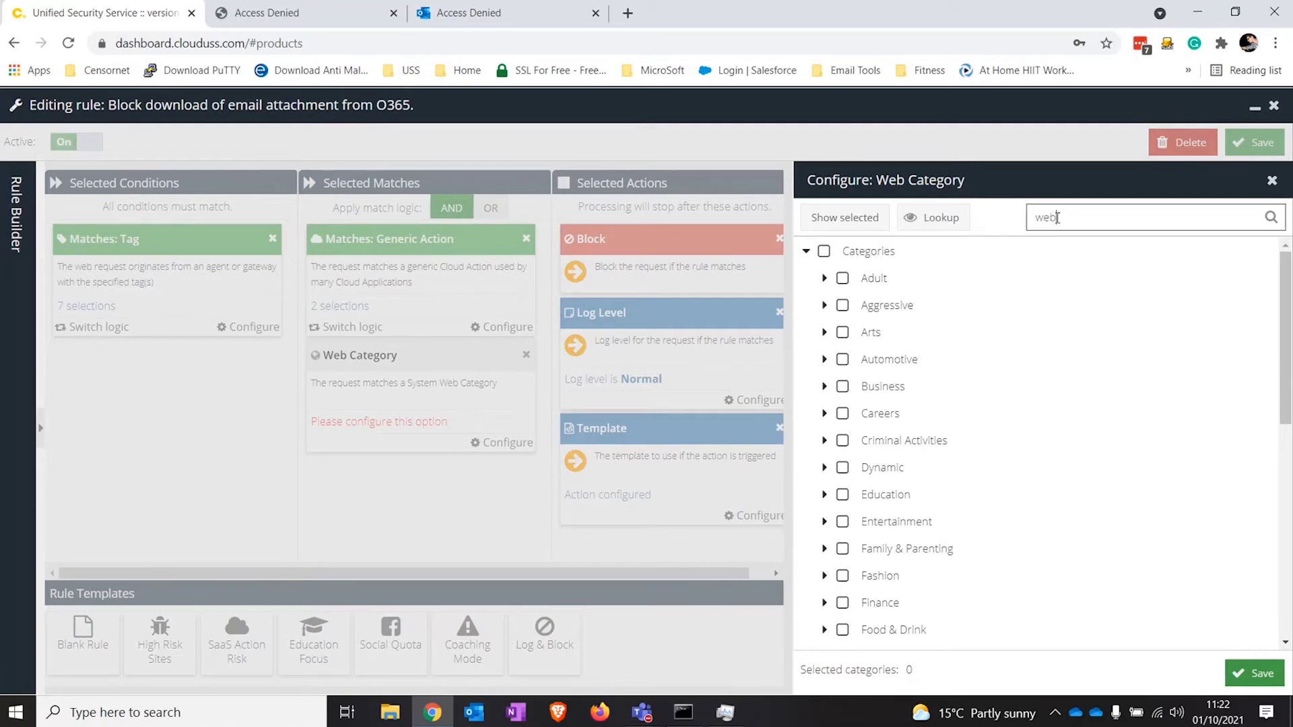
pyautogui.click(924, 310)
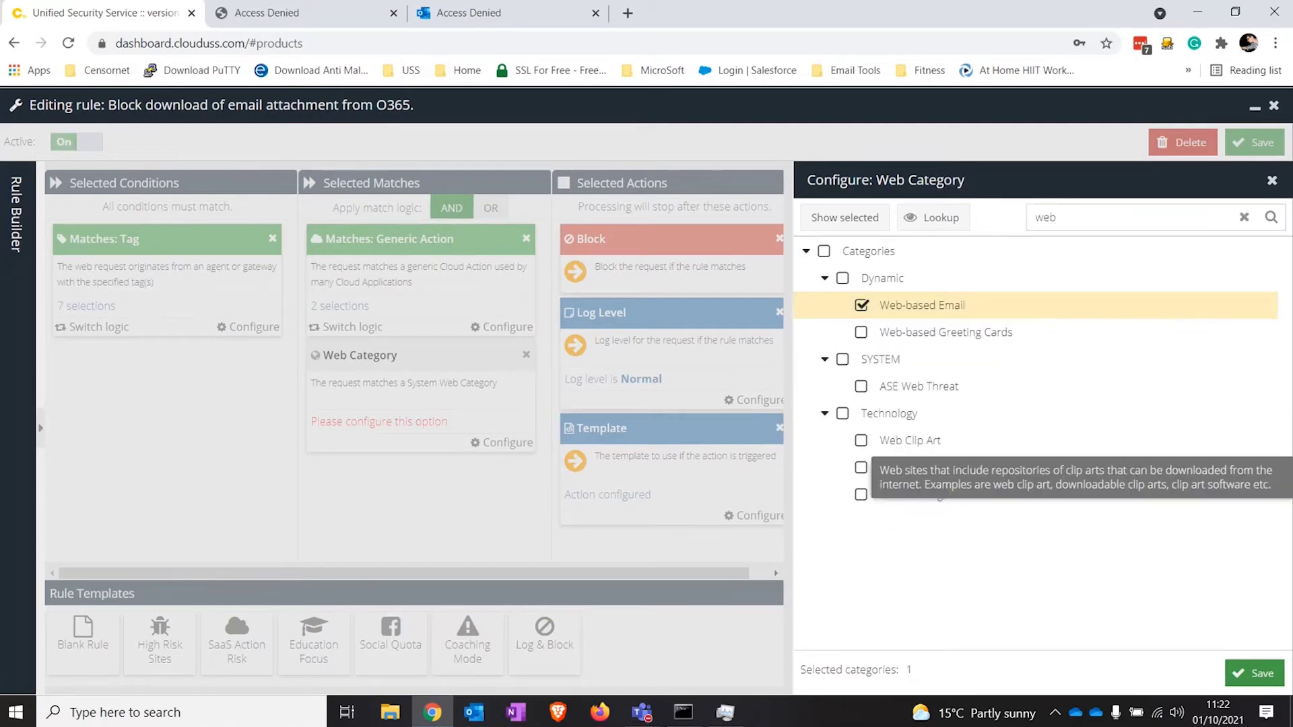
pyautogui.click(1254, 668)
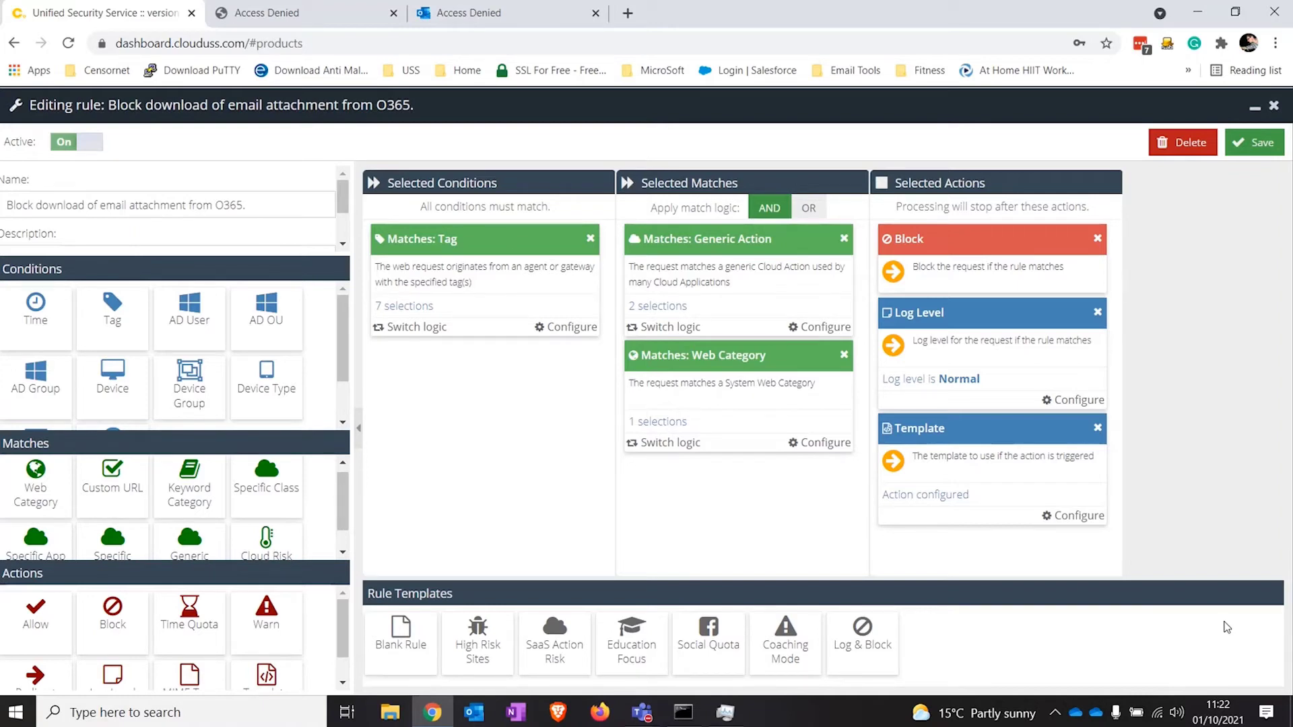
# Step: Remove the Generic Action and Web Category matches from the rule
pyautogui.click(844, 239)
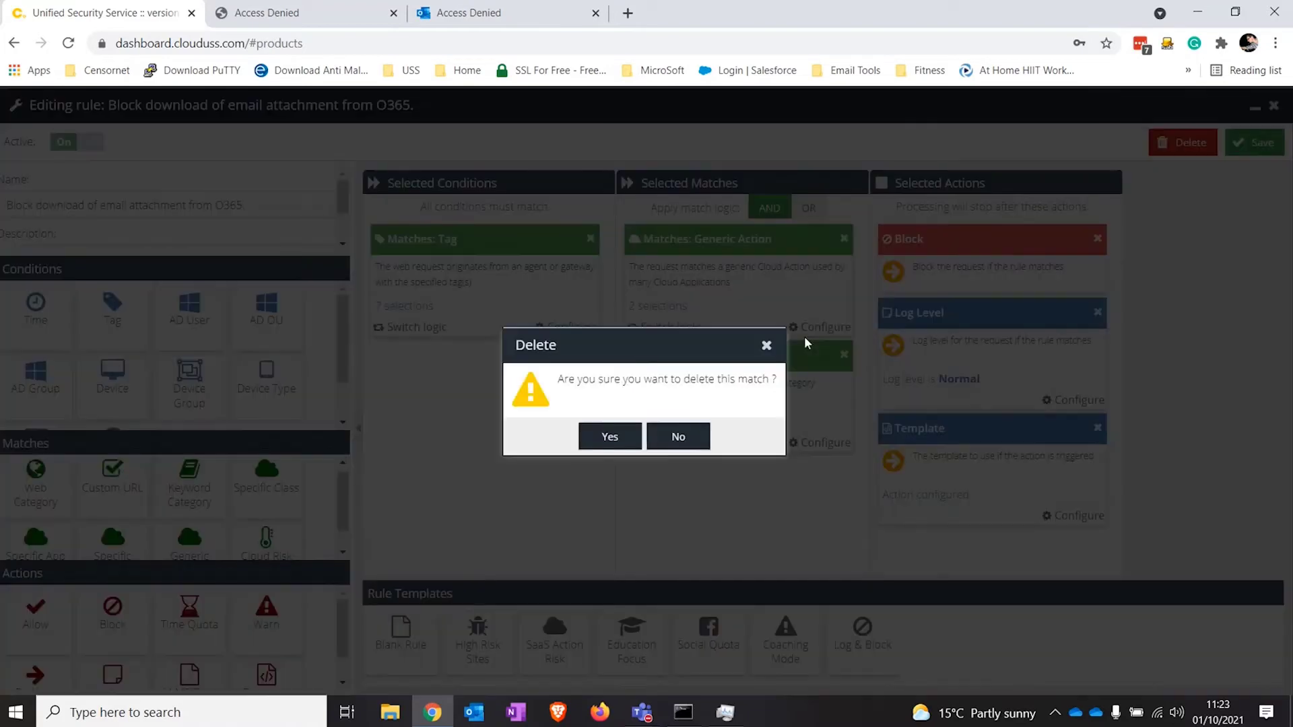
pyautogui.click(623, 438)
pyautogui.click(844, 239)
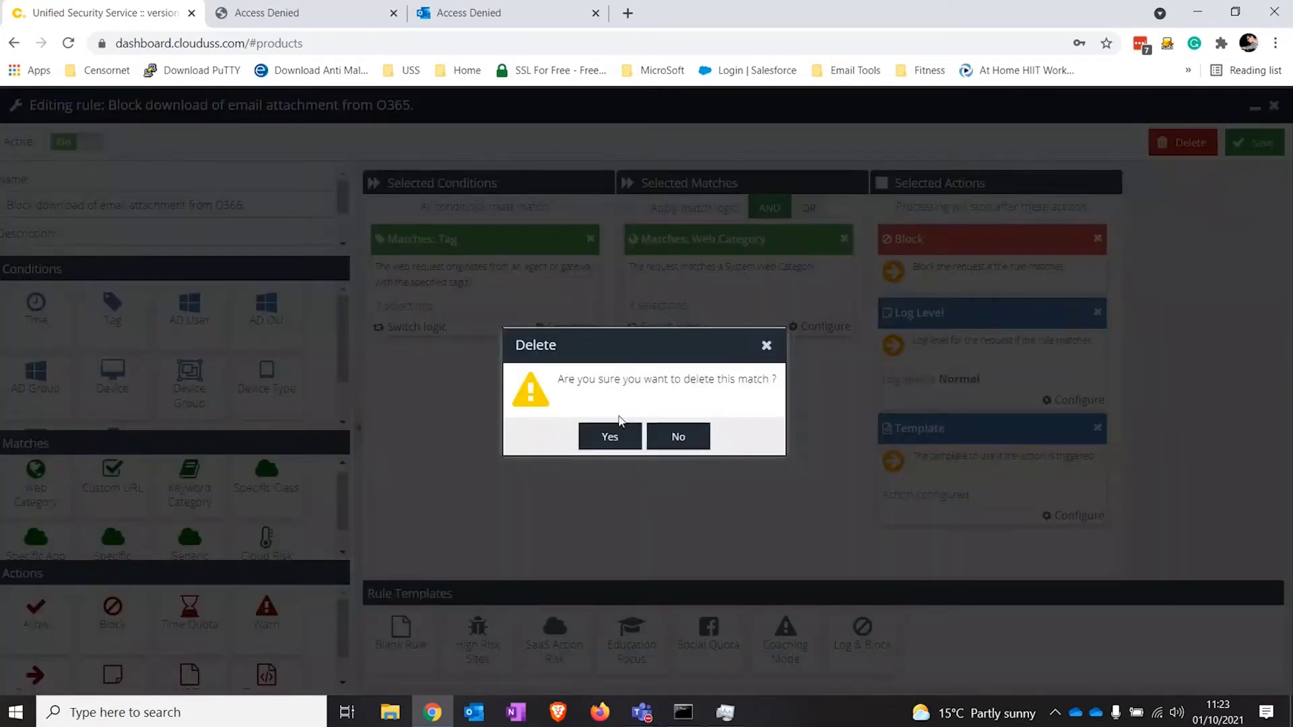
pyautogui.click(616, 437)
# Step: Add a Cloud Risk Level match set to High, then close the rule editor
pyautogui.doubleClick(266, 539)
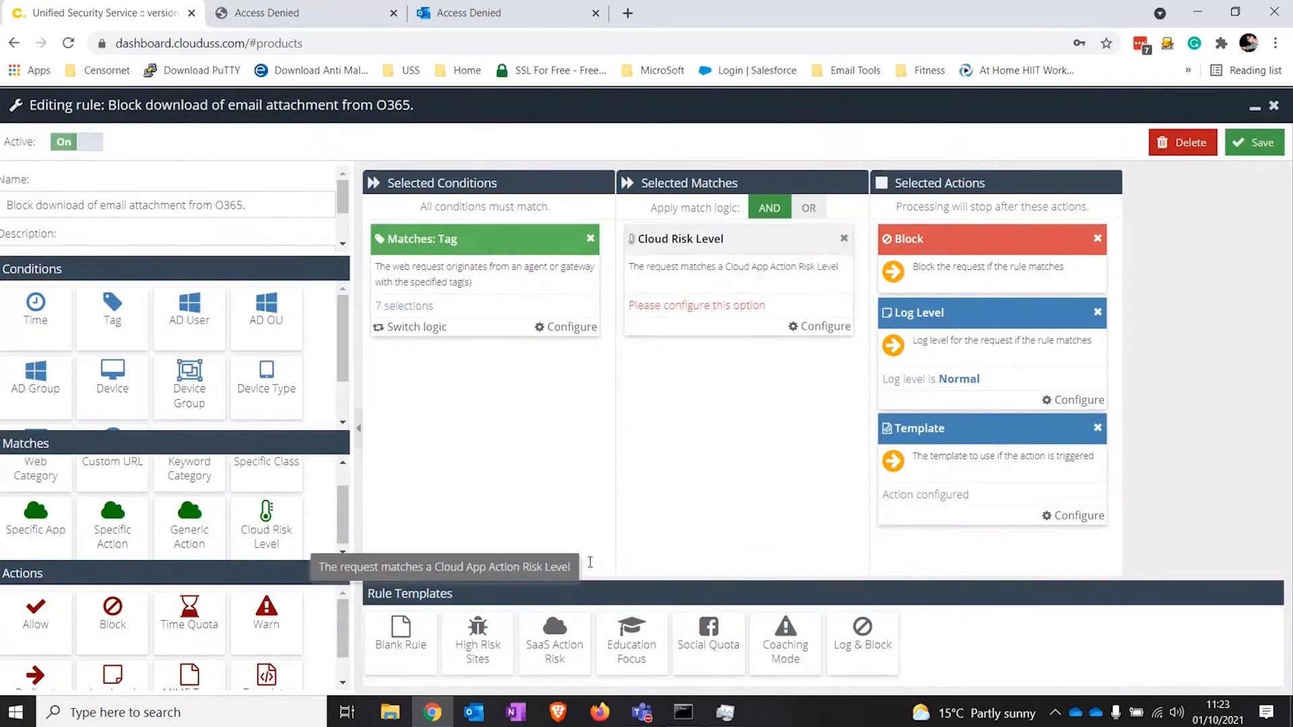
pyautogui.click(841, 328)
pyautogui.click(869, 244)
pyautogui.click(823, 327)
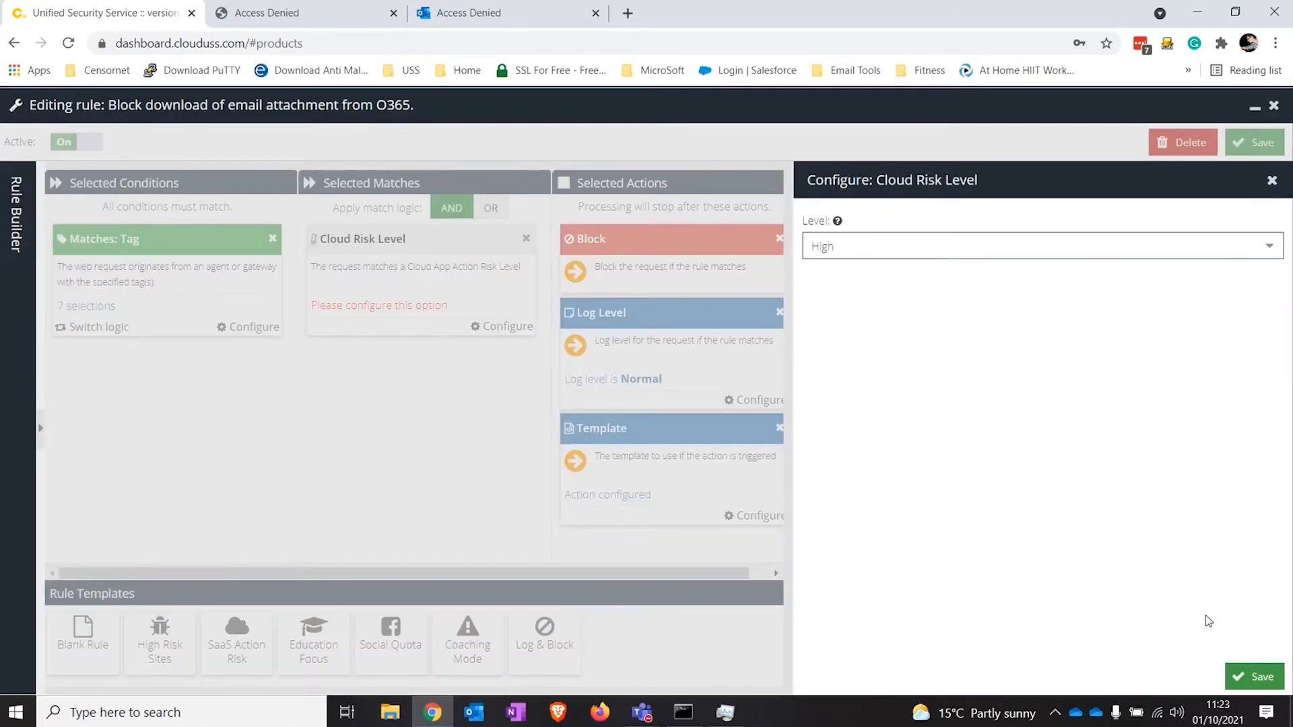
pyautogui.click(1242, 677)
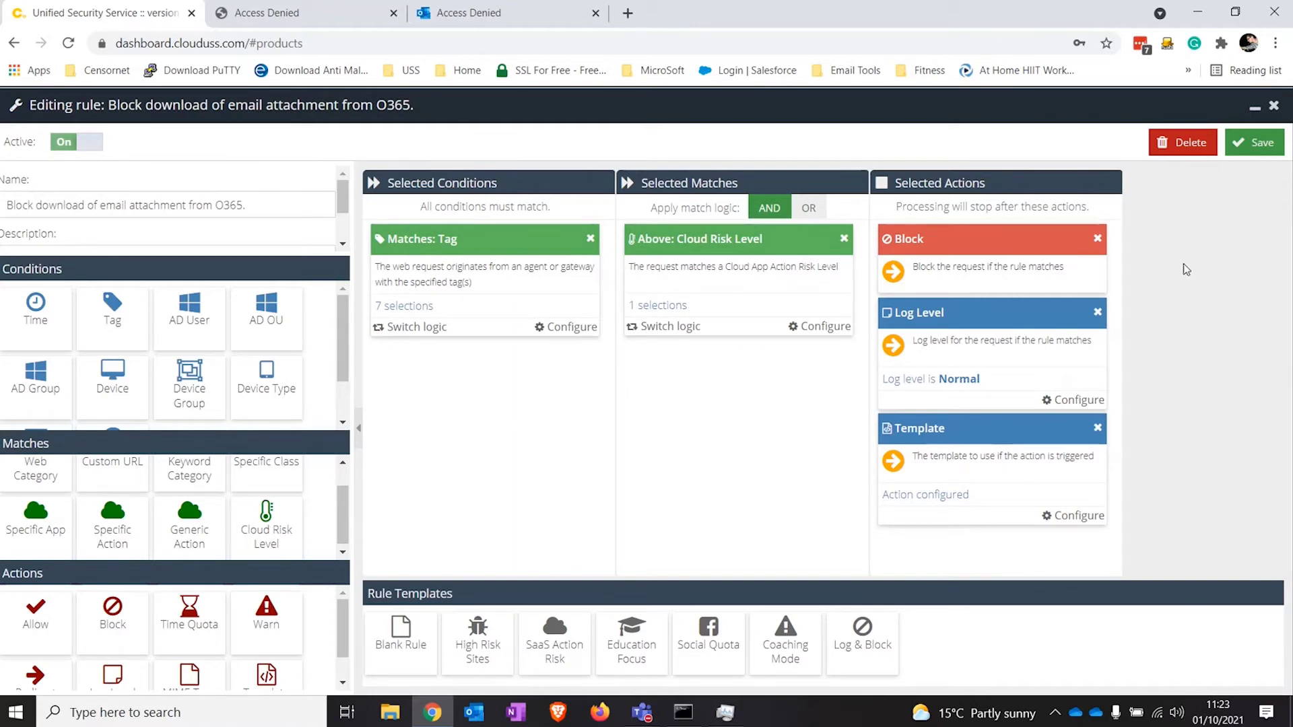
pyautogui.click(1267, 107)
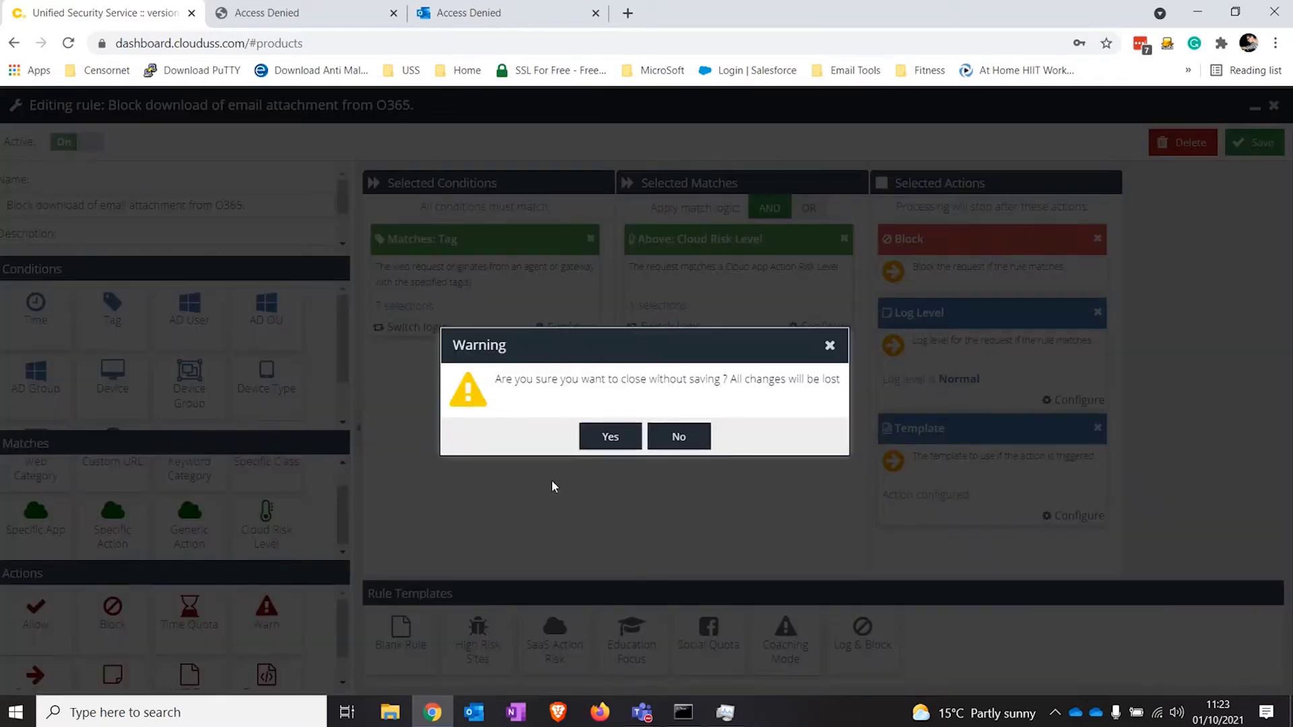
# Step: Discard the unsaved rule changes and collapse the Web Security product section
pyautogui.click(608, 436)
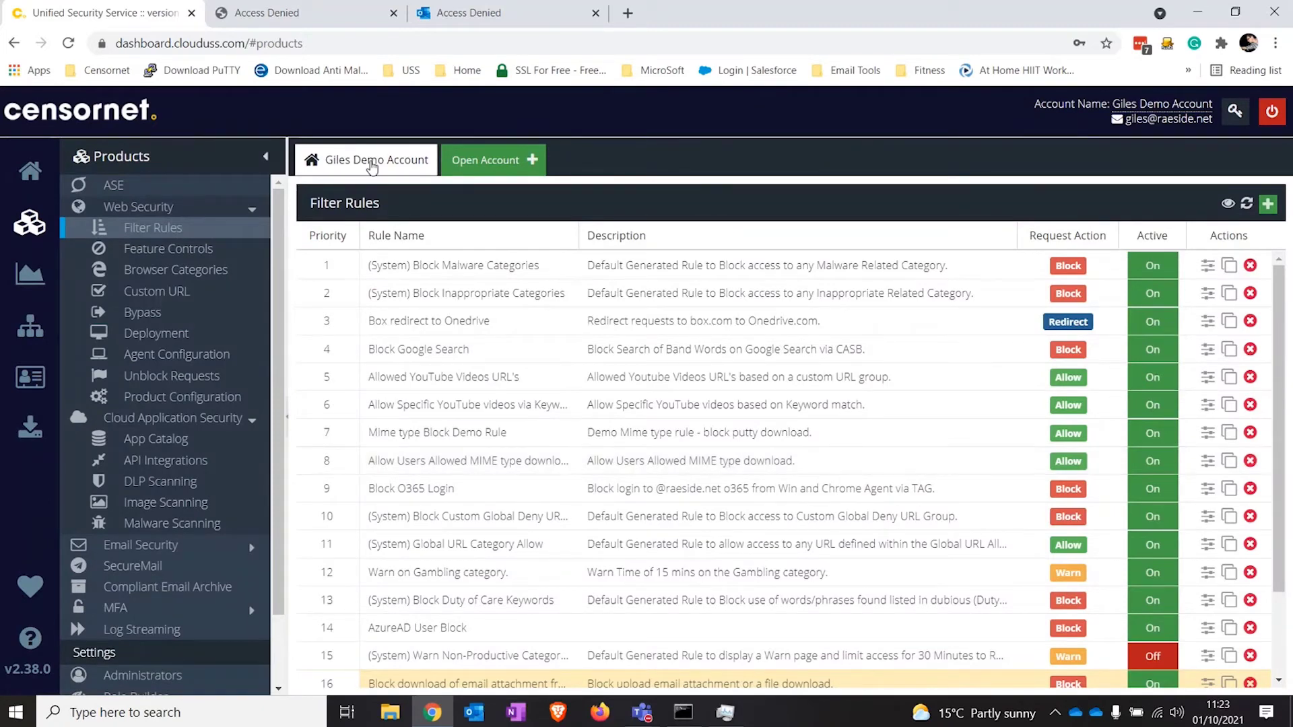
pyautogui.click(248, 208)
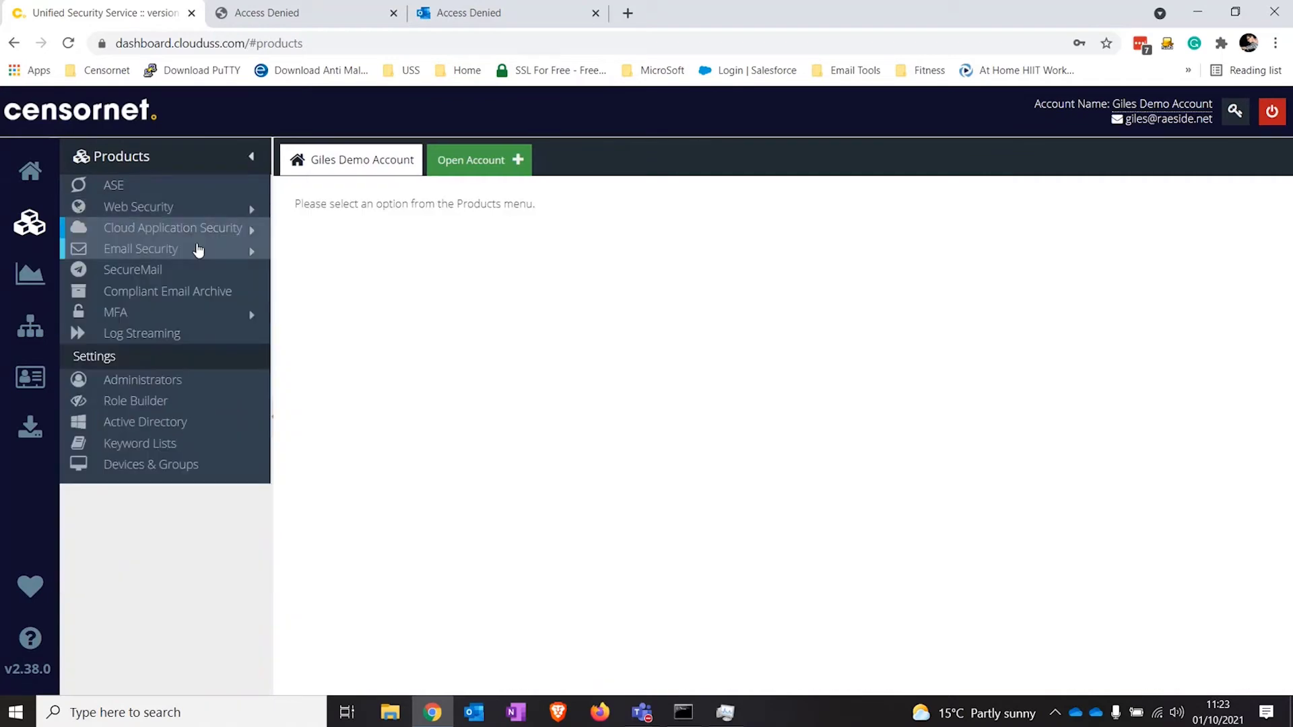
# Step: Show Top Blocked Users for Last Week and drill into the top user's 588 blocks
pyautogui.click(30, 276)
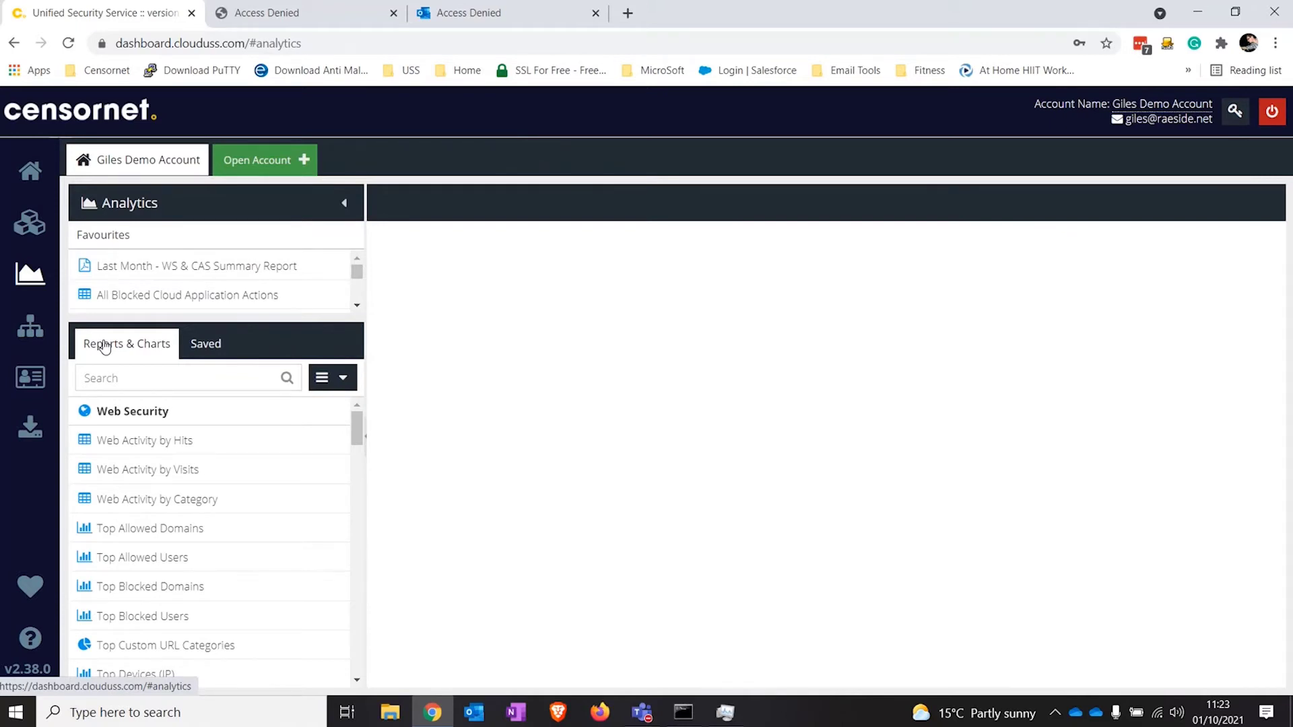
pyautogui.scroll(-1, 286, 564)
pyautogui.click(212, 533)
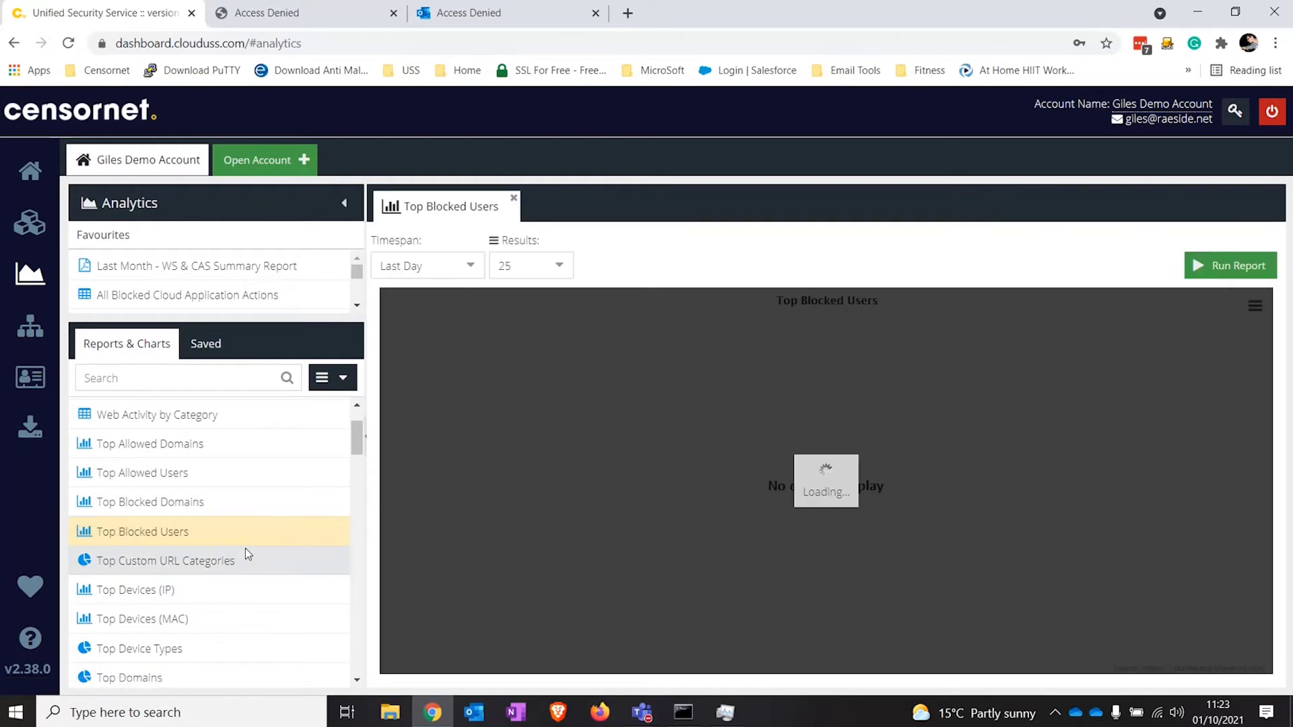
pyautogui.click(470, 267)
pyautogui.click(456, 357)
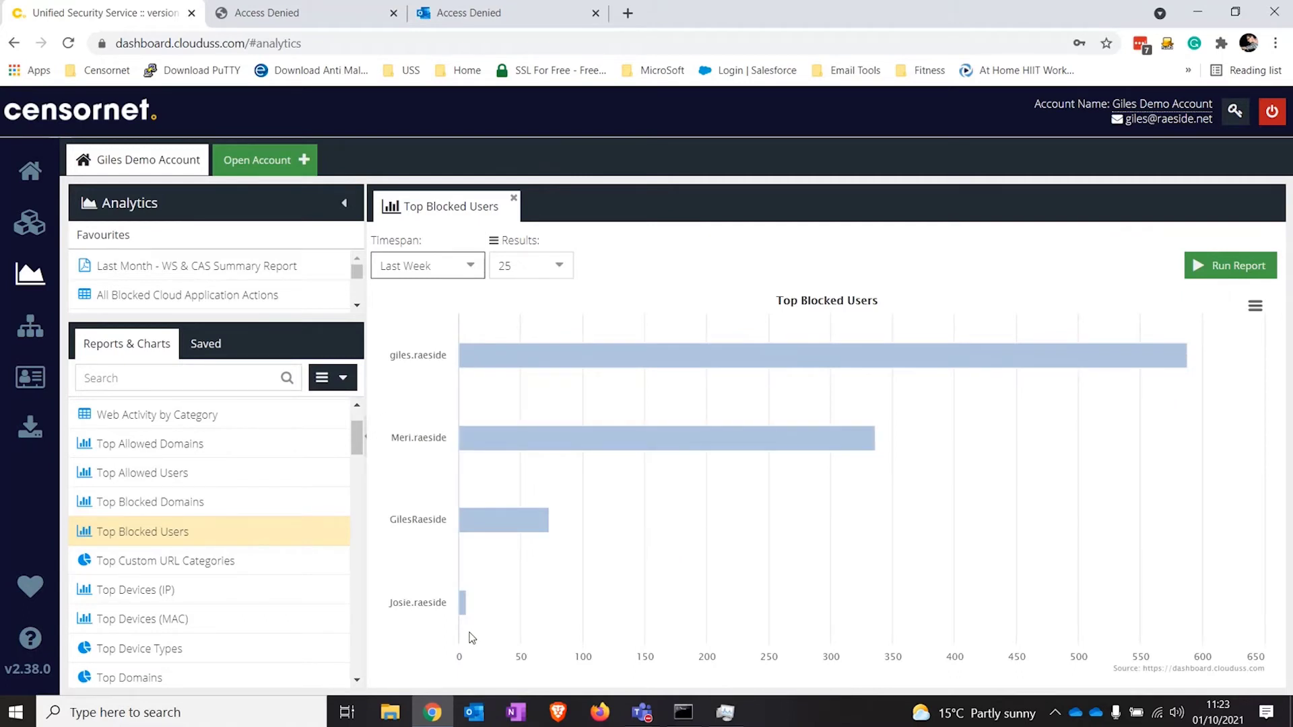
pyautogui.click(558, 355)
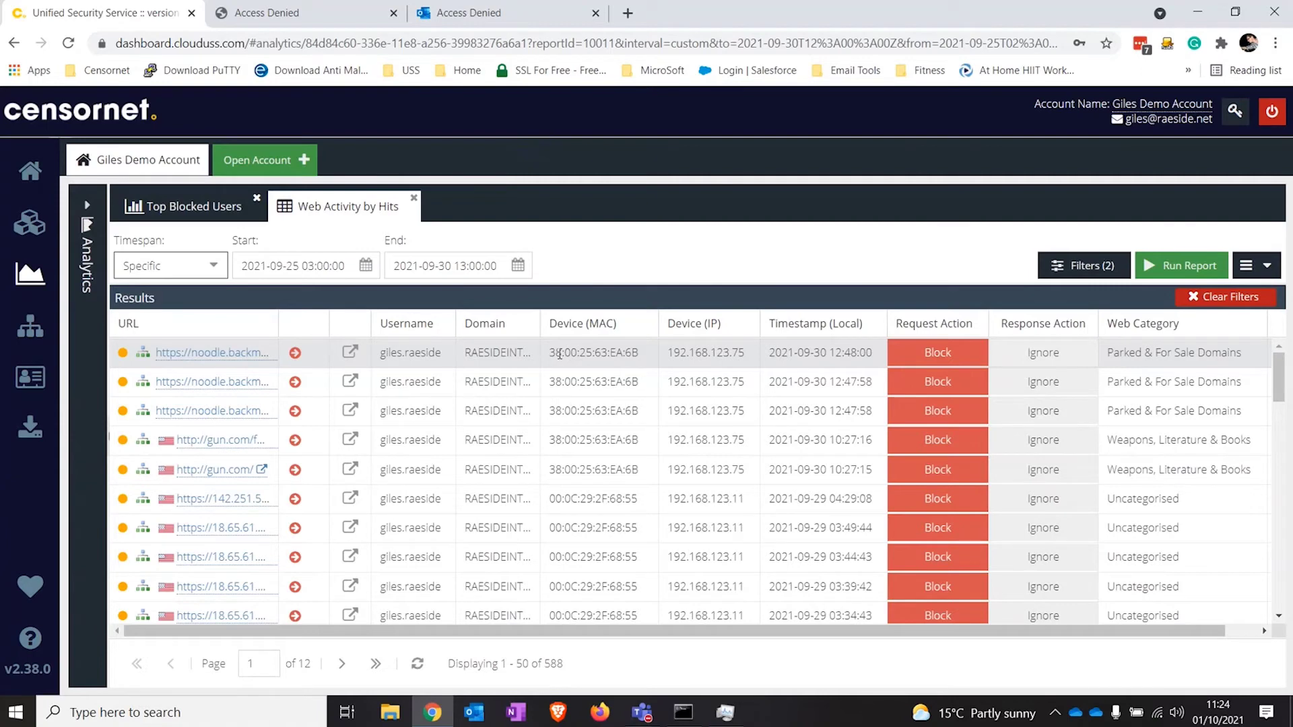
# Step: Inspect the gun.com request's connection and blocking-rule details, then clear the report filters
pyautogui.moveTo(824, 633); pyautogui.dragTo(859, 637)
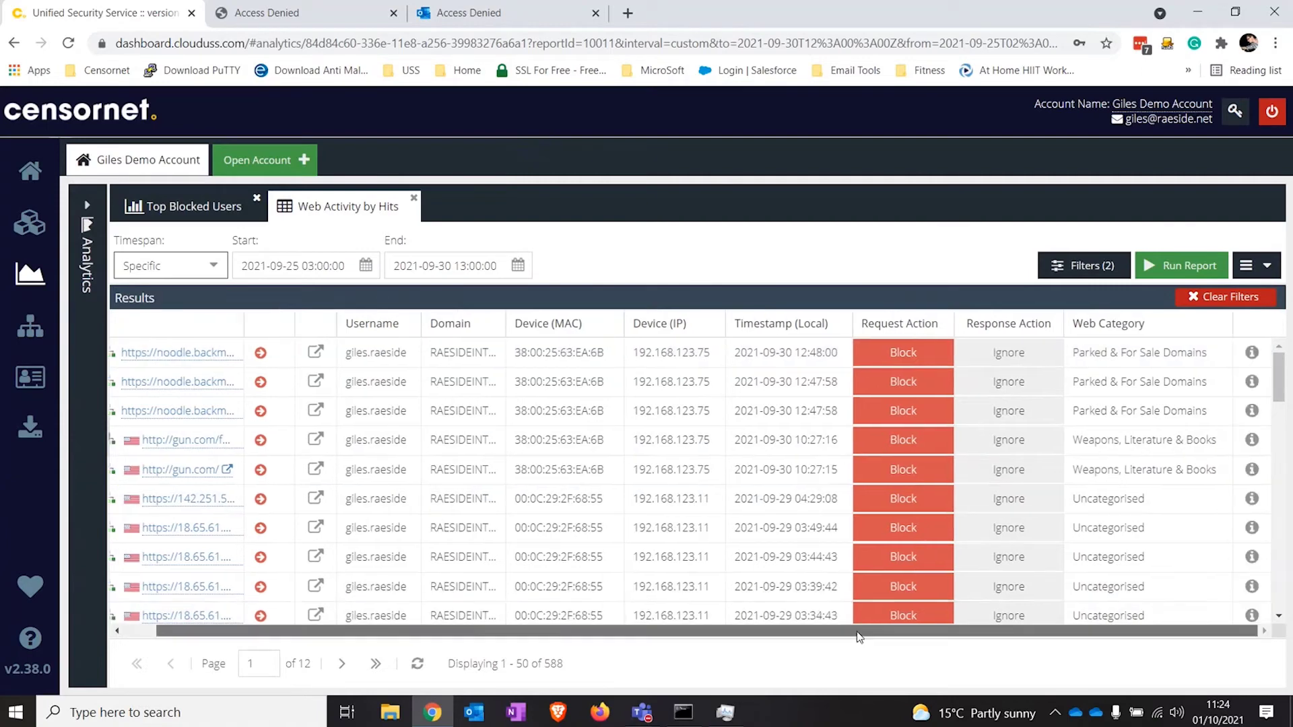
pyautogui.click(1252, 441)
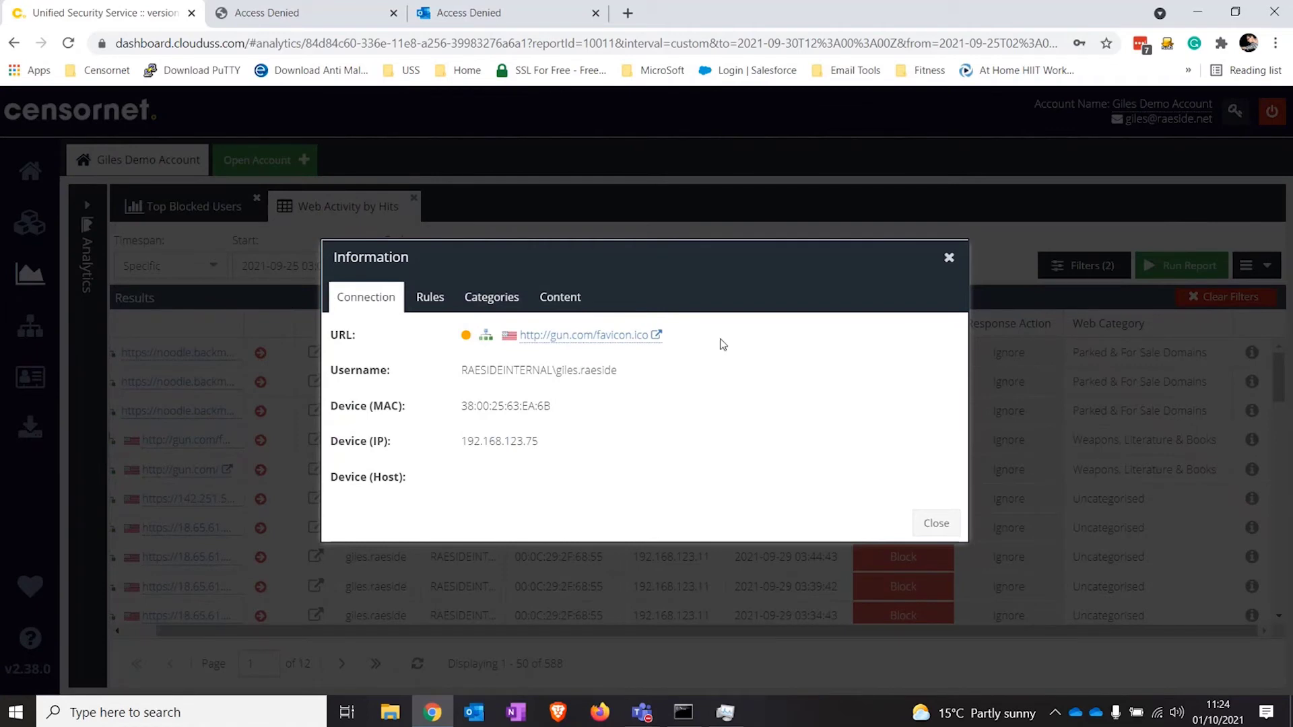
pyautogui.moveTo(670, 379); pyautogui.dragTo(421, 375)
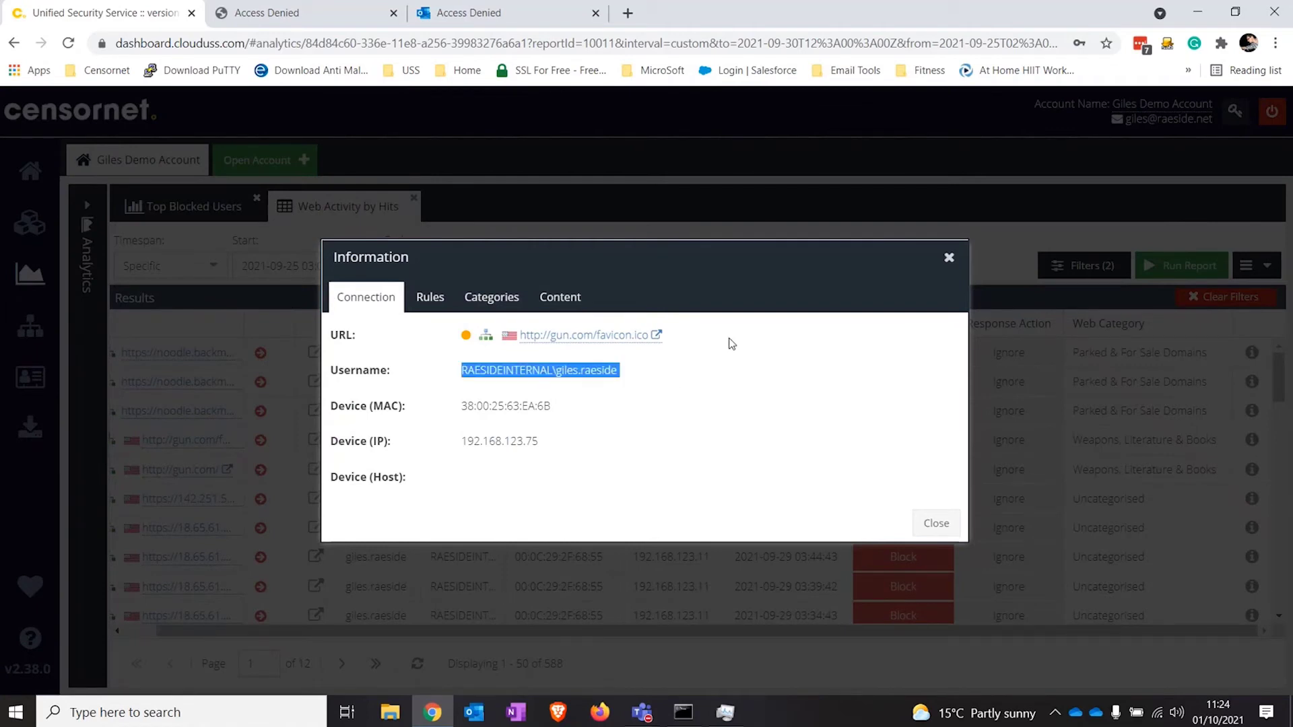
pyautogui.click(430, 297)
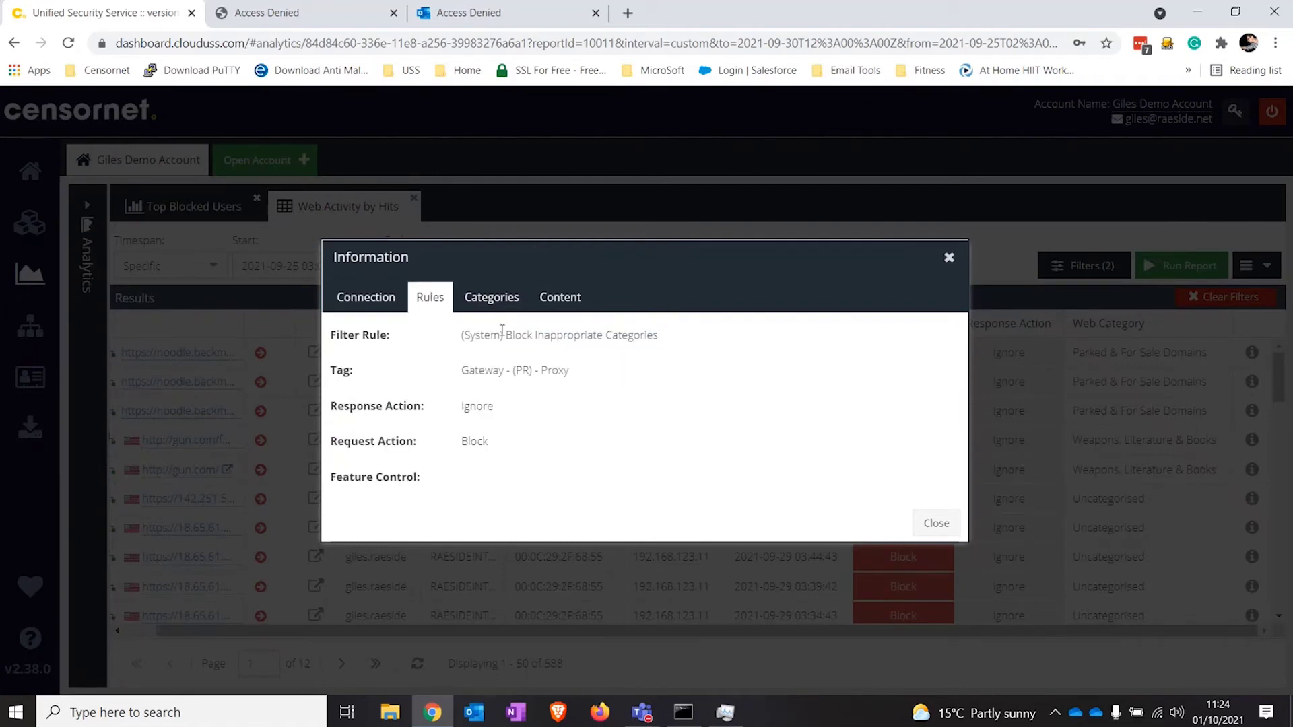
pyautogui.click(949, 258)
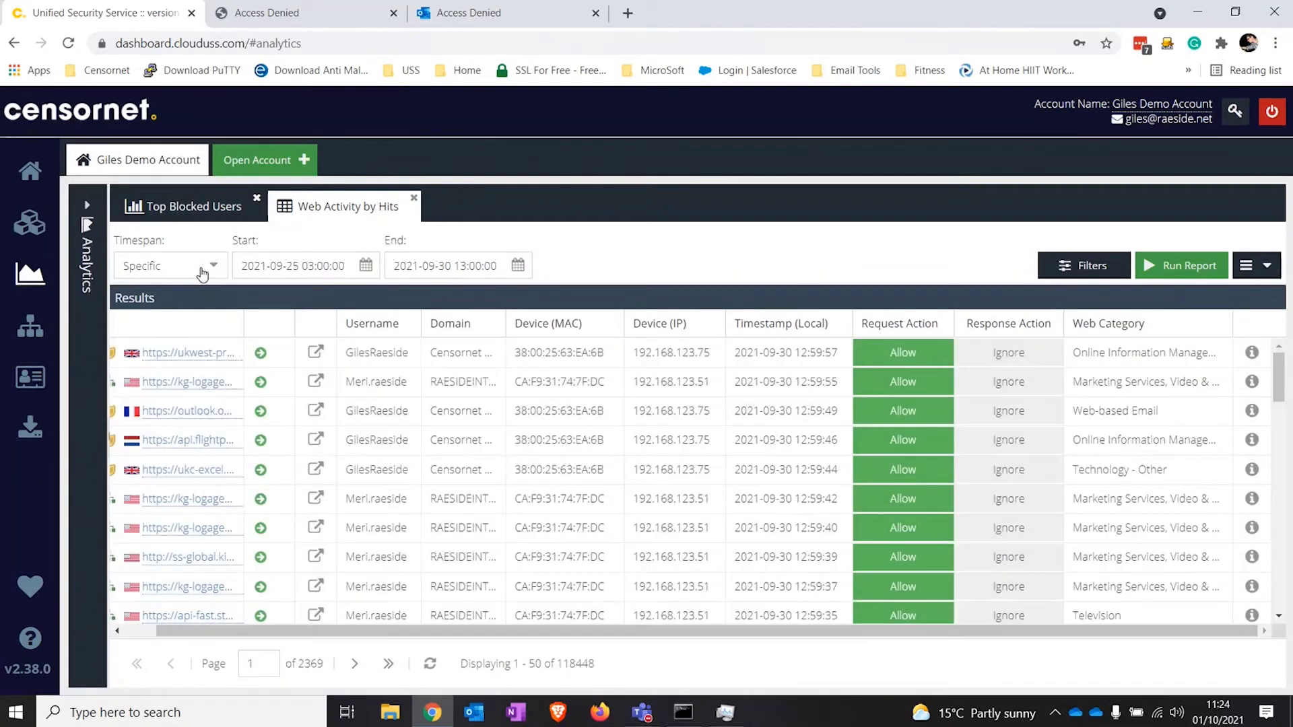
# Step: Run the Web Activity report for Last Day filtered to the Anti-Malware response module
pyautogui.click(202, 269)
pyautogui.click(144, 317)
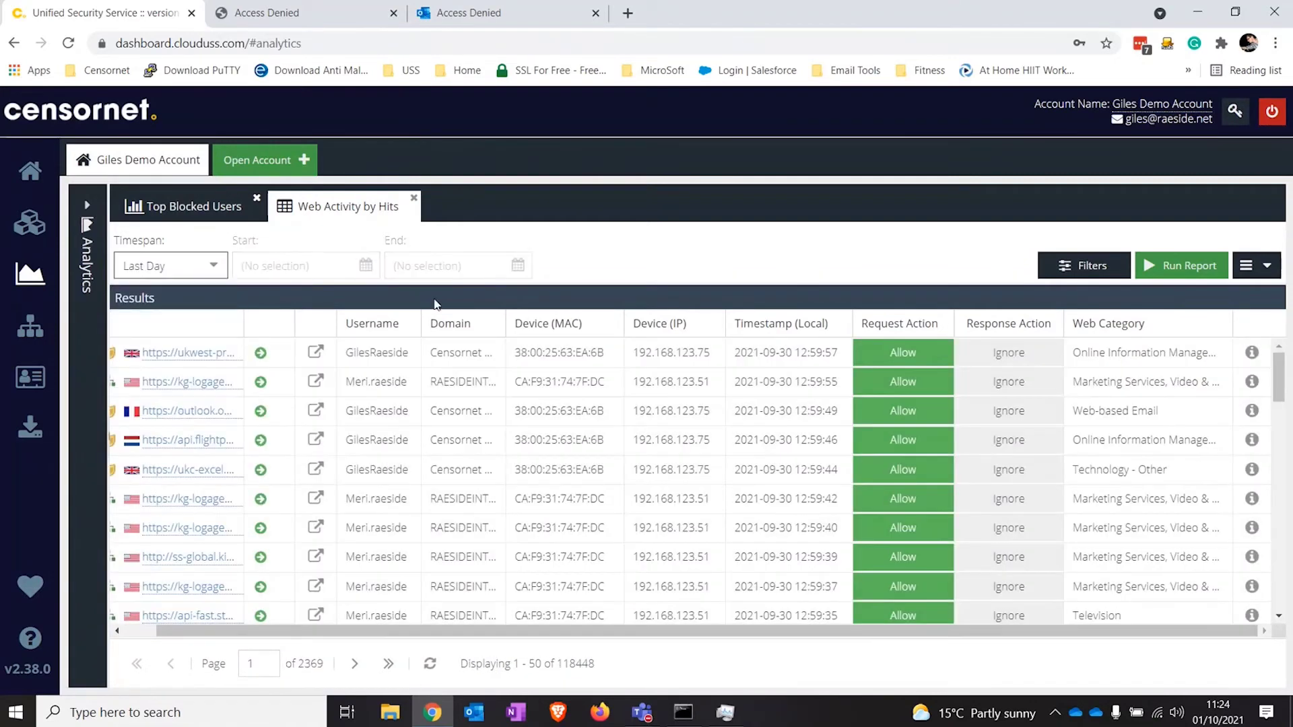
pyautogui.click(1084, 265)
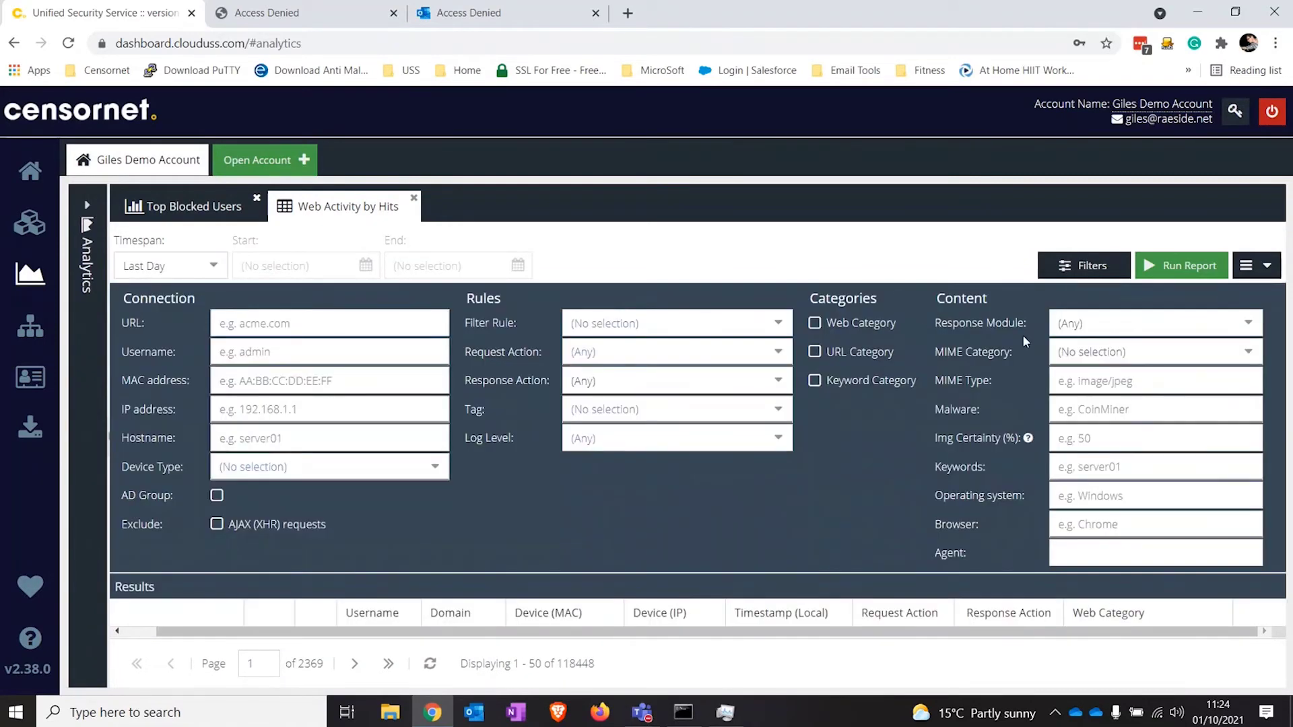
pyautogui.click(1105, 324)
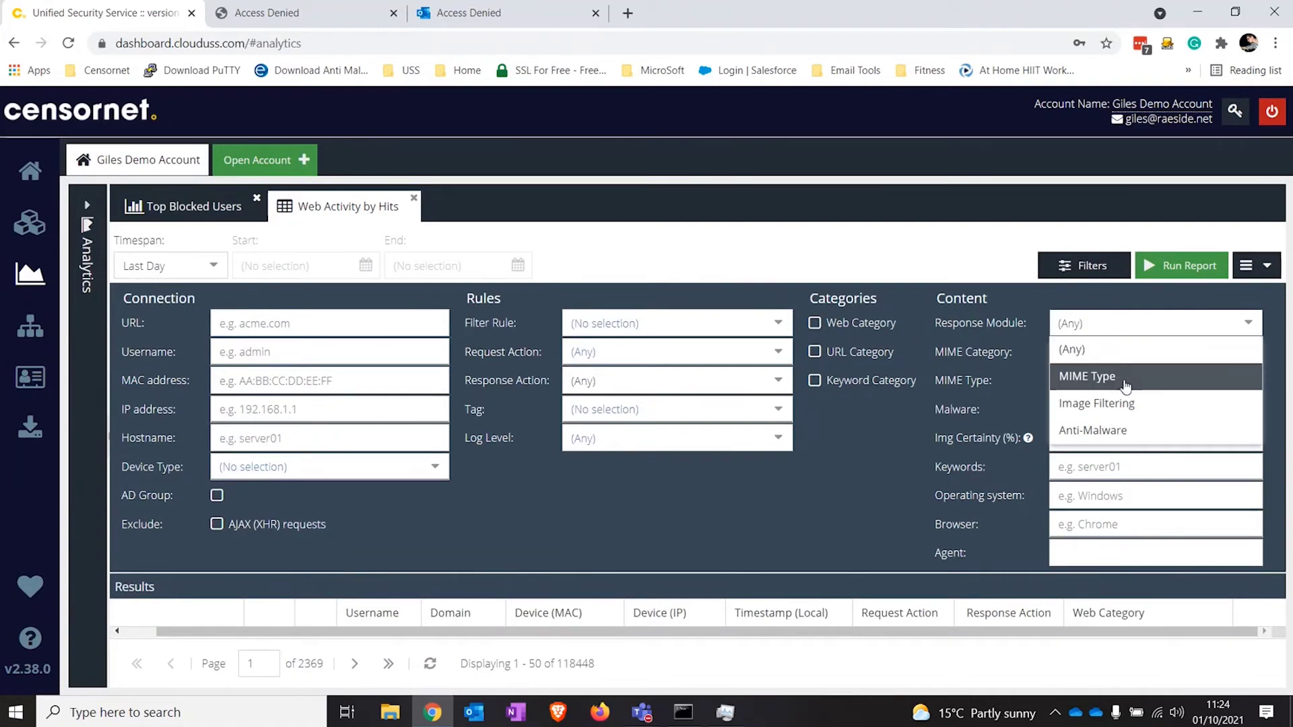
pyautogui.click(1141, 431)
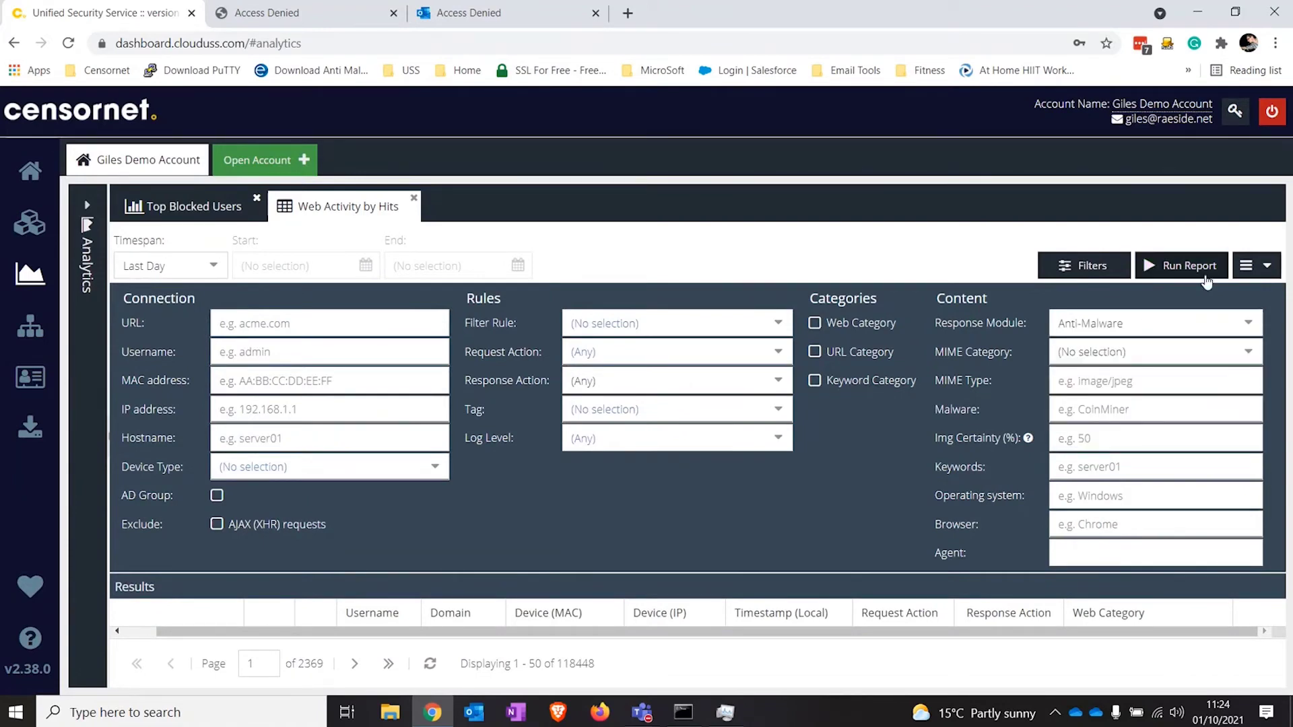
pyautogui.click(1205, 275)
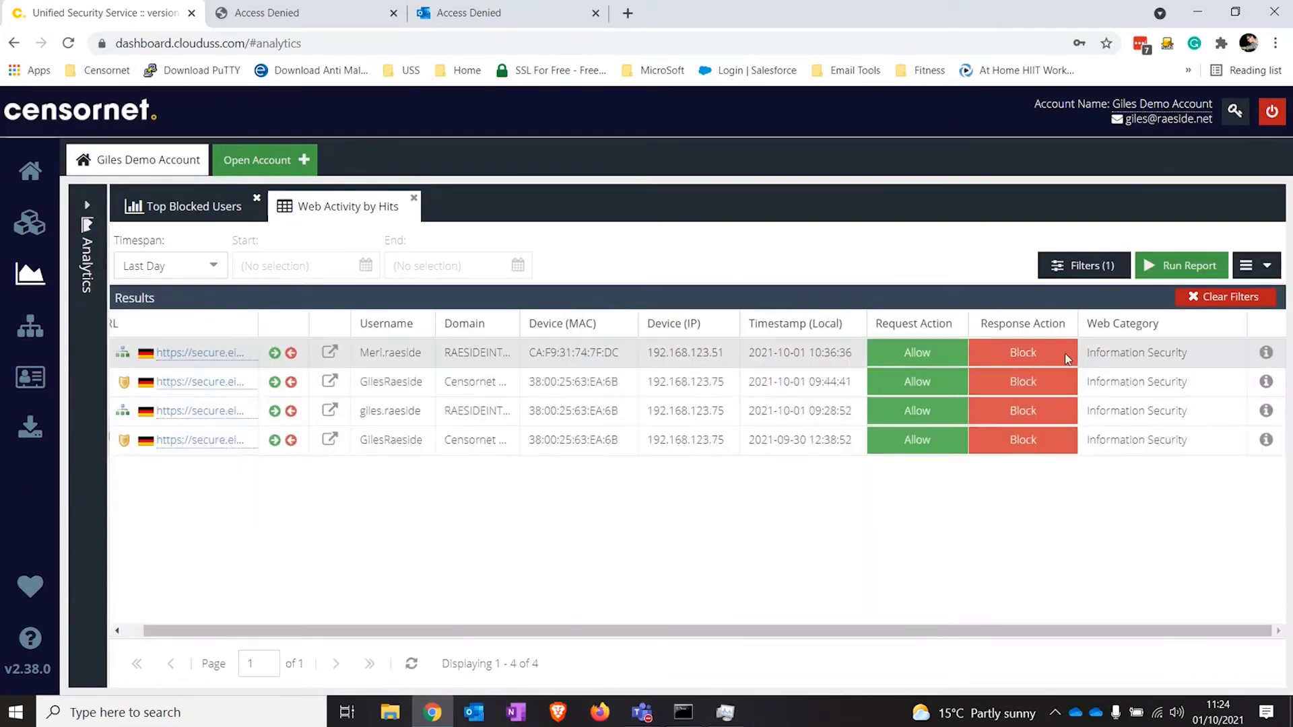
pyautogui.click(1266, 268)
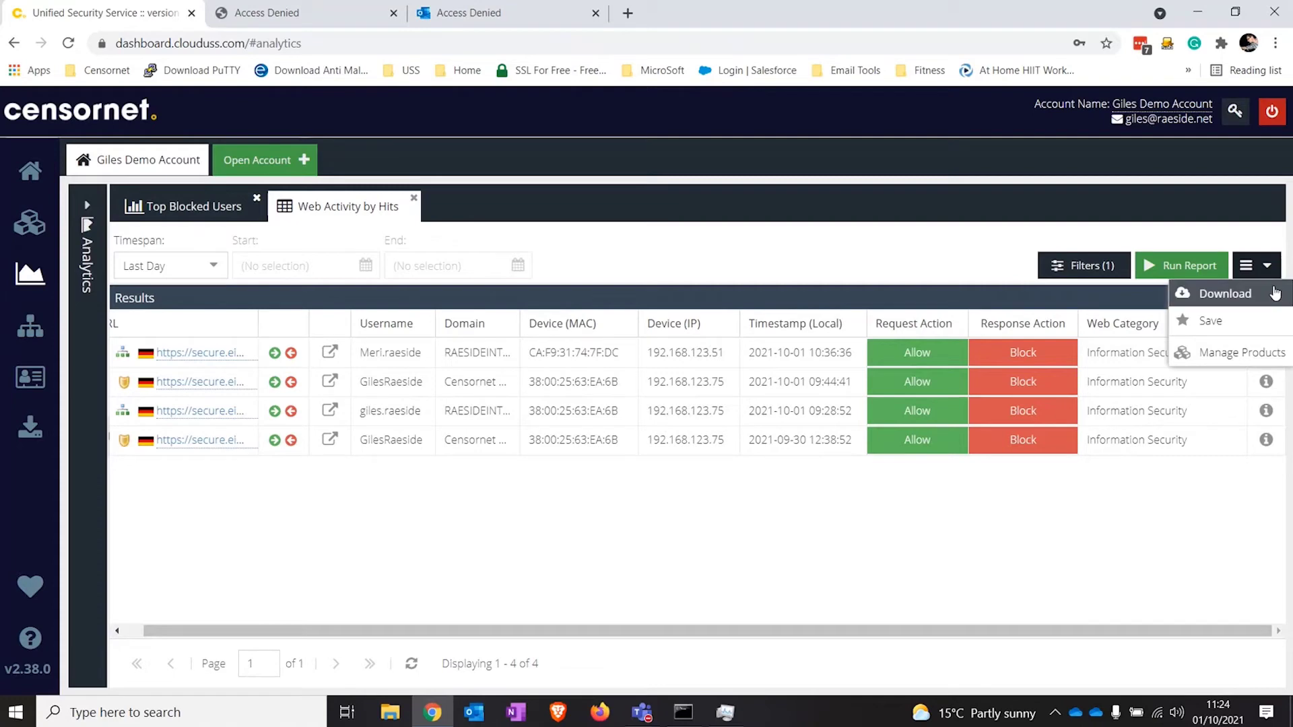
# Step: Save the filtered report as 'Demo av report' and find it in the Saved reports list
pyautogui.click(1205, 321)
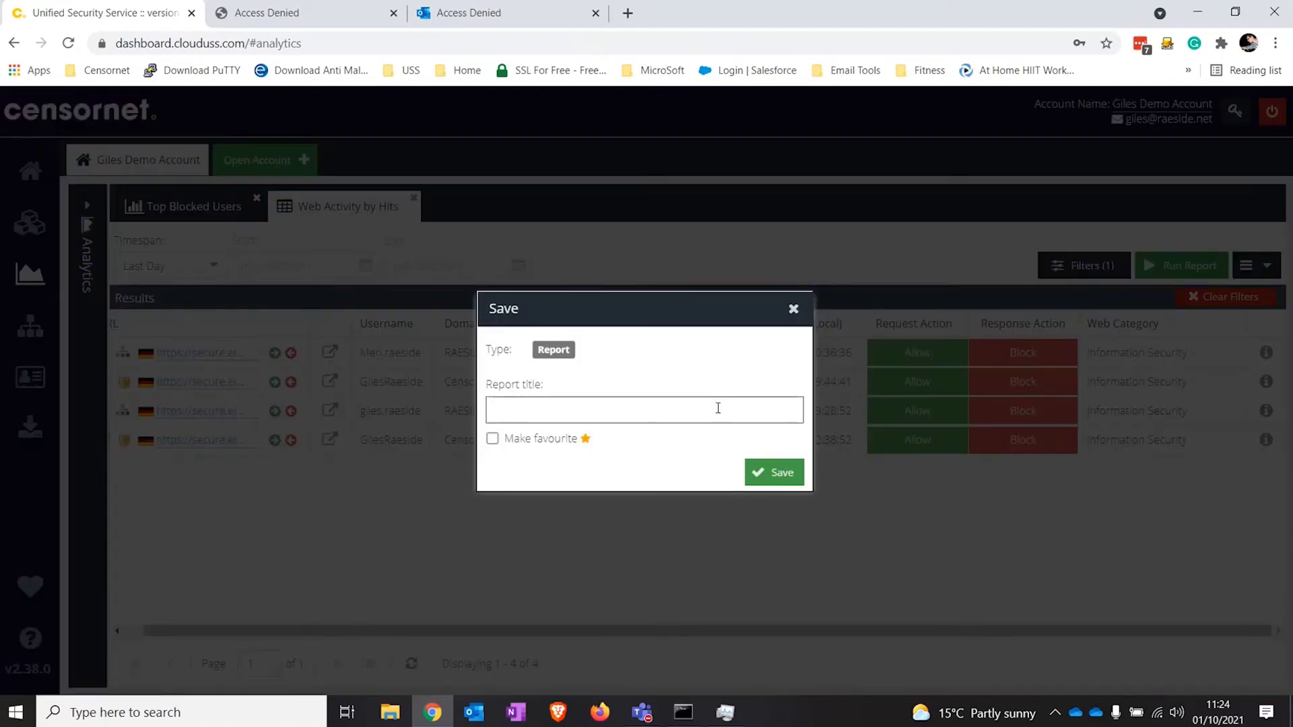
pyautogui.write('Demo av report')
pyautogui.click(774, 474)
pyautogui.click(87, 229)
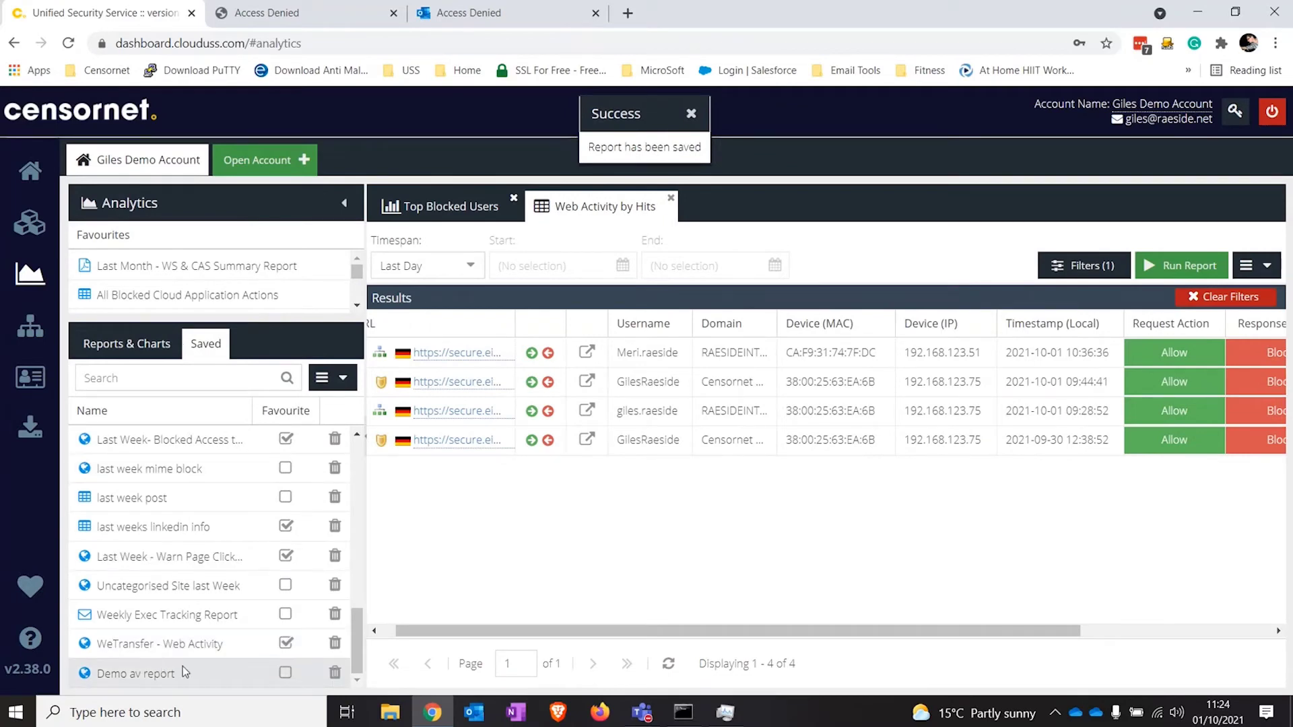
pyautogui.click(337, 378)
# Step: Start a new Daily report schedule for Demo av report in CSV format
pyautogui.click(350, 407)
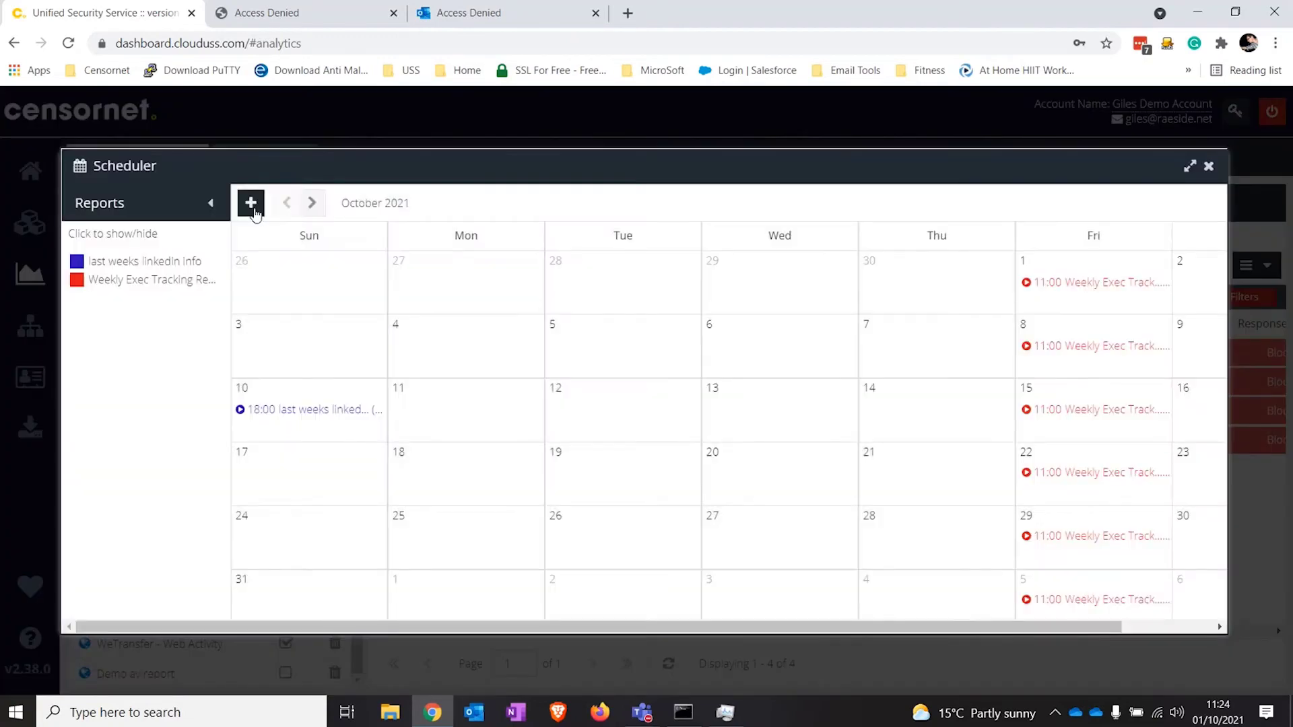
pyautogui.click(253, 210)
pyautogui.click(509, 276)
pyautogui.click(534, 340)
pyautogui.click(539, 311)
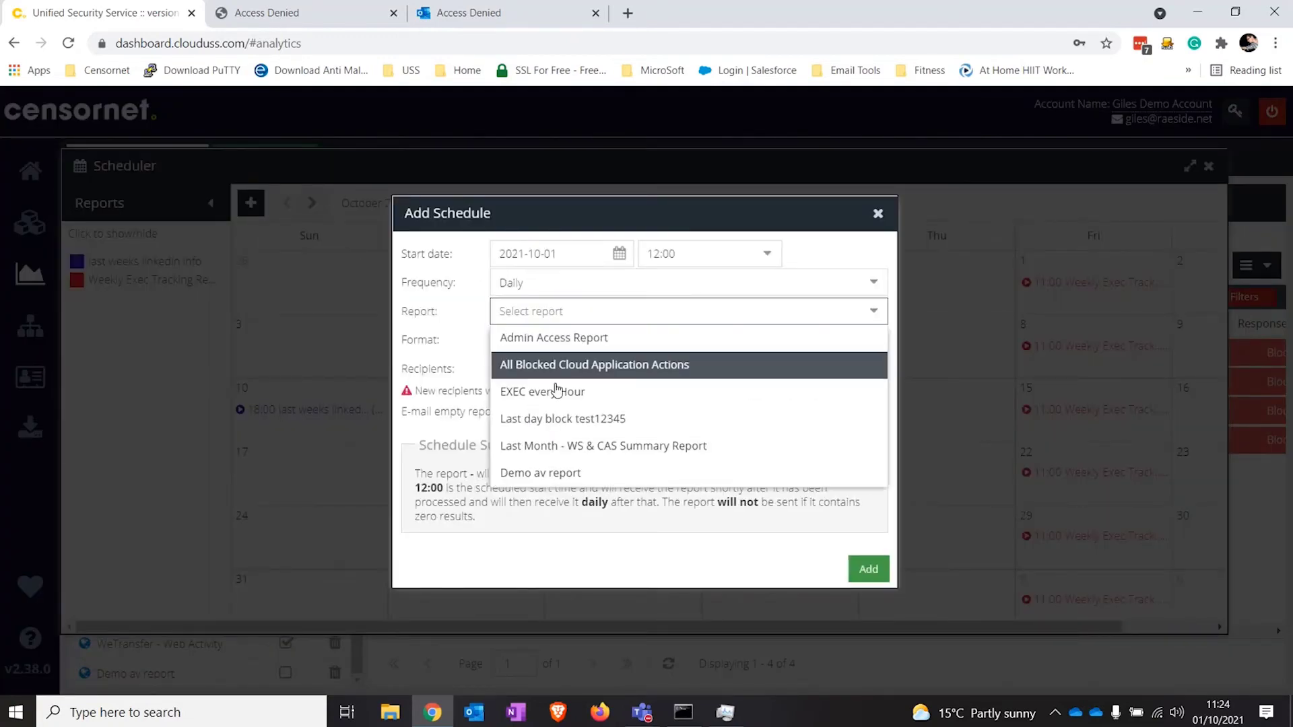
pyautogui.click(572, 471)
pyautogui.click(587, 340)
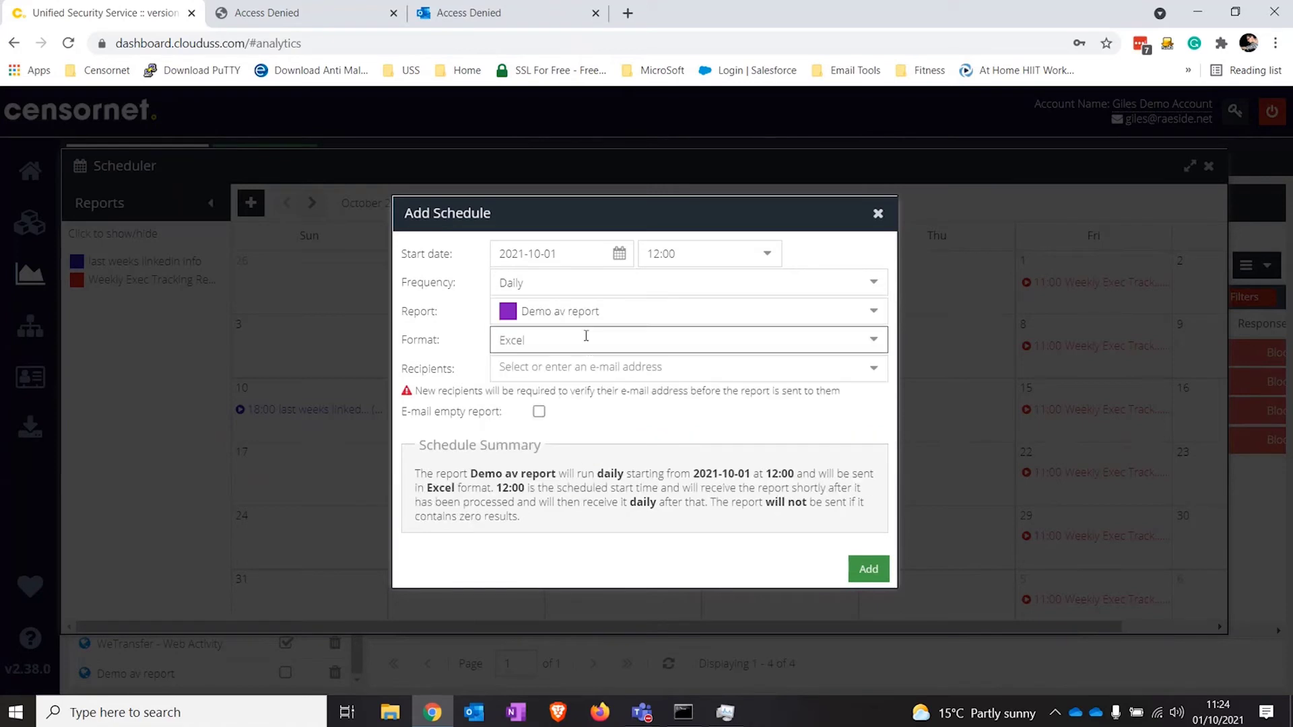
pyautogui.click(583, 367)
# Step: Add three recipient addresses, create the schedule, and close the Scheduler window
pyautogui.click(583, 365)
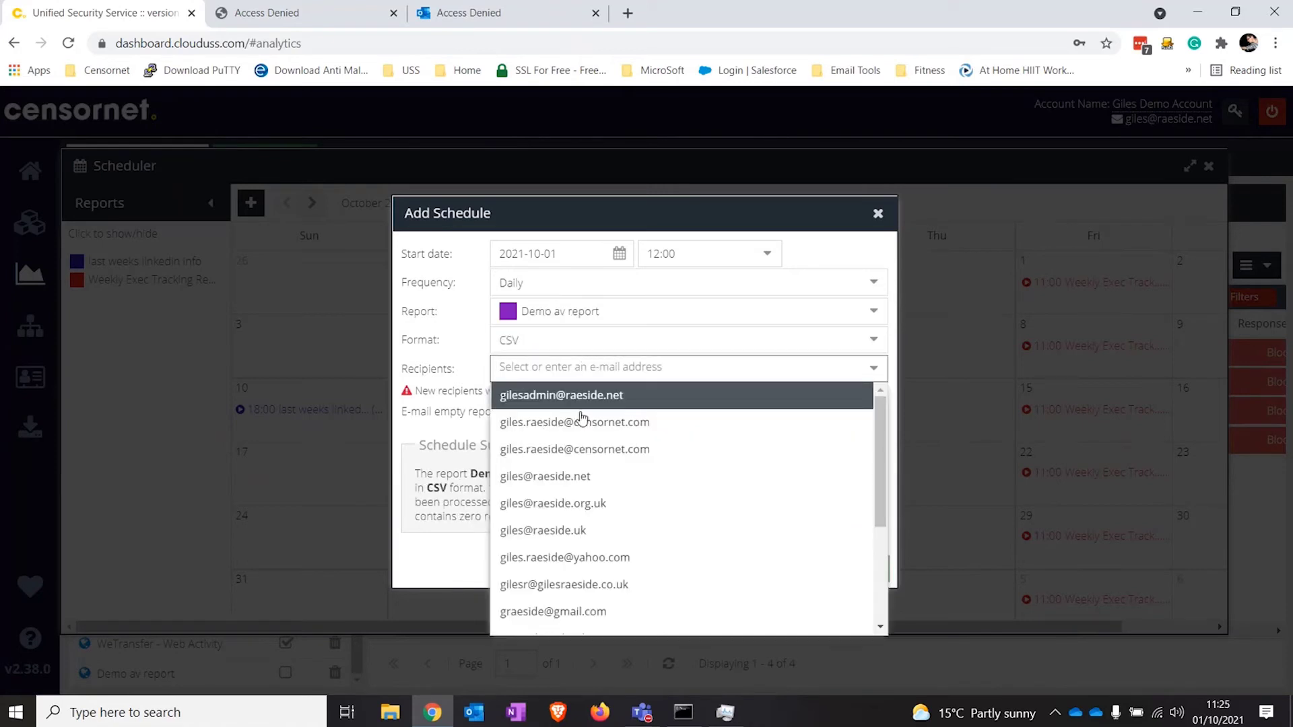
pyautogui.click(573, 470)
pyautogui.click(681, 373)
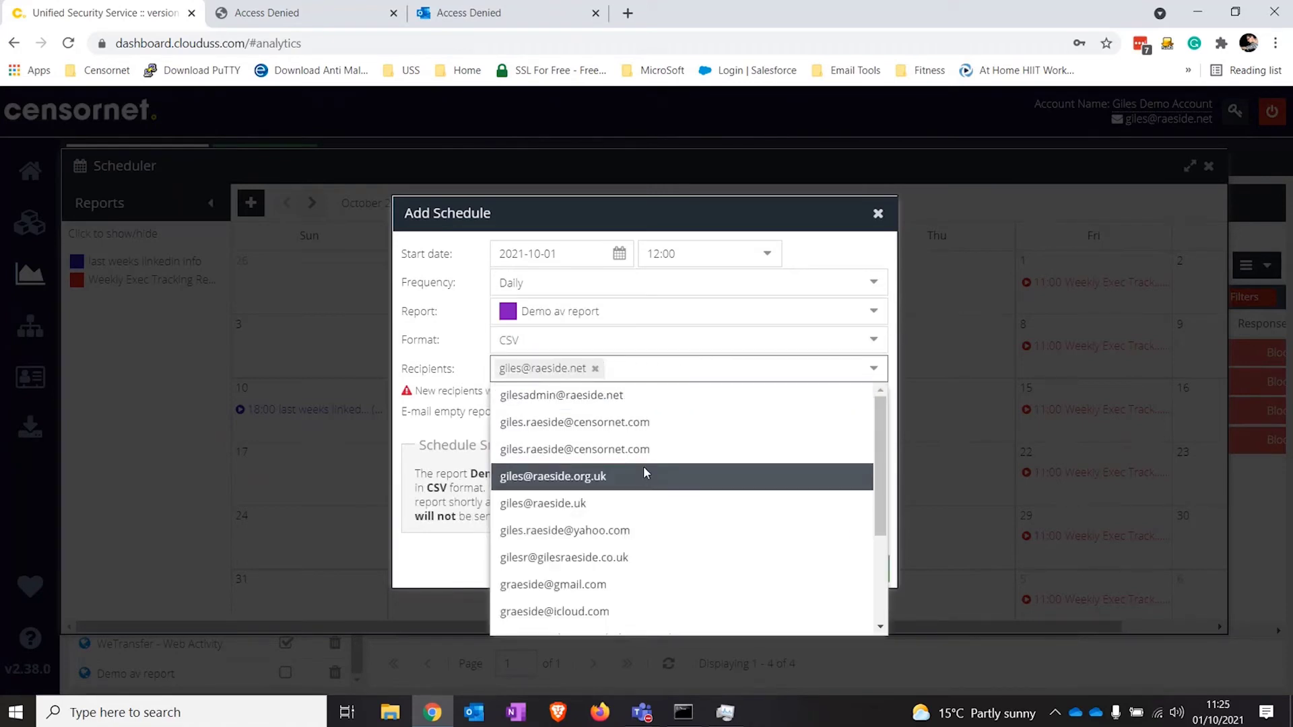
pyautogui.click(643, 471)
pyautogui.click(741, 389)
pyautogui.click(660, 500)
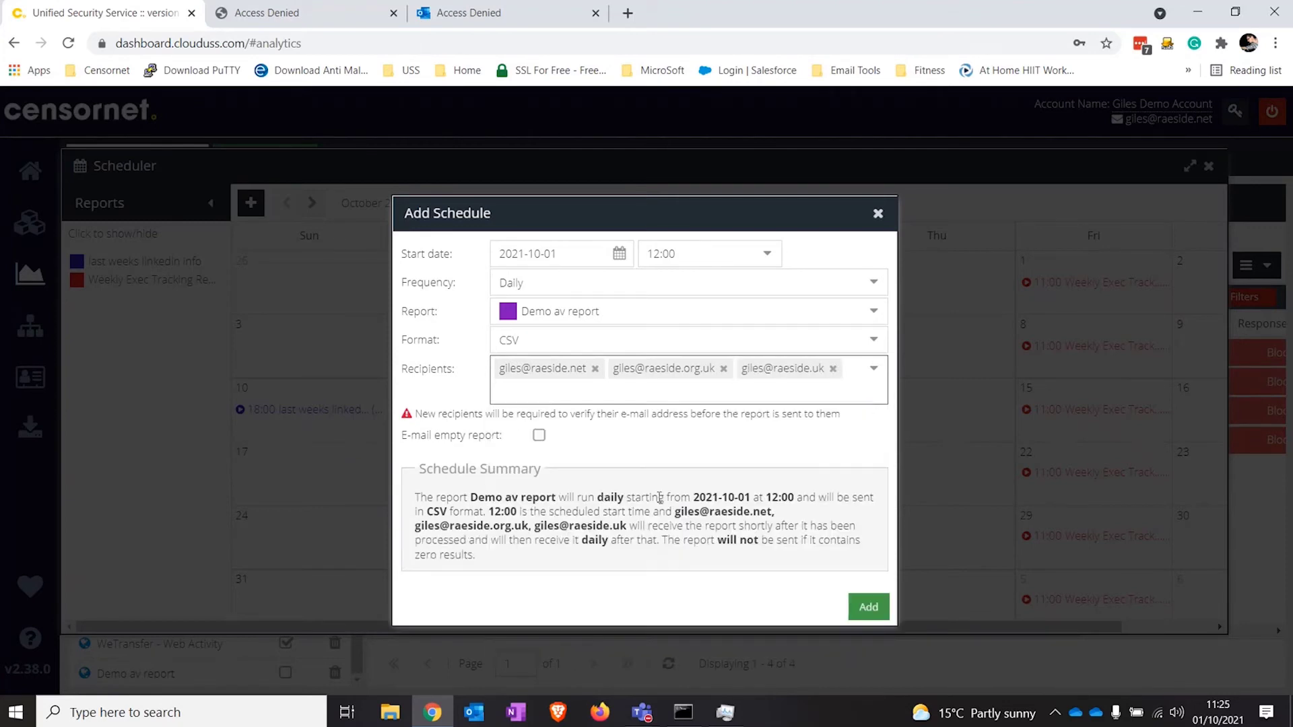
pyautogui.click(869, 606)
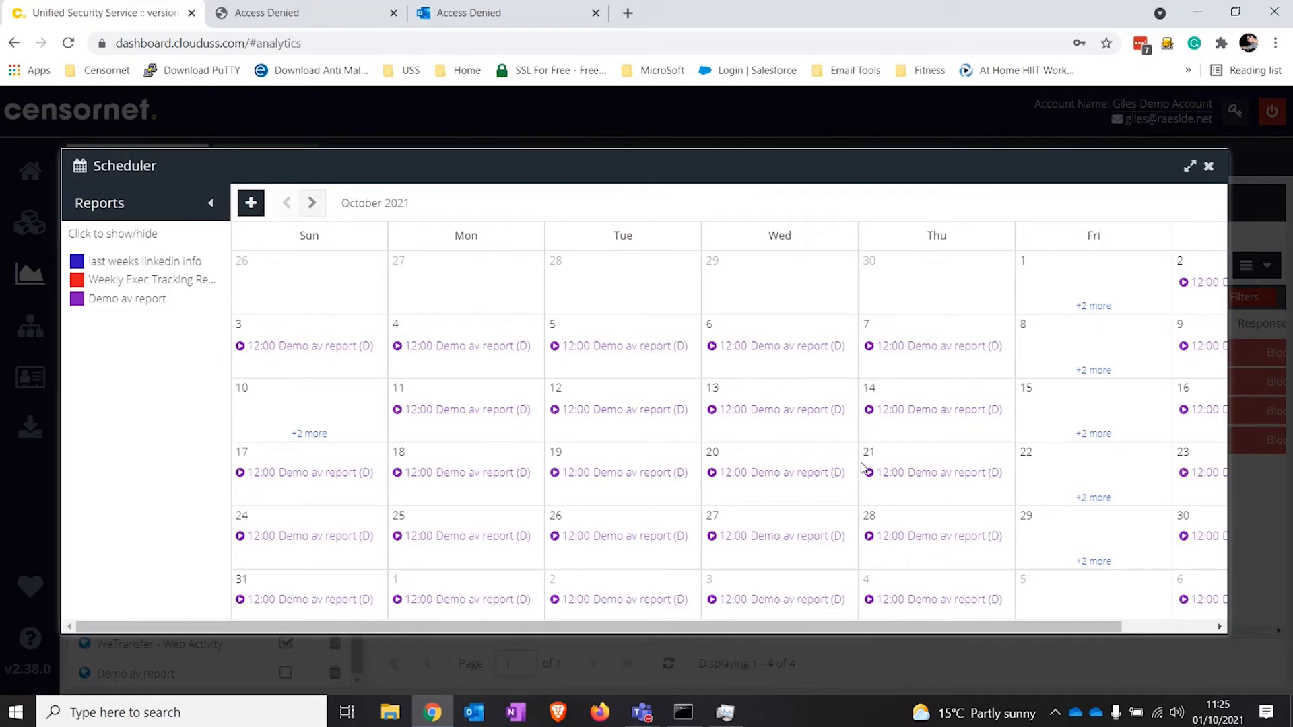
pyautogui.click(1208, 168)
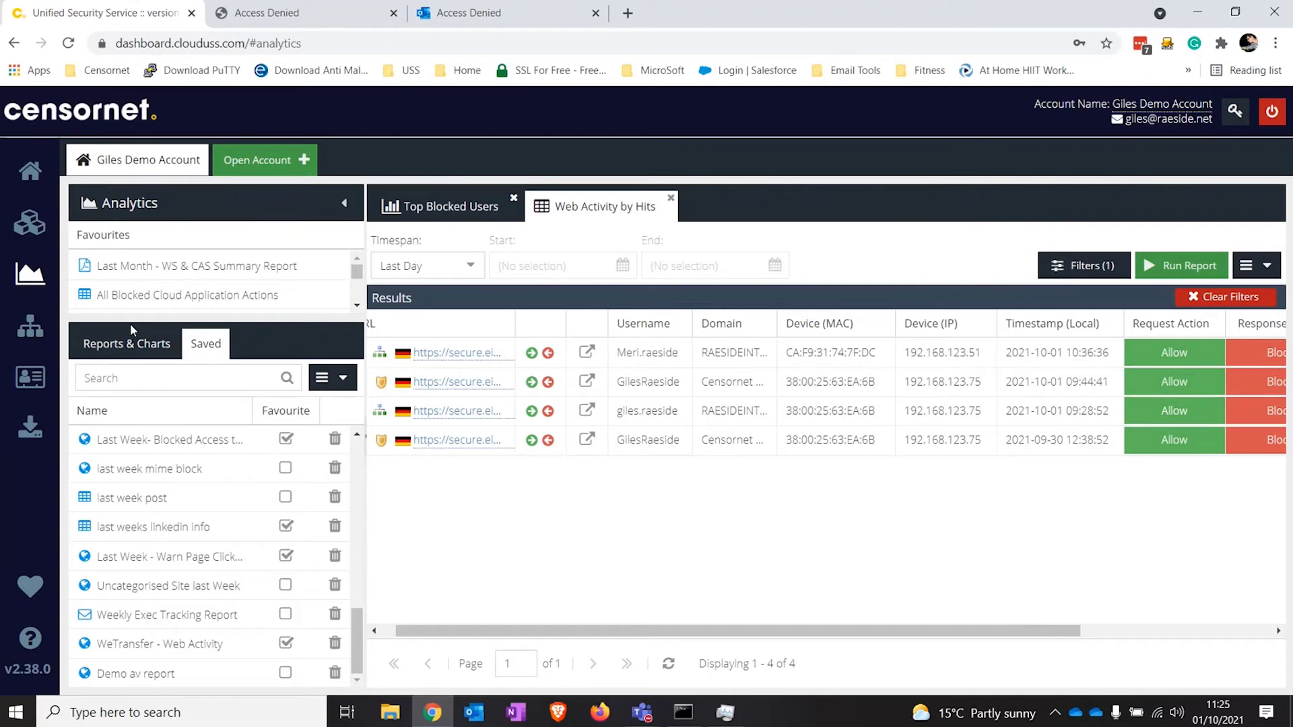
# Step: Open the Top Cloud Application Names chart from the Reports & Charts list
pyautogui.click(131, 342)
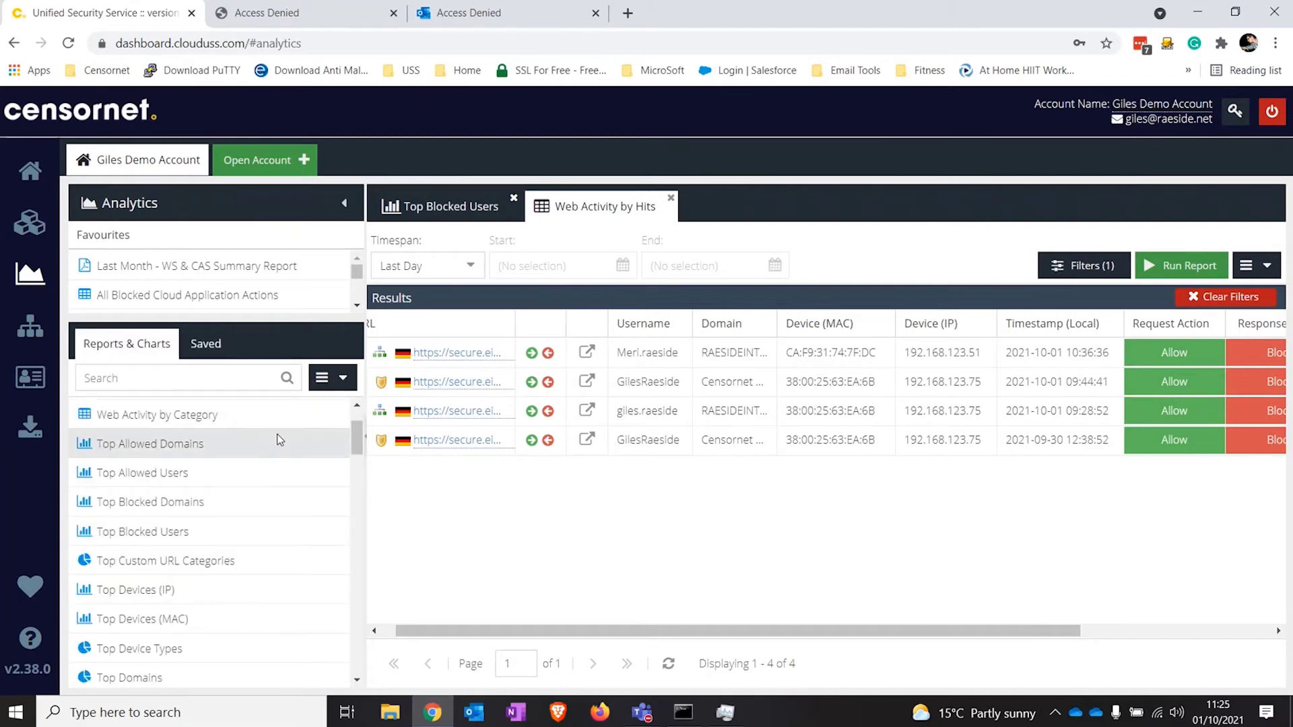
pyautogui.scroll(-6, 279, 439)
pyautogui.scroll(-4, 370, 499)
pyautogui.scroll(-1, 367, 519)
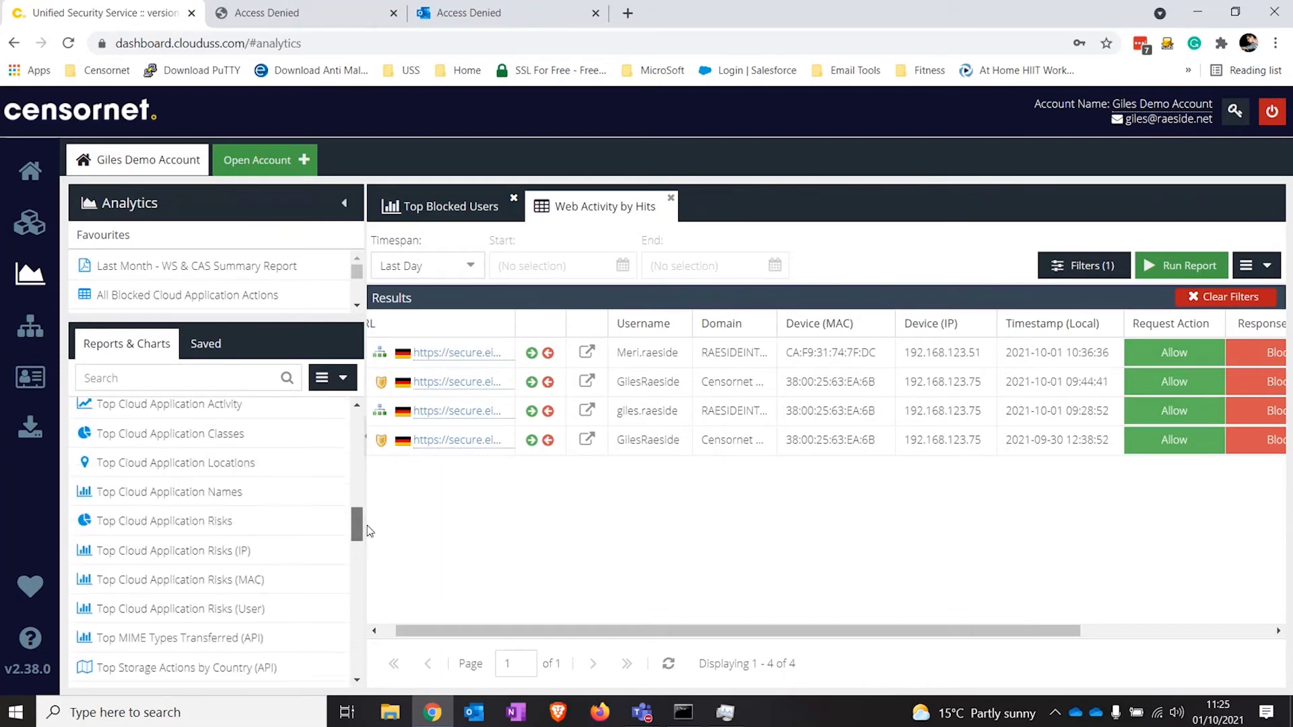
pyautogui.click(244, 494)
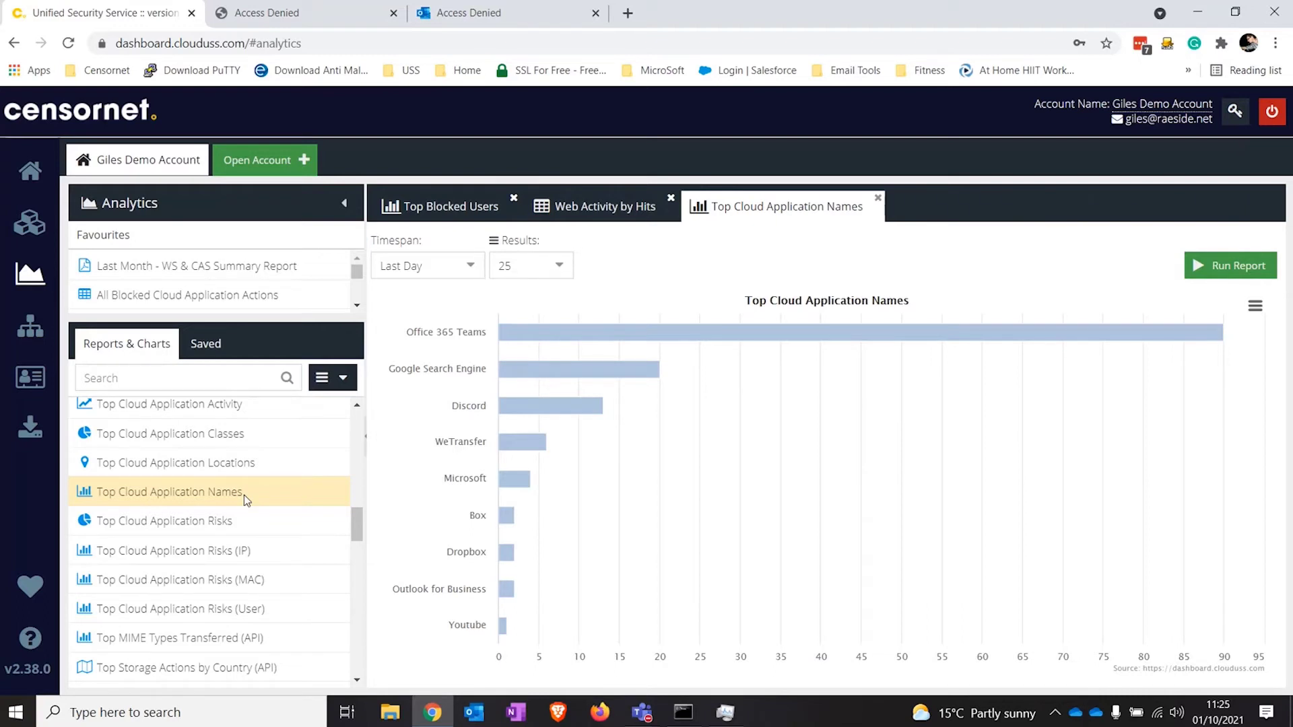
# Step: Open the Top Cloud Application Risks donut chart, led by WeTransfer file sends (3)
pyautogui.click(241, 523)
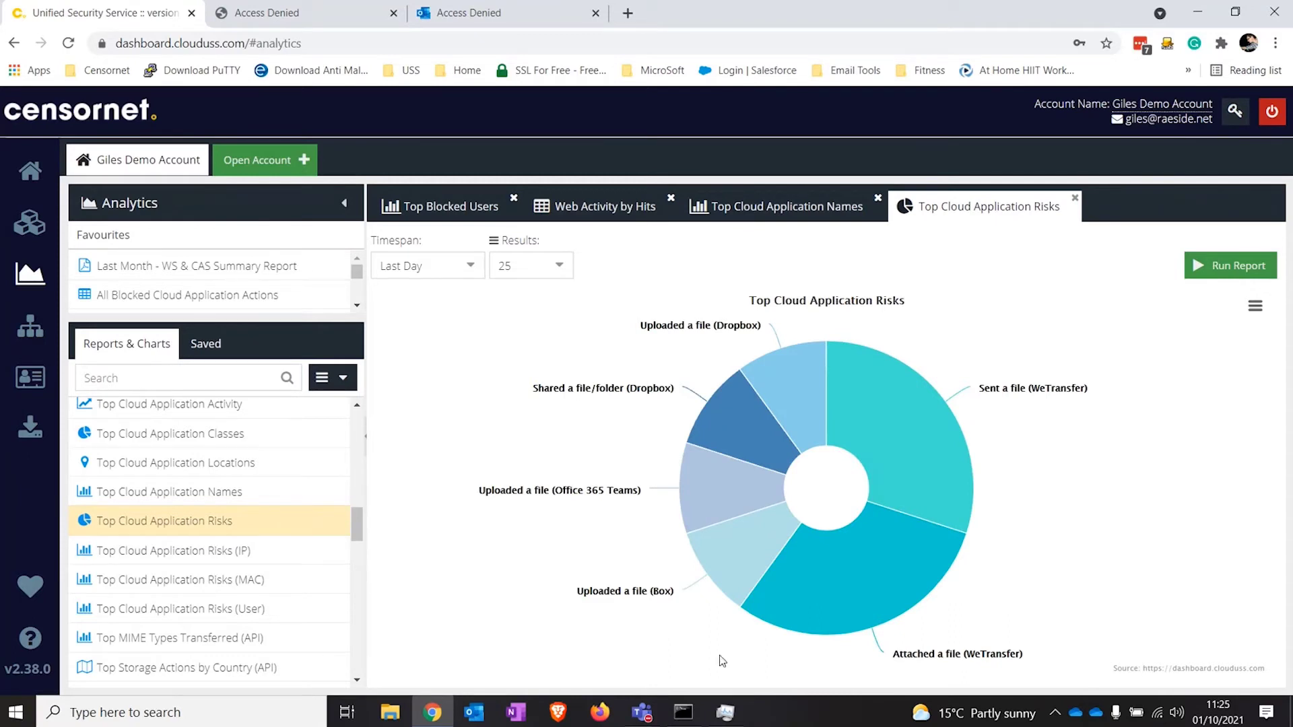
pyautogui.moveTo(956, 459)
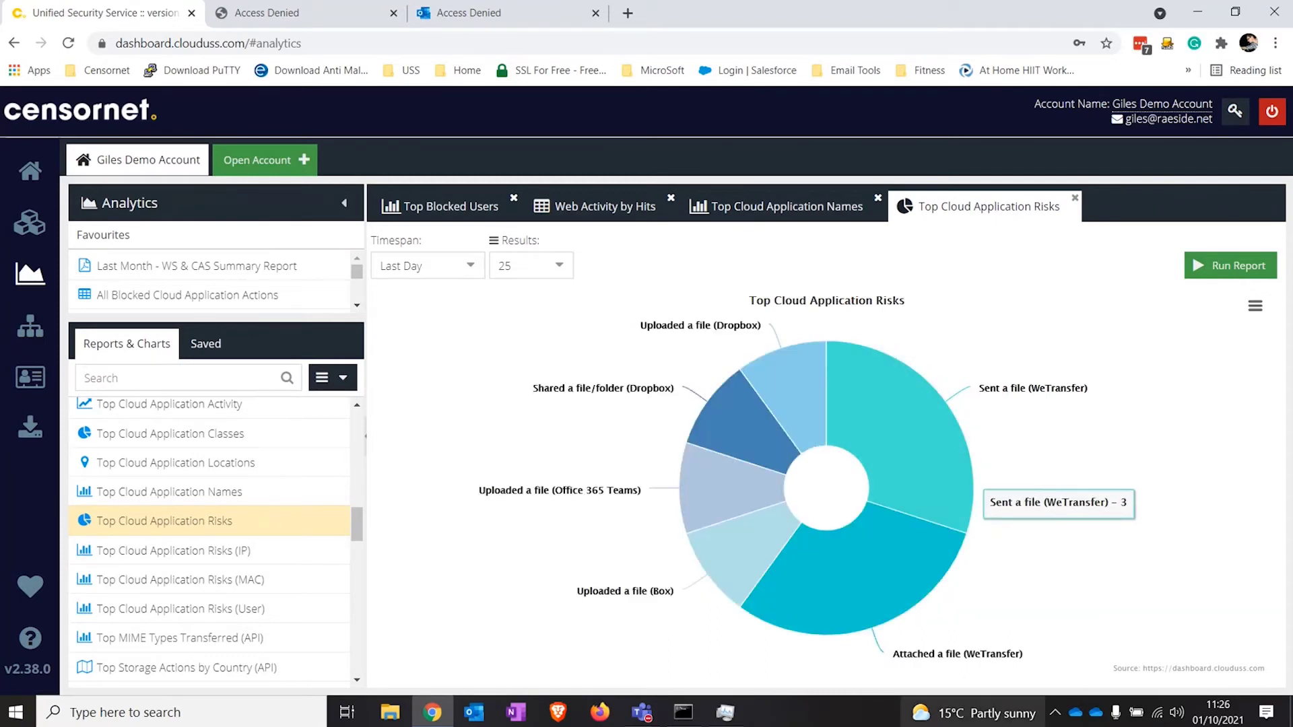
pyautogui.moveTo(747, 568)
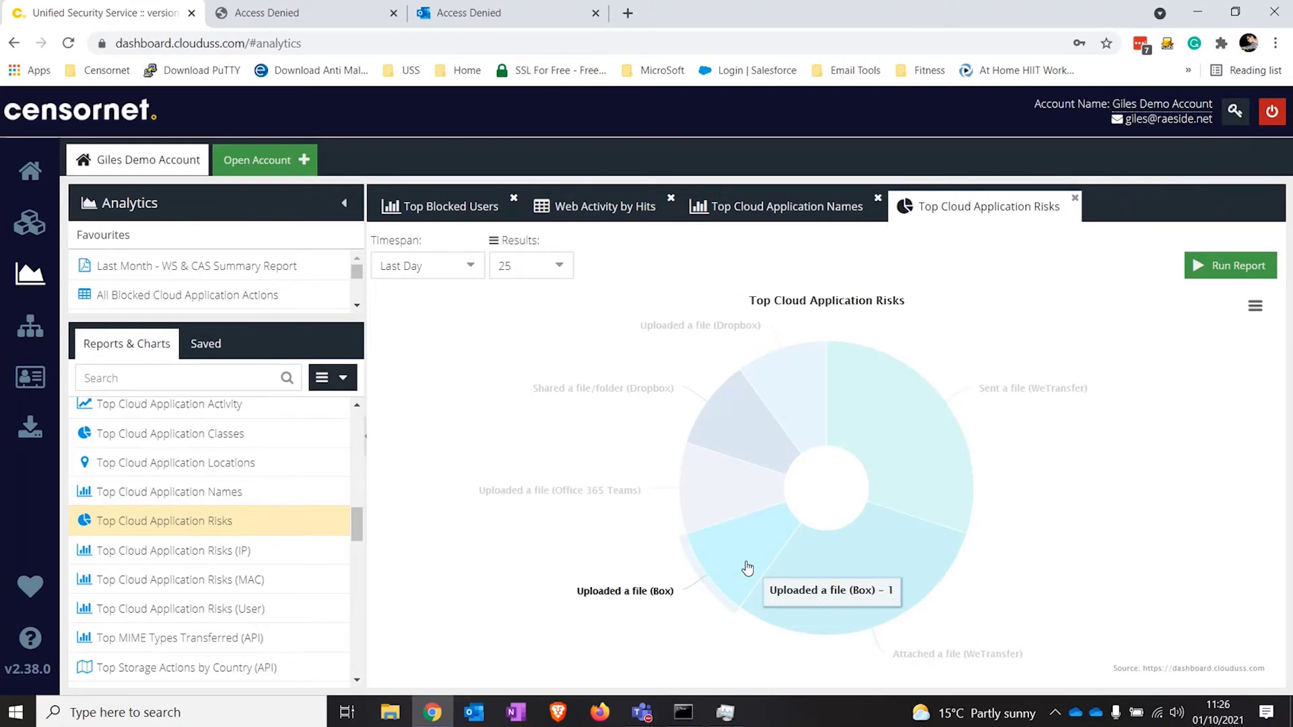
pyautogui.moveTo(773, 402)
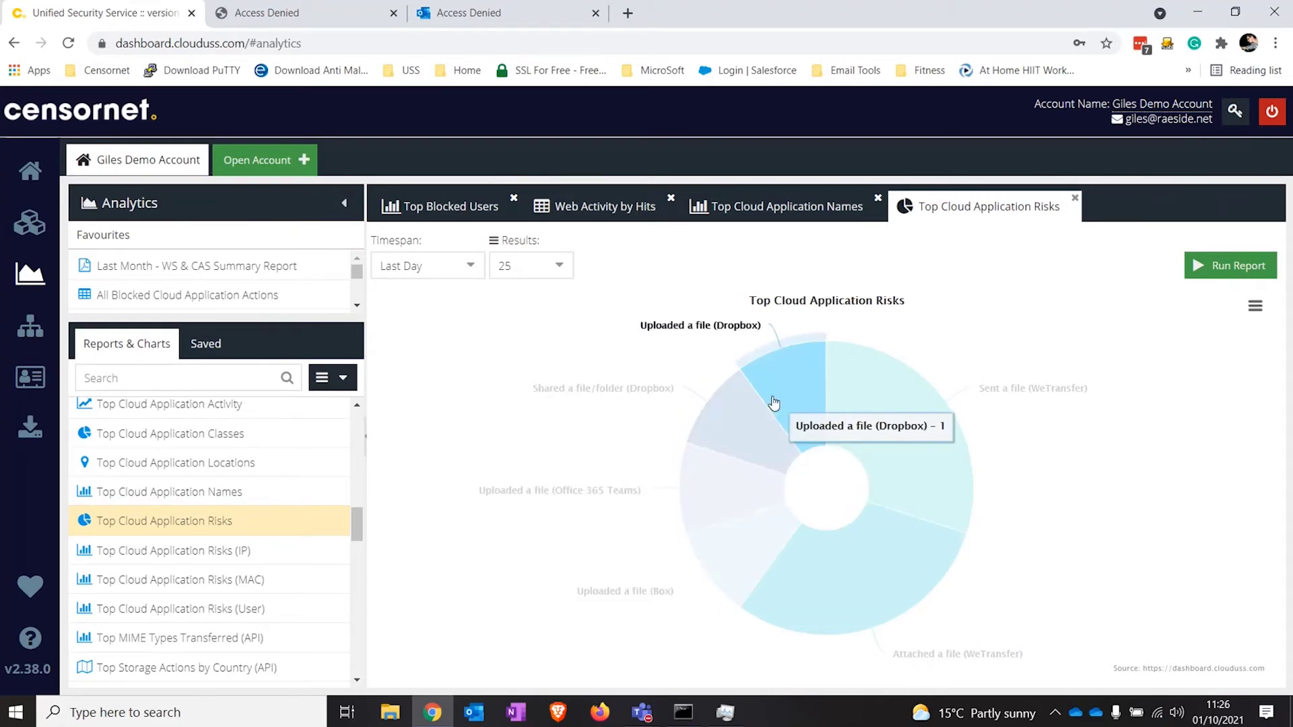
# Step: Drill into the Dropbox 'Uploaded a file' risk and review its single event's details and download options
pyautogui.click(773, 403)
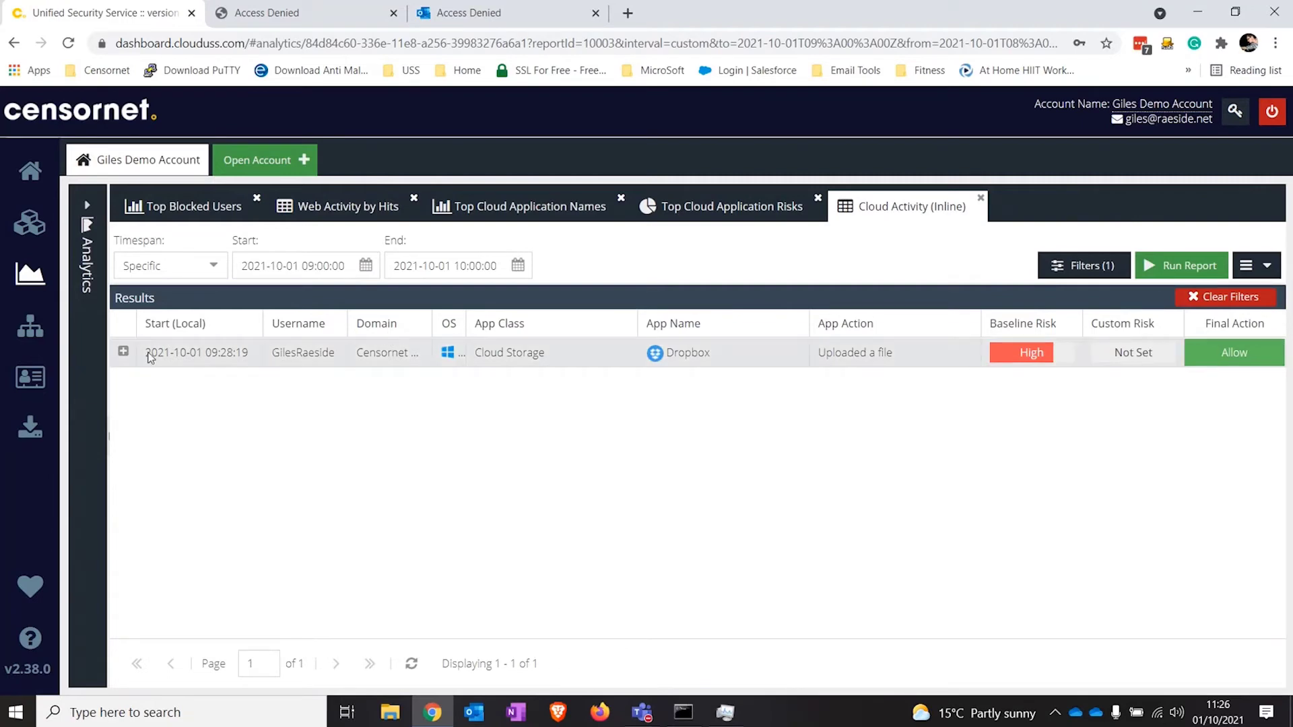
pyautogui.click(123, 352)
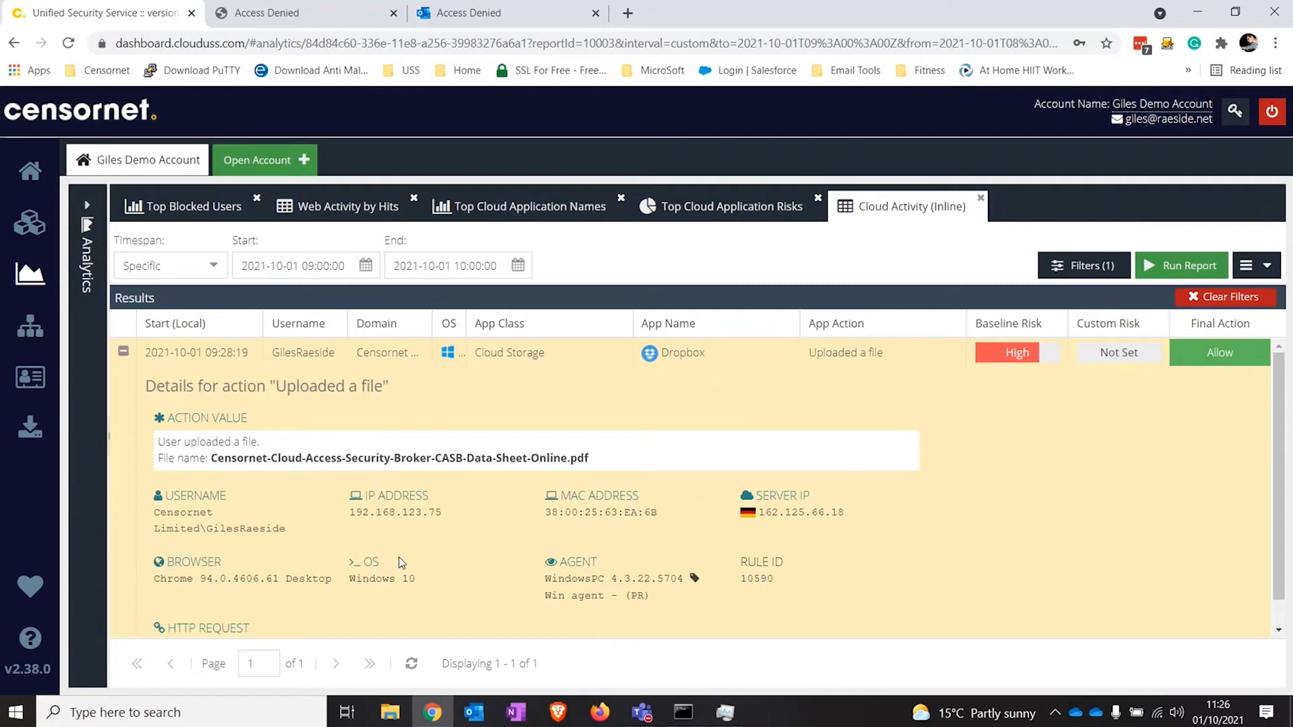
pyautogui.click(123, 351)
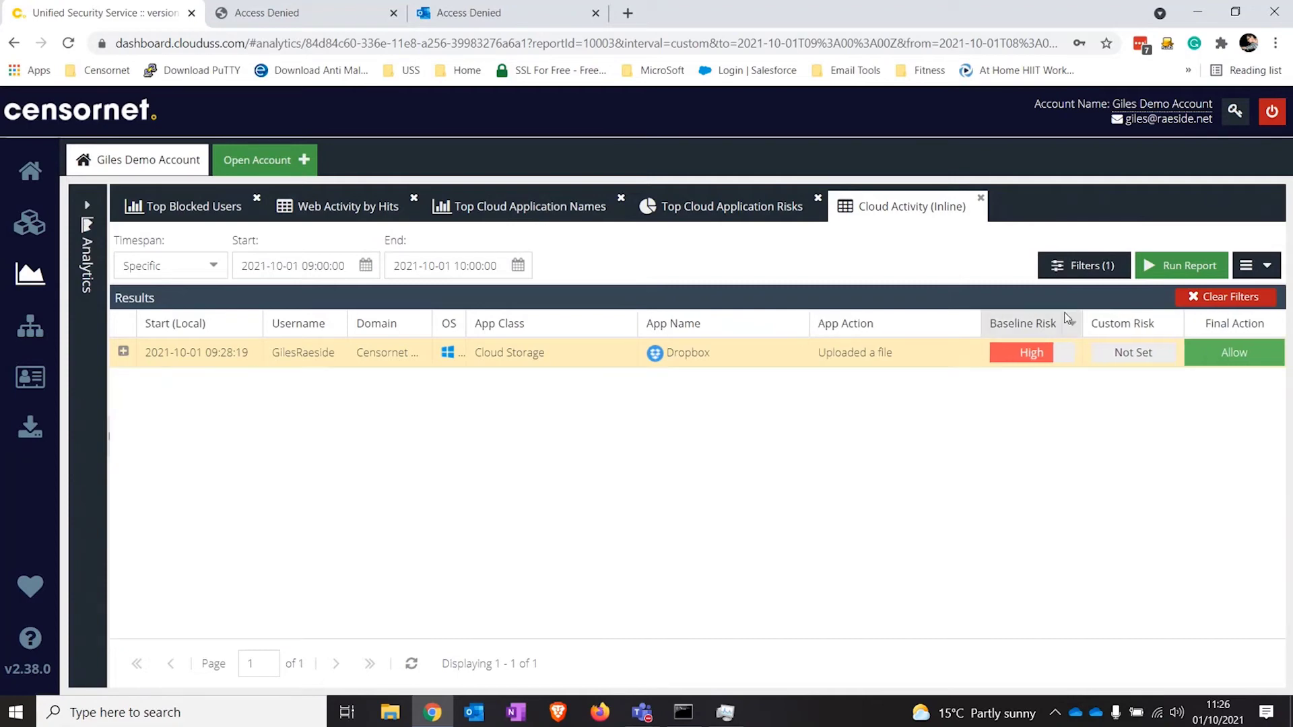
pyautogui.click(1265, 272)
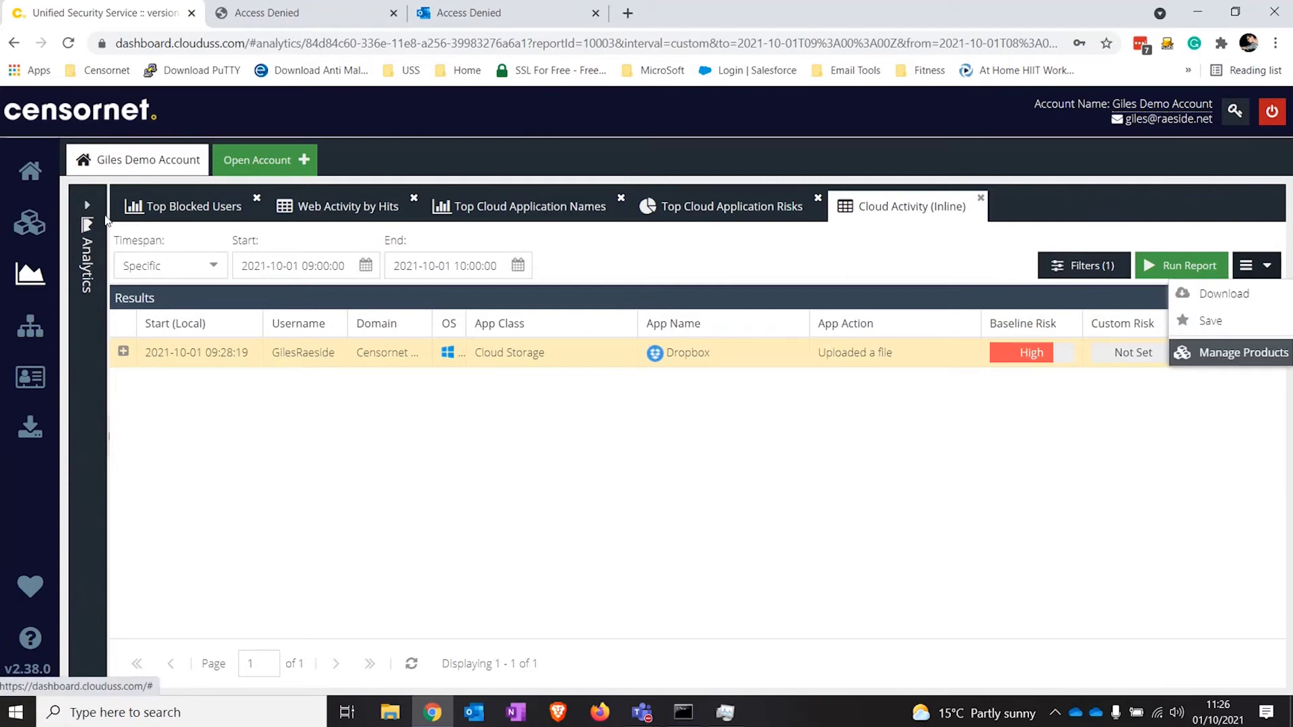
pyautogui.click(81, 213)
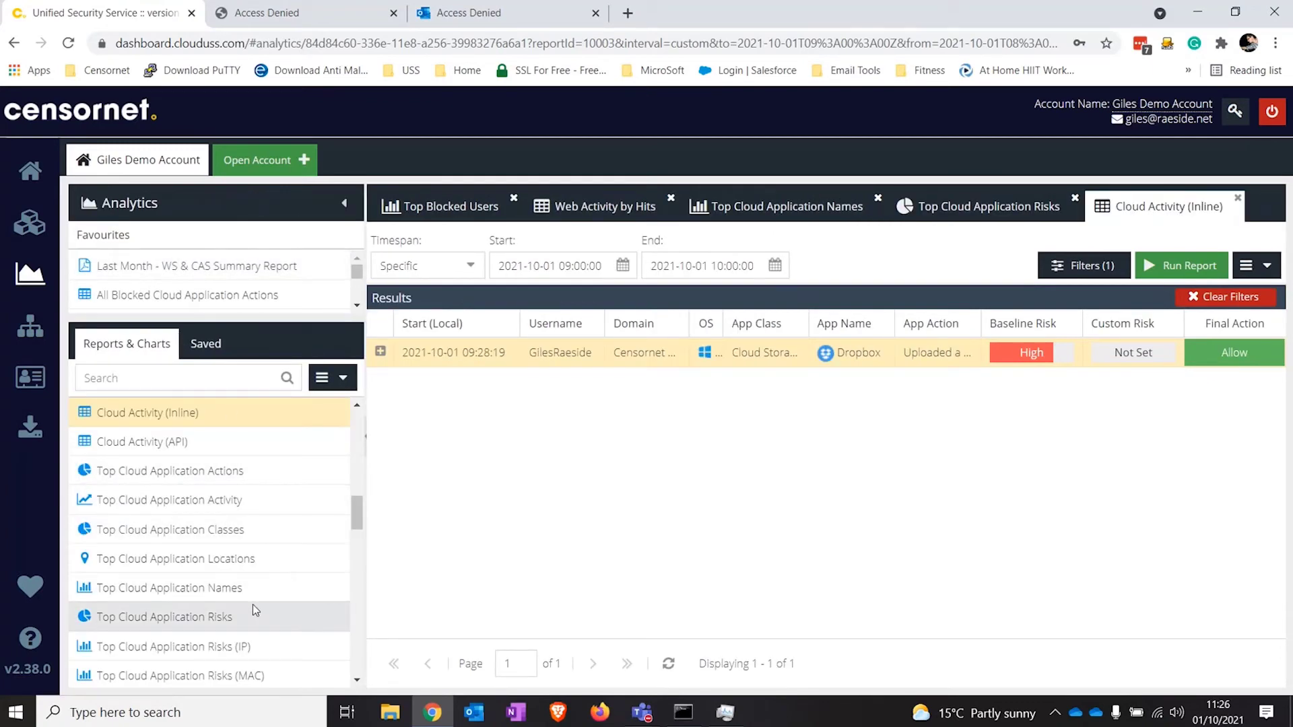
# Step: Open the Last Month - WS & CAS Summary Report favourite and review its charts through Top Users
pyautogui.scroll(5, 240, 593)
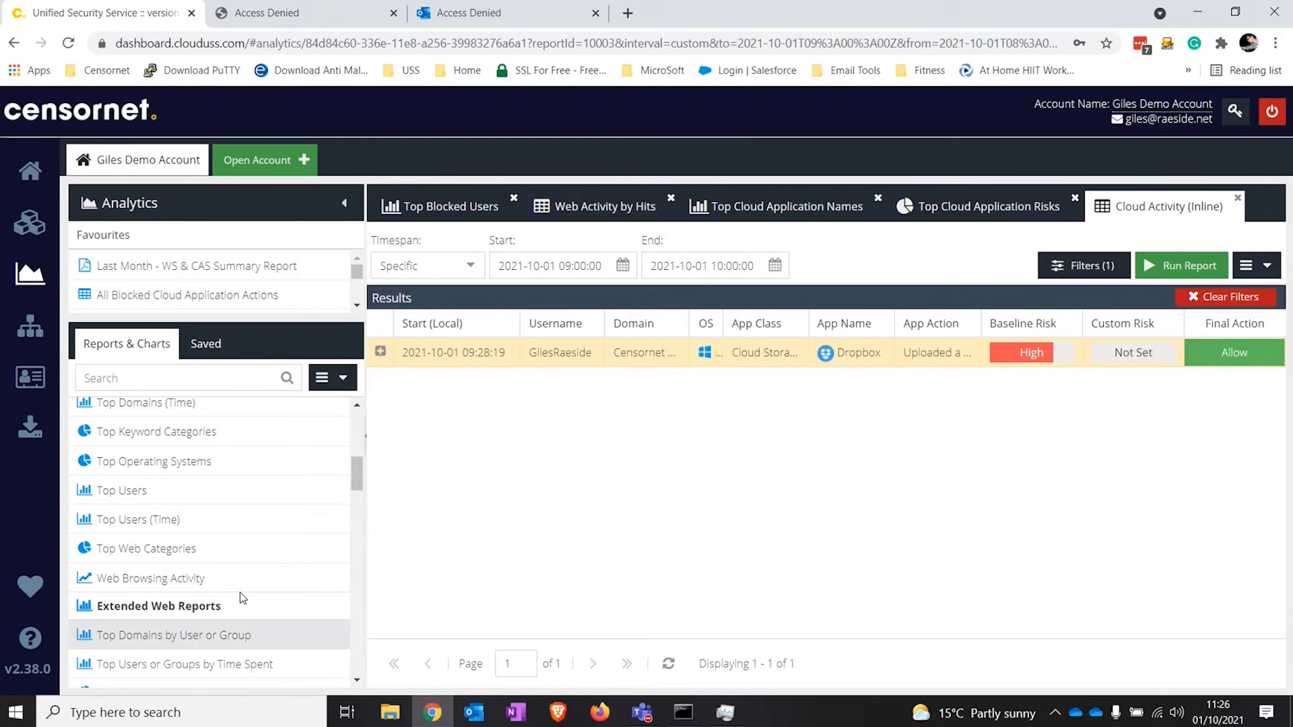
pyautogui.click(249, 268)
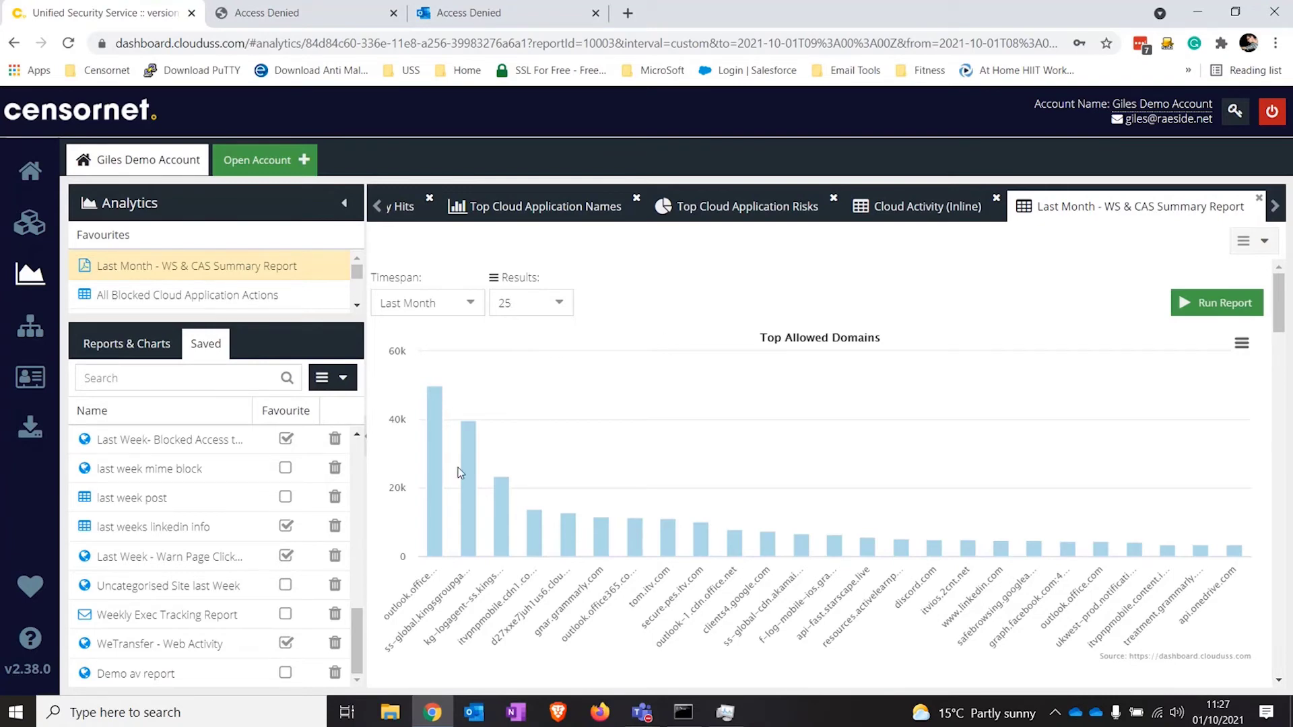
pyautogui.scroll(-6, 556, 494)
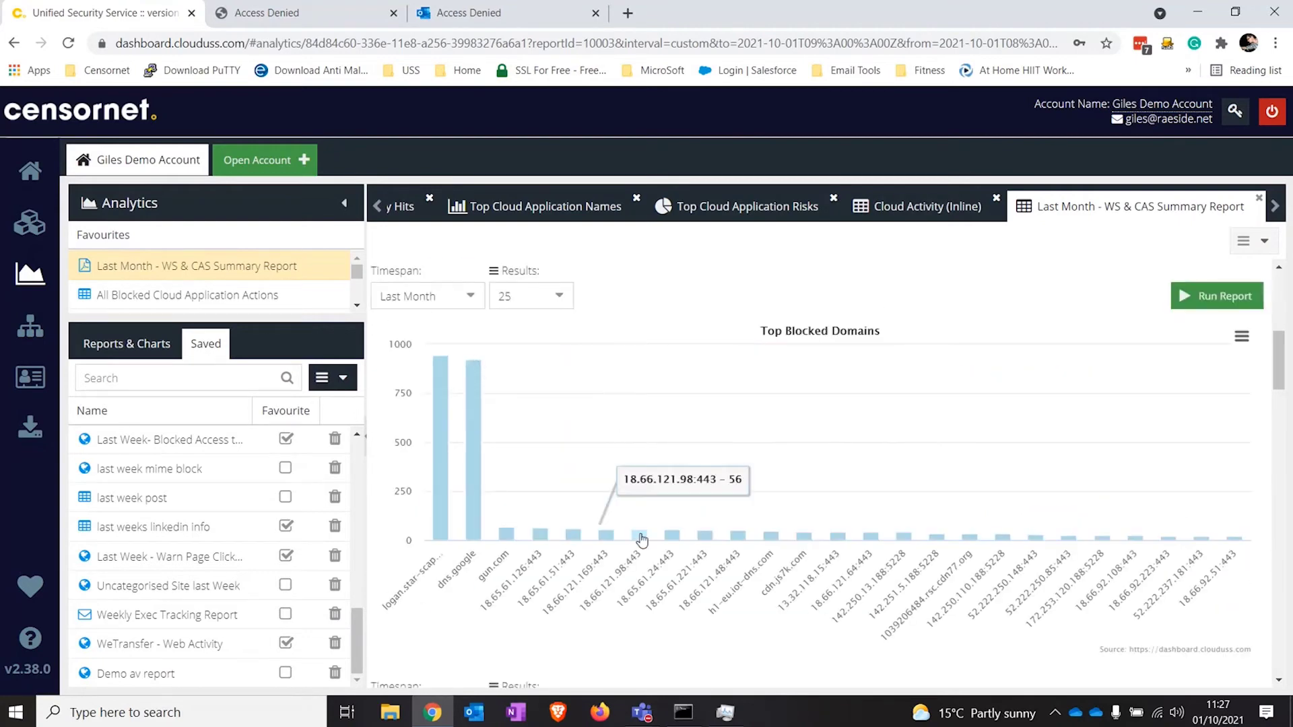
pyautogui.scroll(-5, 717, 437)
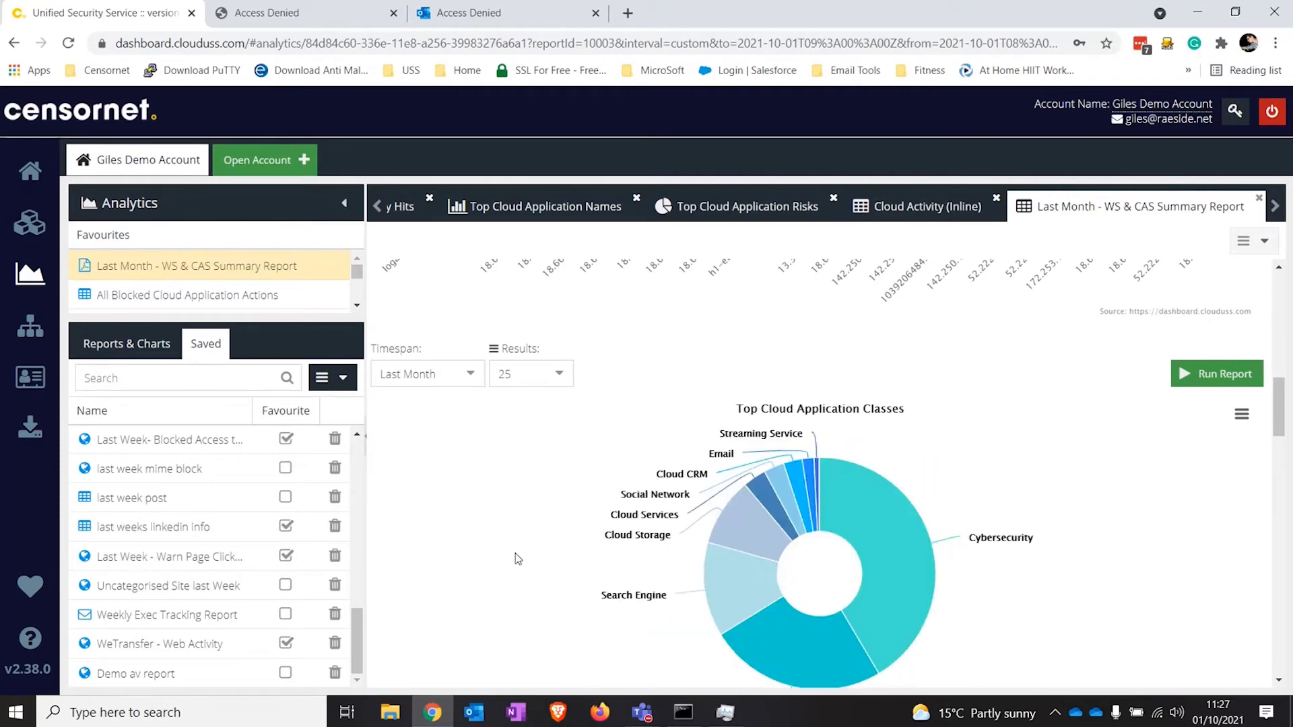
pyautogui.scroll(-7, 517, 558)
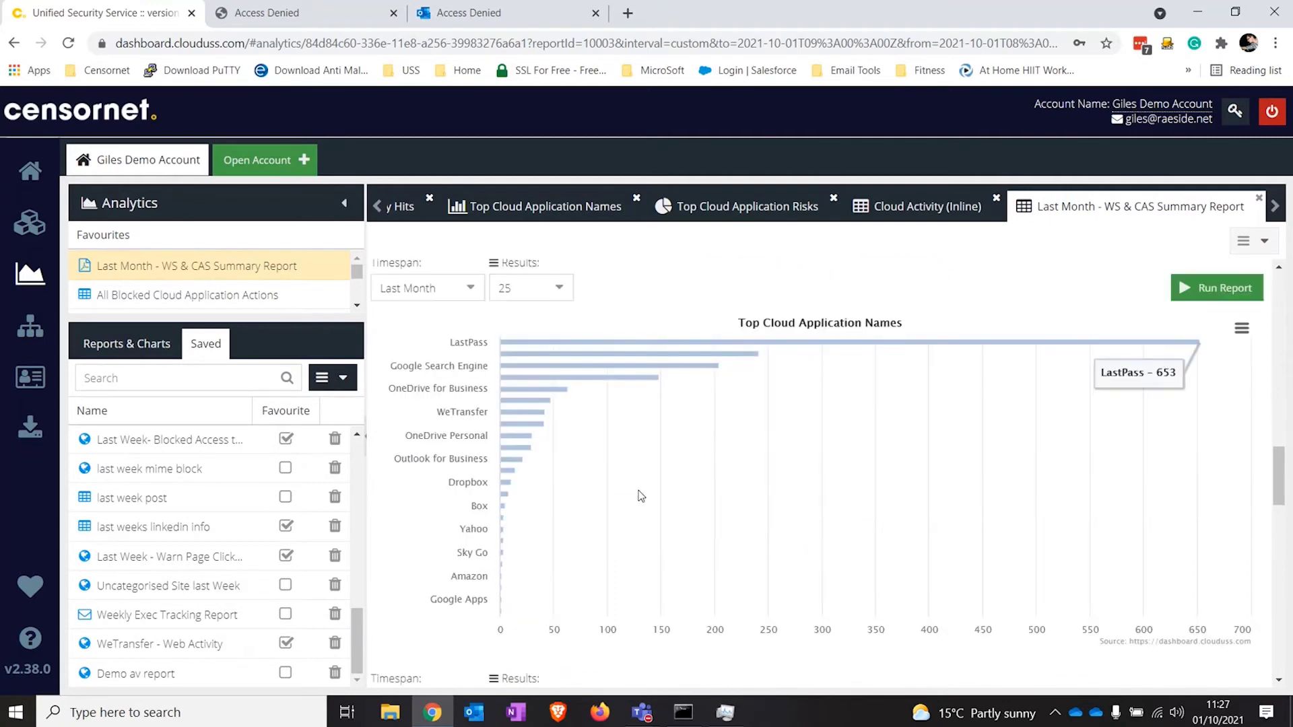
pyautogui.moveTo(670, 357)
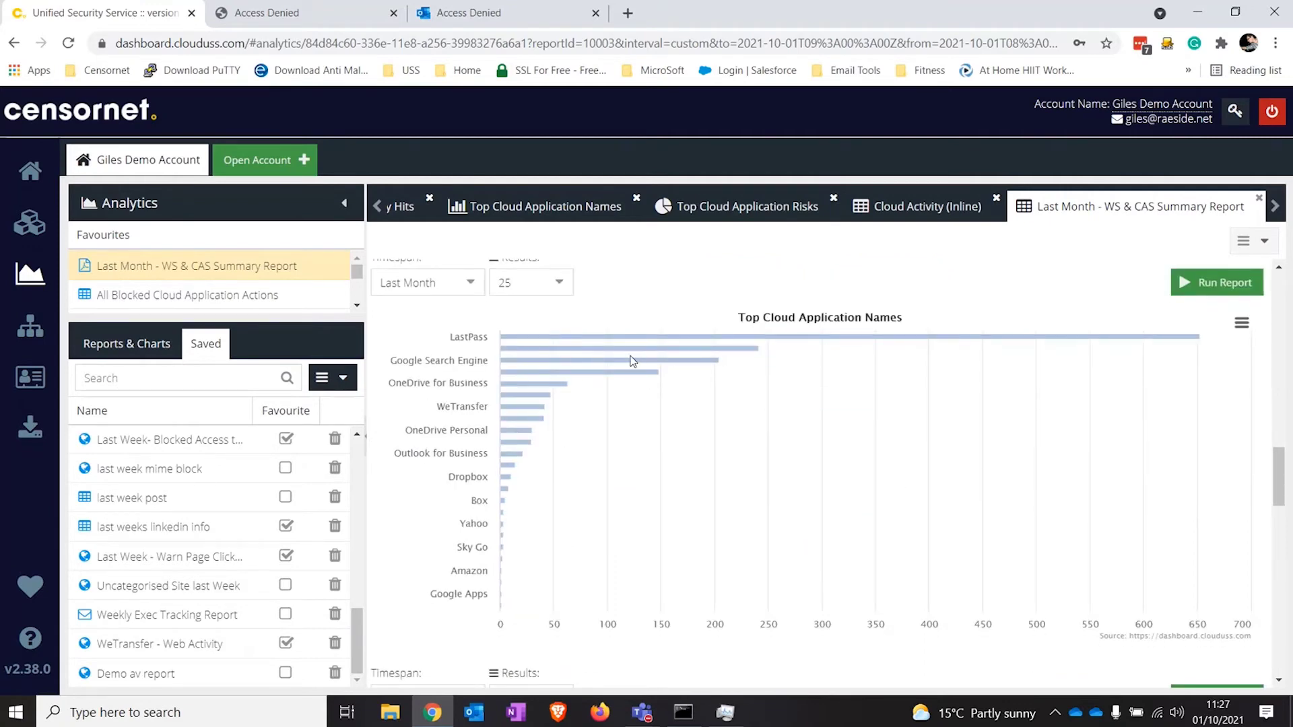
pyautogui.scroll(-1, 633, 362)
pyautogui.scroll(-4, 633, 362)
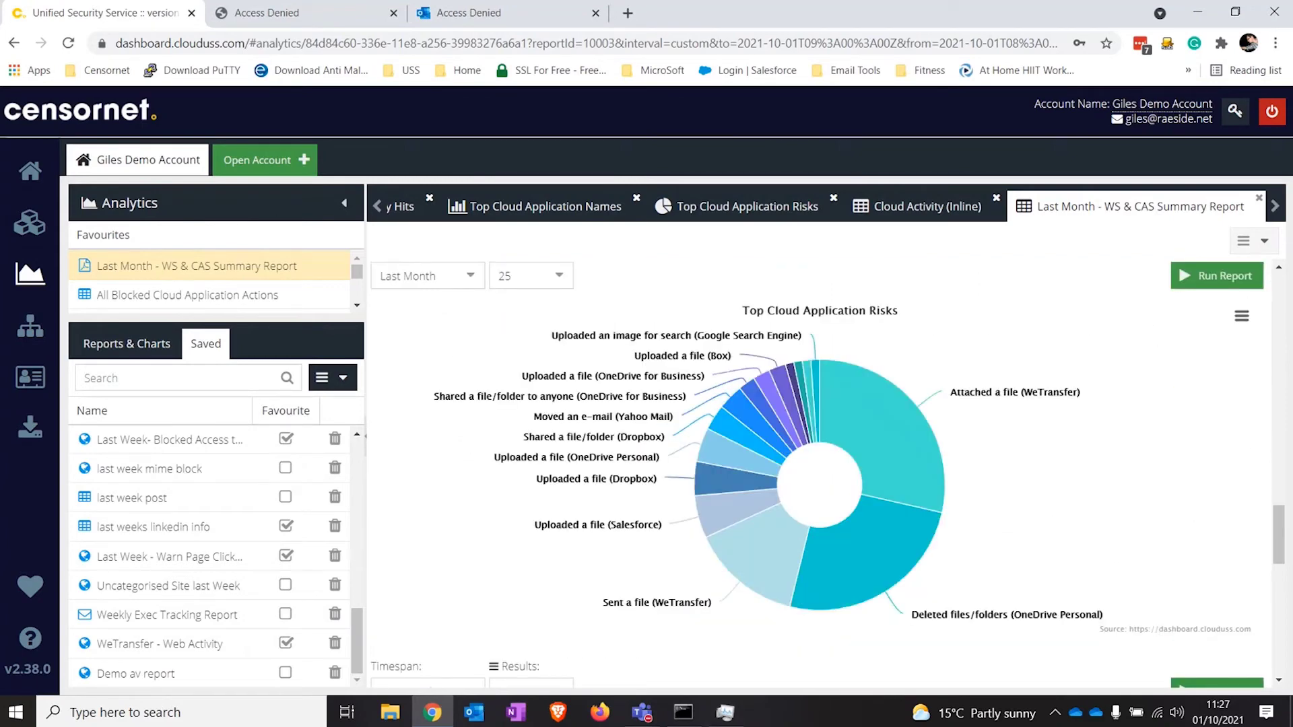
pyautogui.moveTo(765, 384)
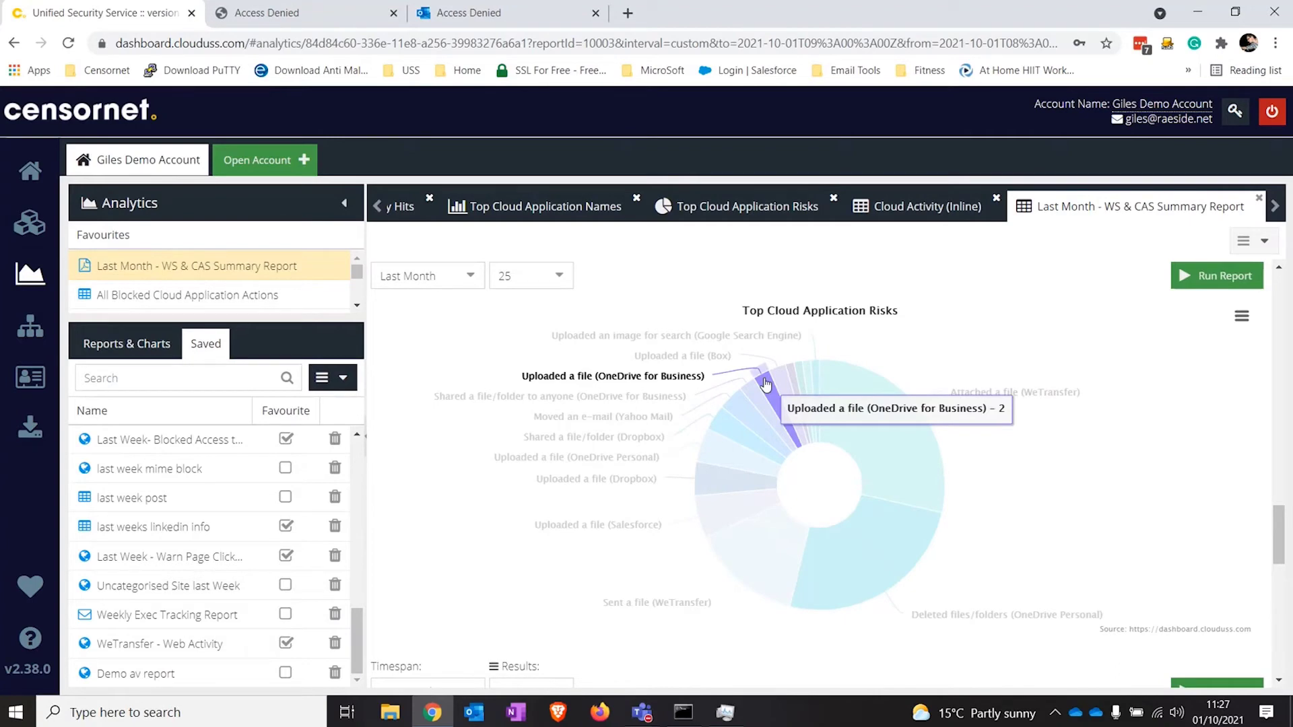
pyautogui.scroll(-7, 714, 469)
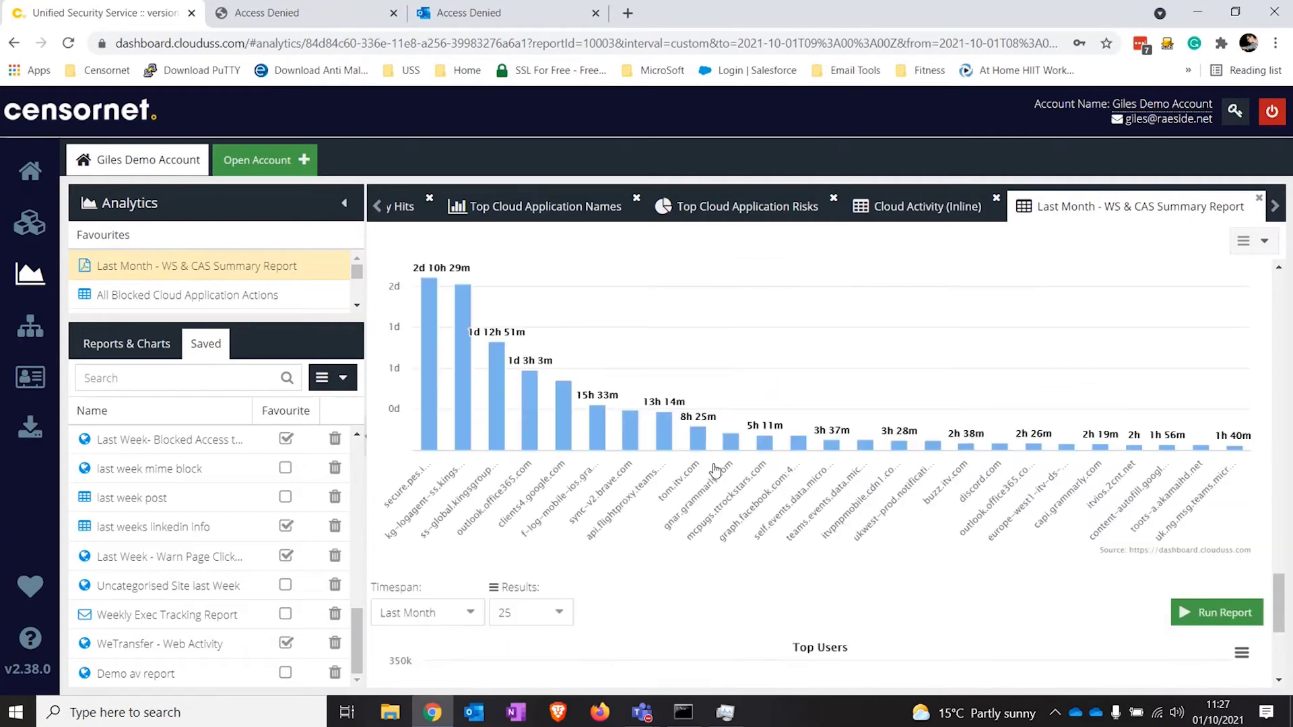
pyautogui.scroll(1, 715, 470)
pyautogui.scroll(1, 715, 470)
pyautogui.scroll(-5, 715, 469)
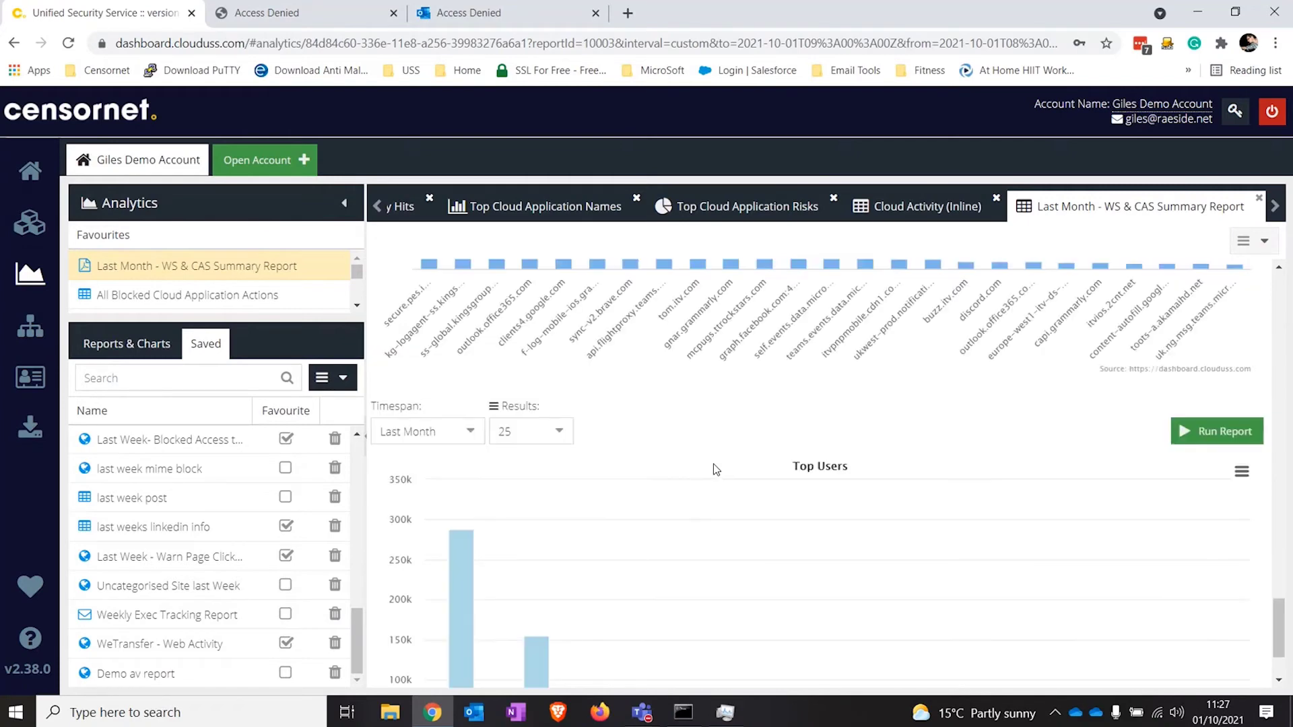
pyautogui.scroll(-2, 715, 469)
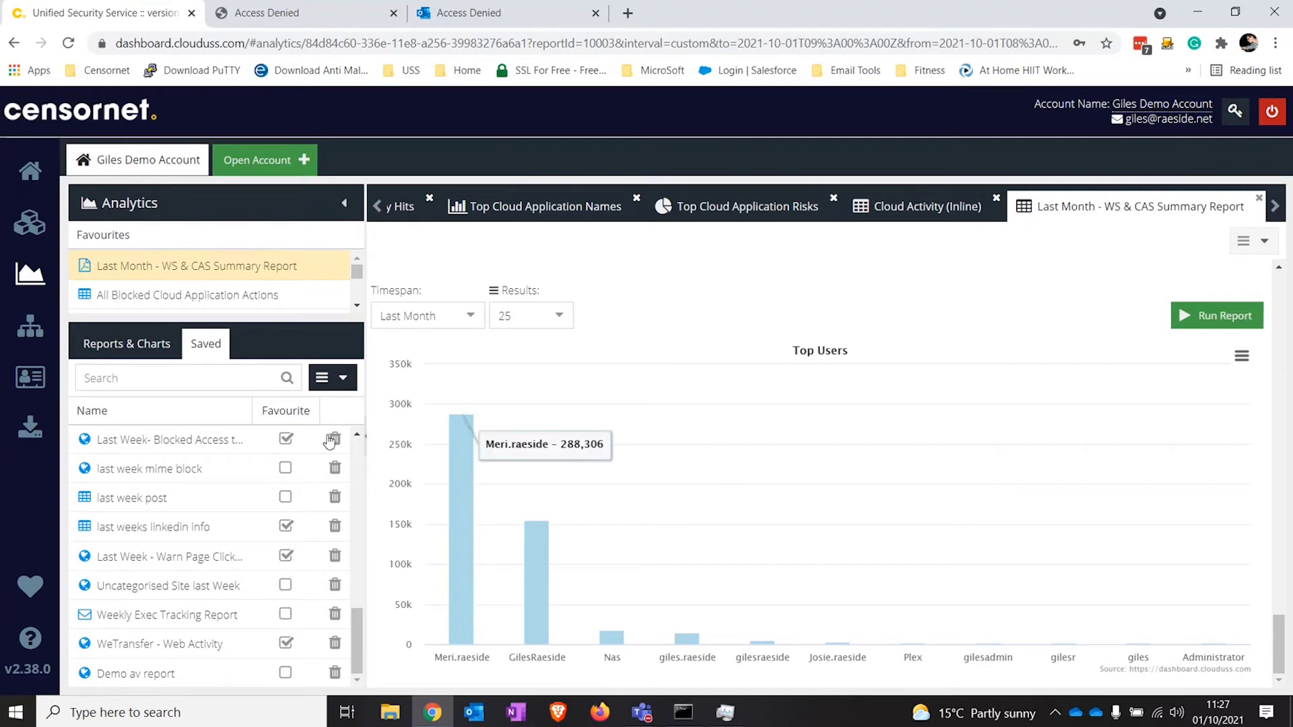
# Step: Start a new Weekly schedule for the Last Month - WS & CAS Summary Report
pyautogui.click(332, 378)
pyautogui.click(364, 407)
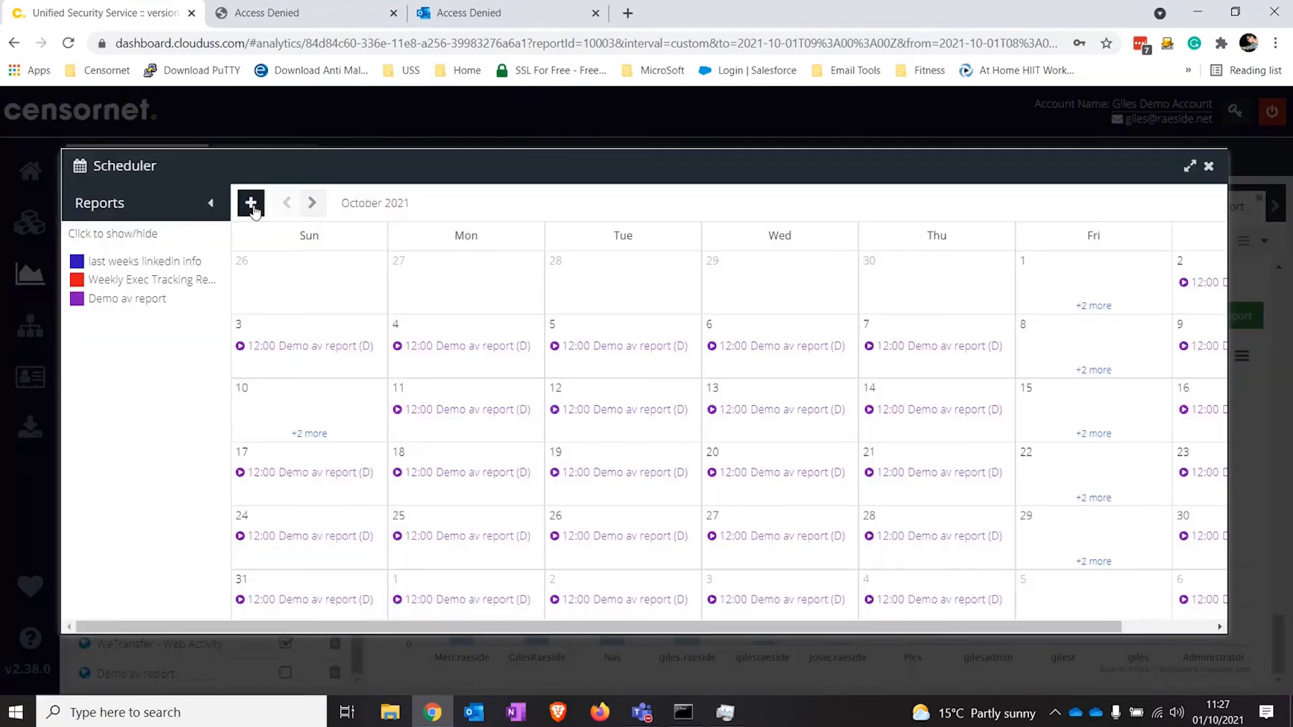
pyautogui.click(251, 203)
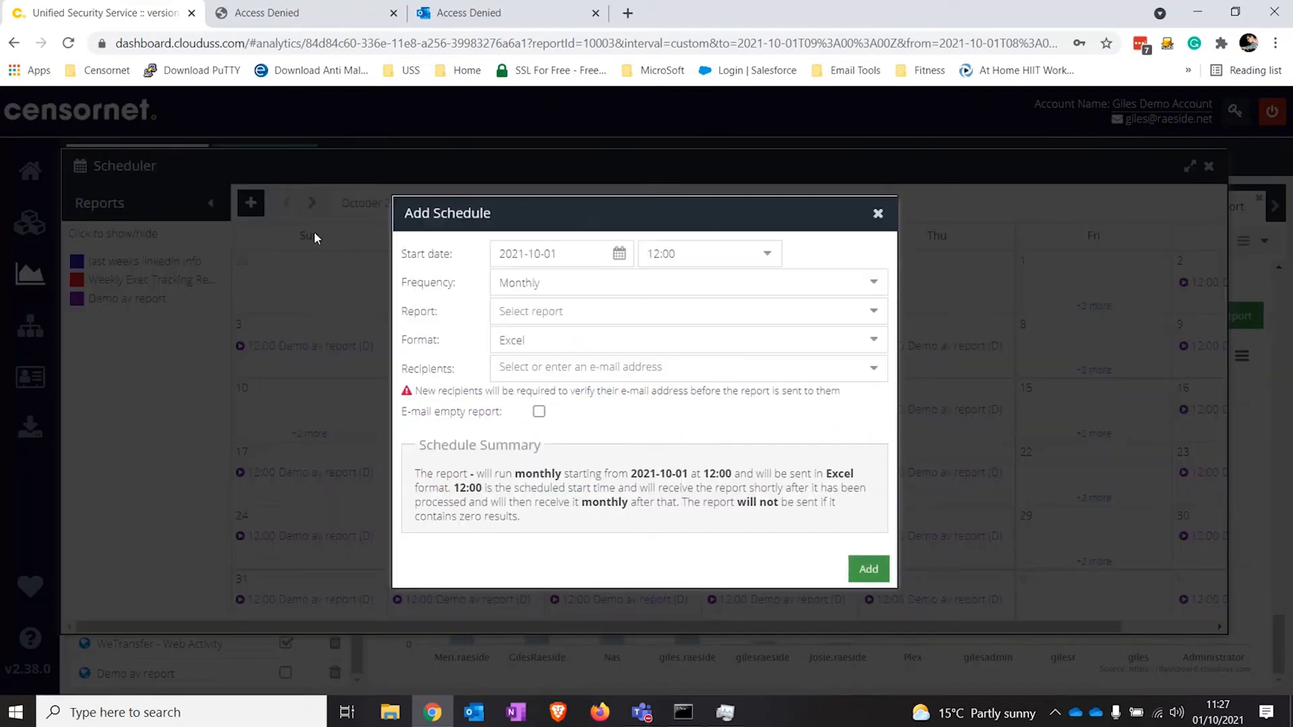
pyautogui.click(572, 281)
pyautogui.click(559, 367)
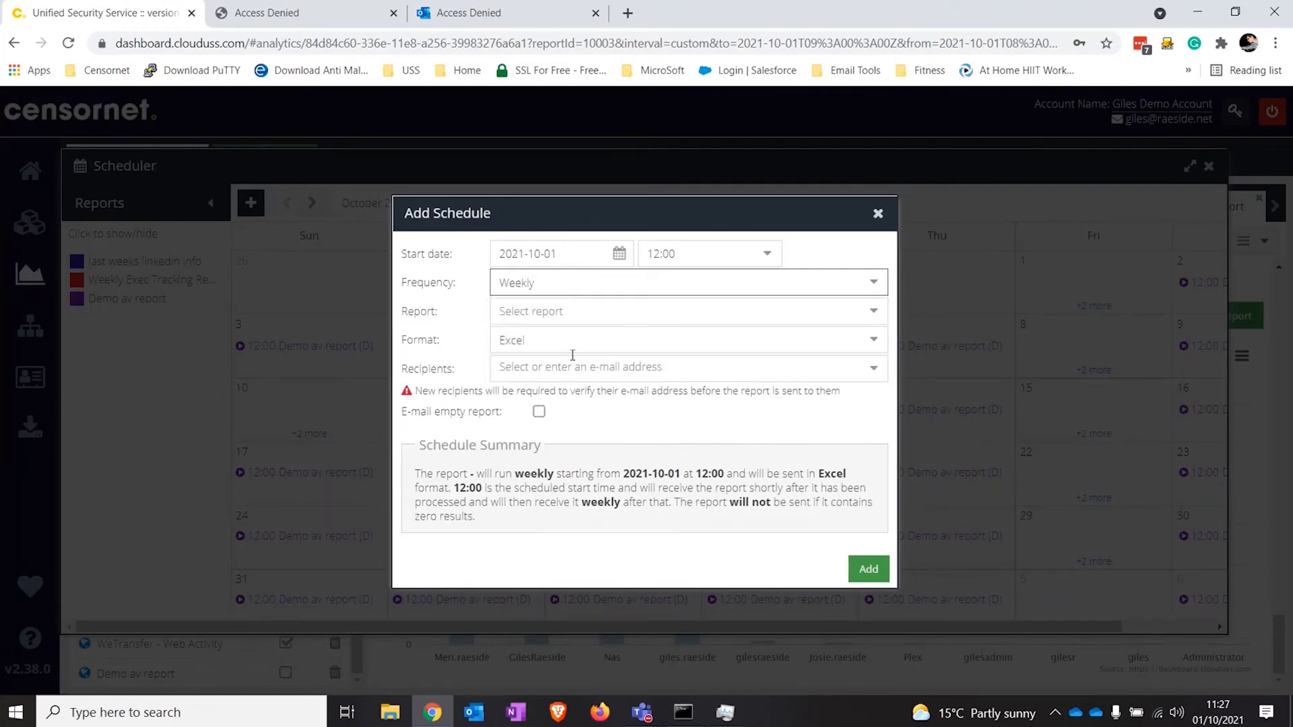
pyautogui.click(569, 314)
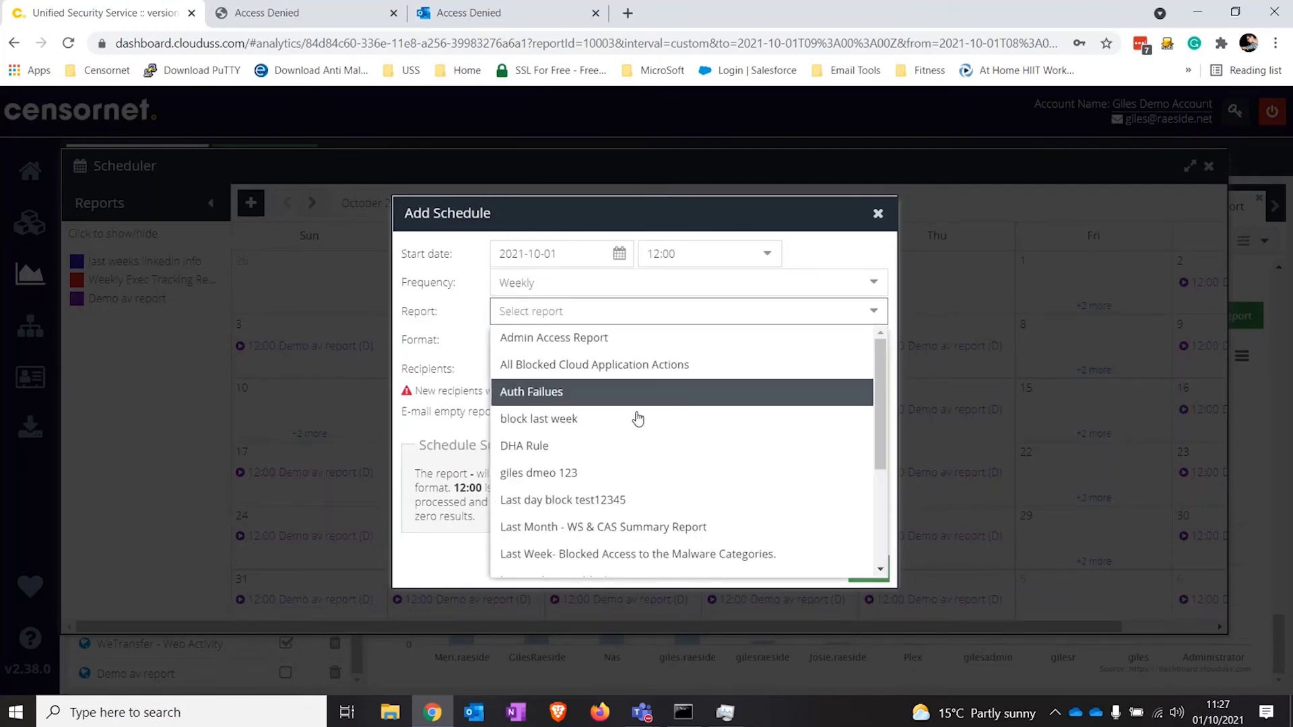
pyautogui.scroll(-3, 644, 453)
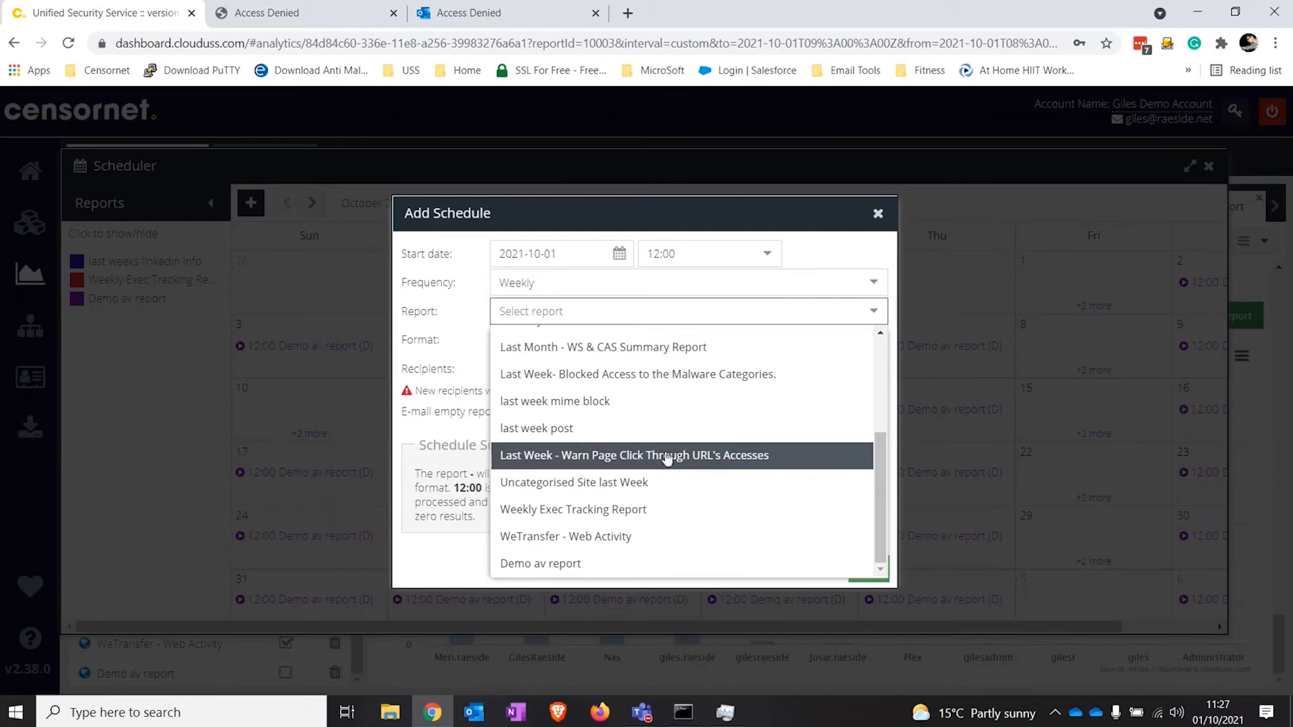
pyautogui.scroll(3, 694, 384)
pyautogui.scroll(-3, 698, 377)
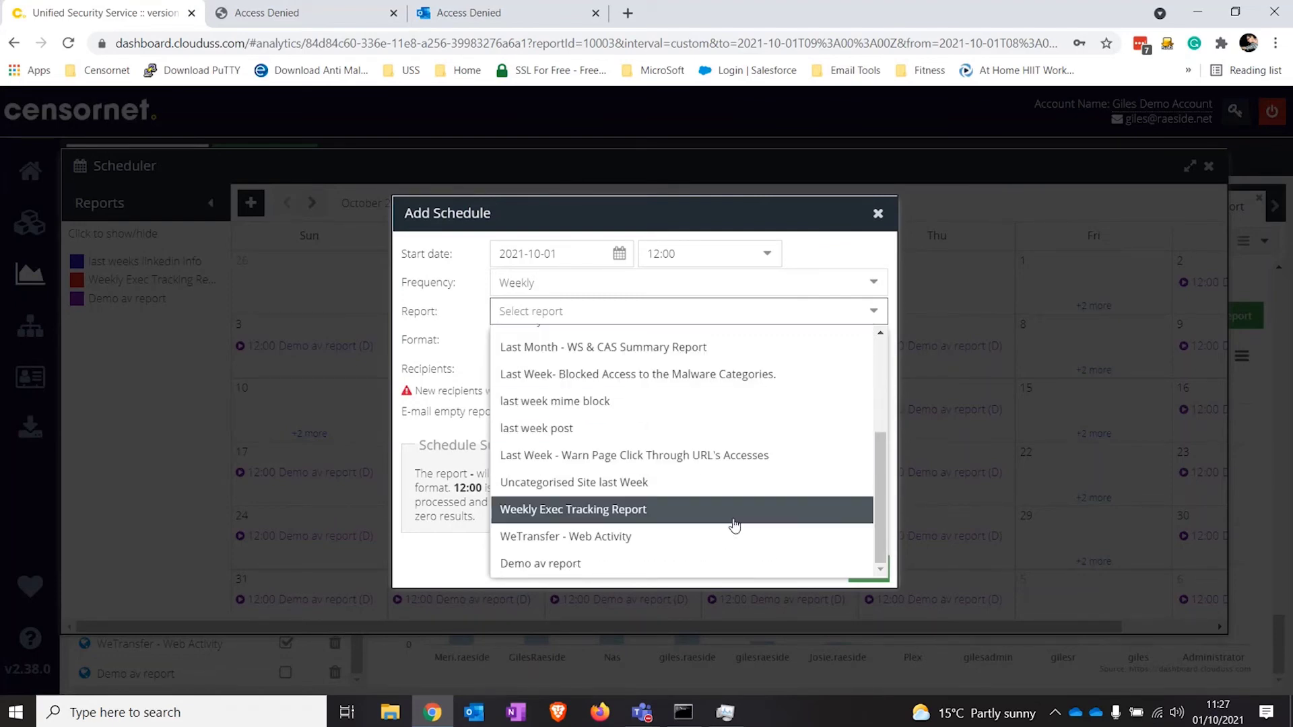
pyautogui.scroll(1, 734, 526)
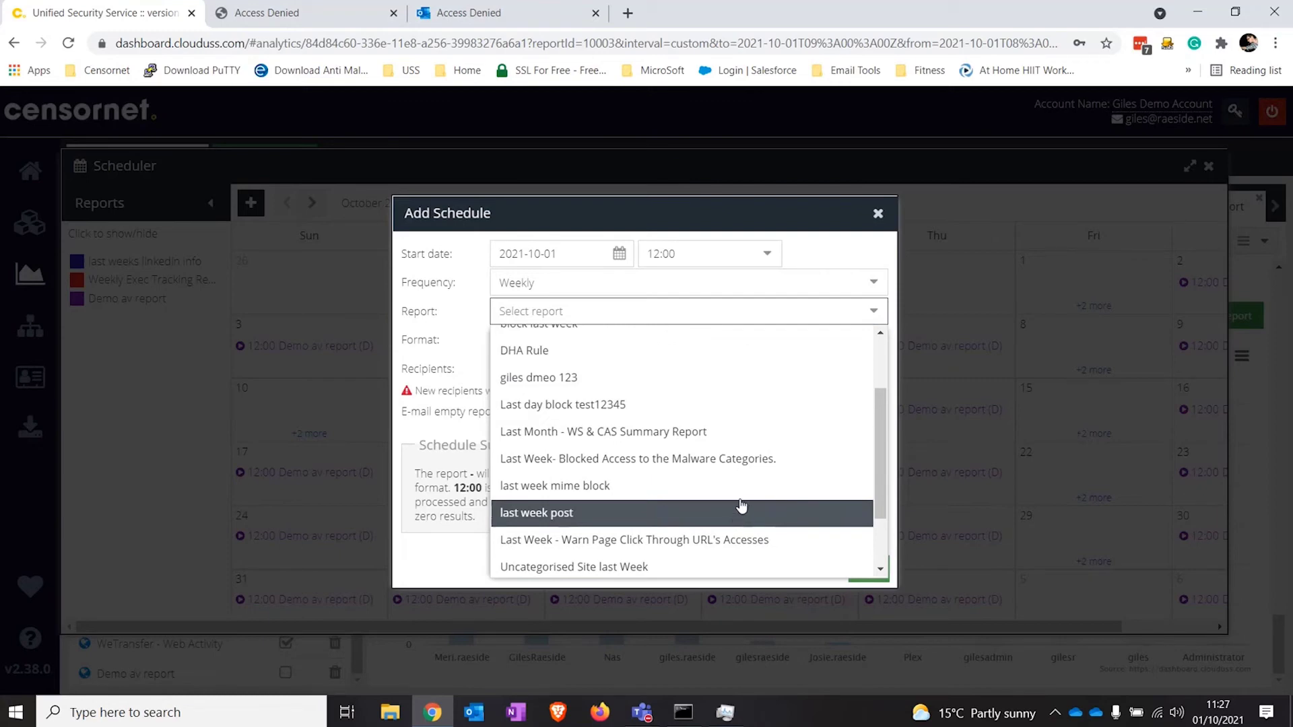
pyautogui.click(774, 431)
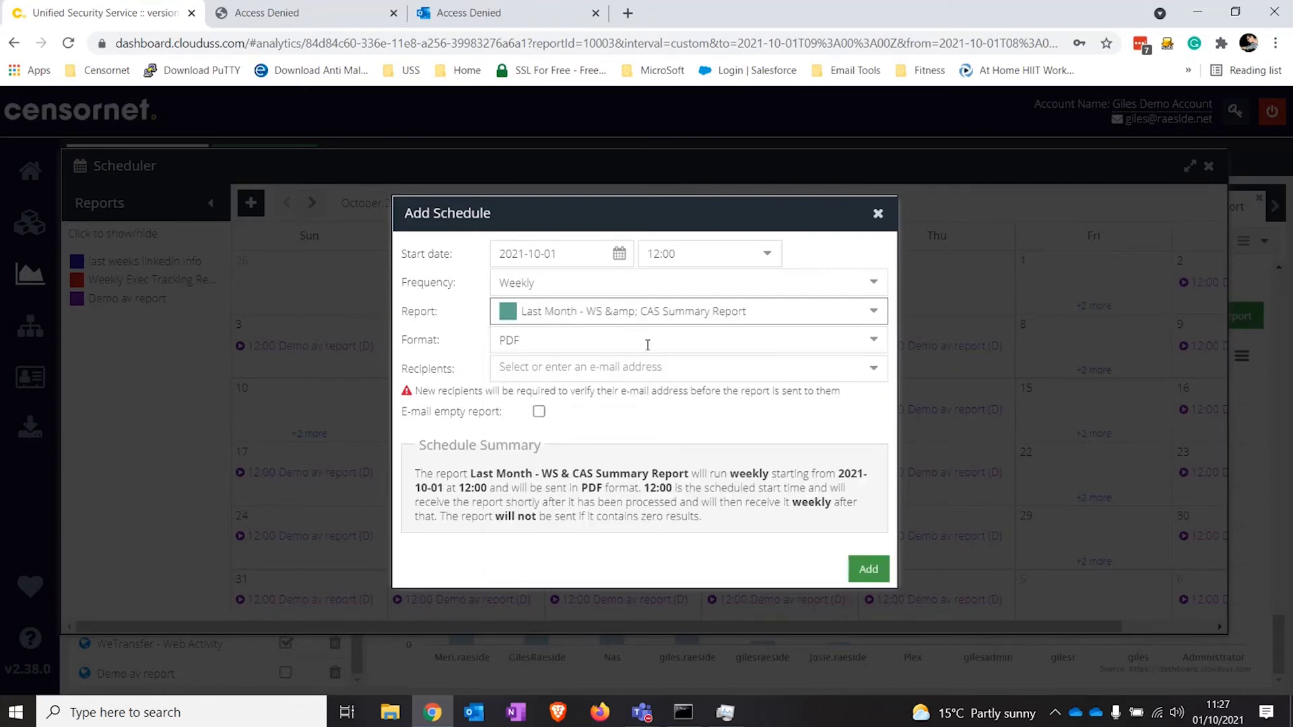
# Step: Add two recipient addresses, save the schedule, and close the Scheduler
pyautogui.click(667, 370)
pyautogui.click(658, 502)
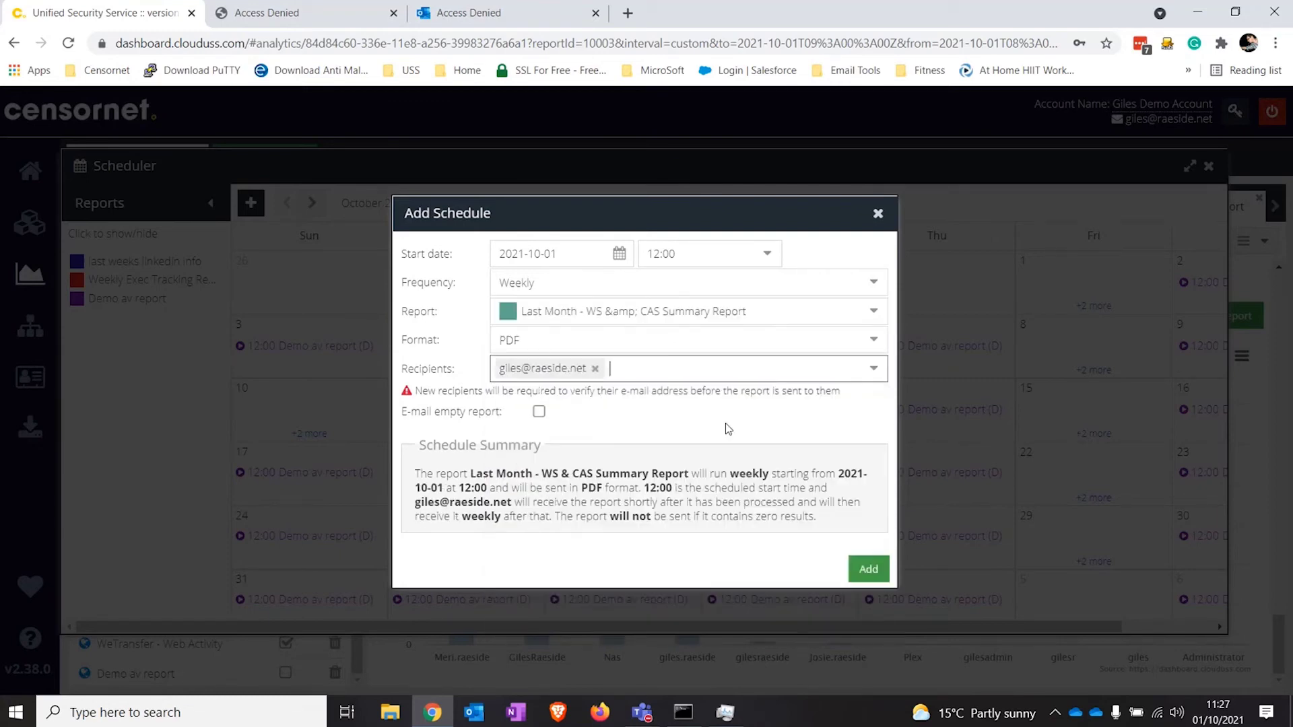
pyautogui.click(757, 365)
pyautogui.click(674, 512)
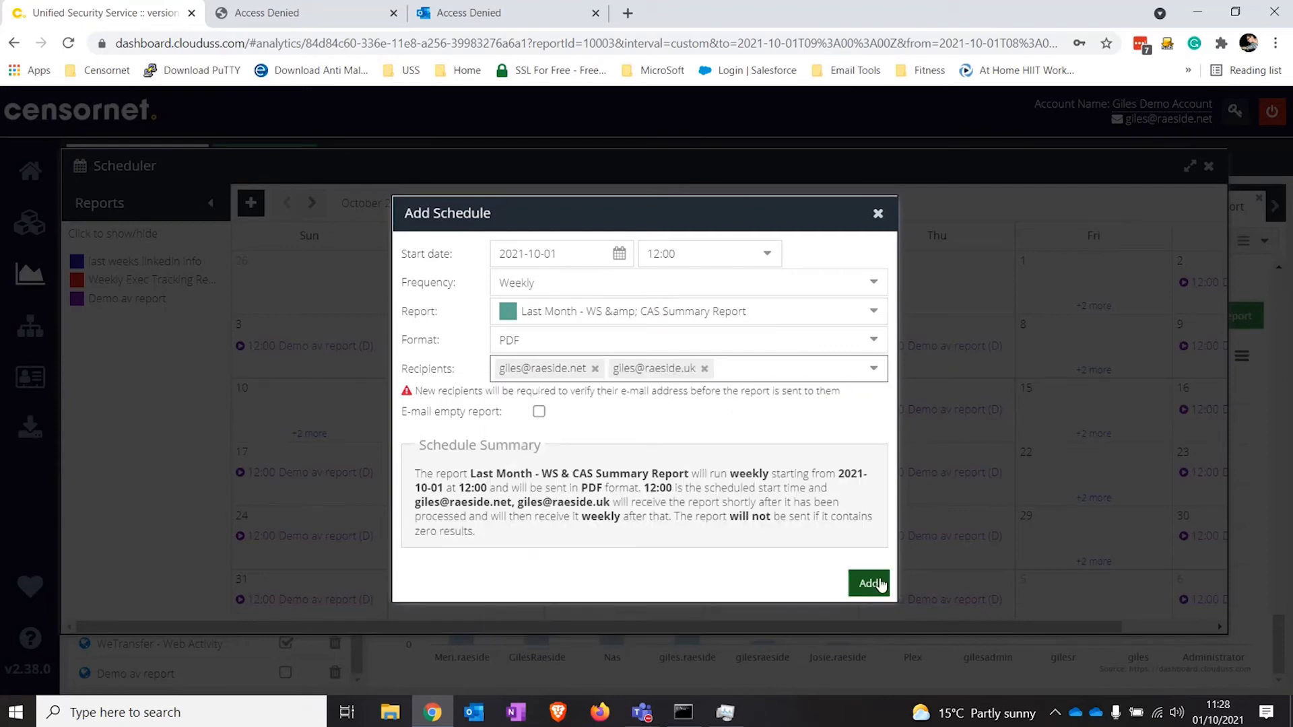
pyautogui.click(869, 583)
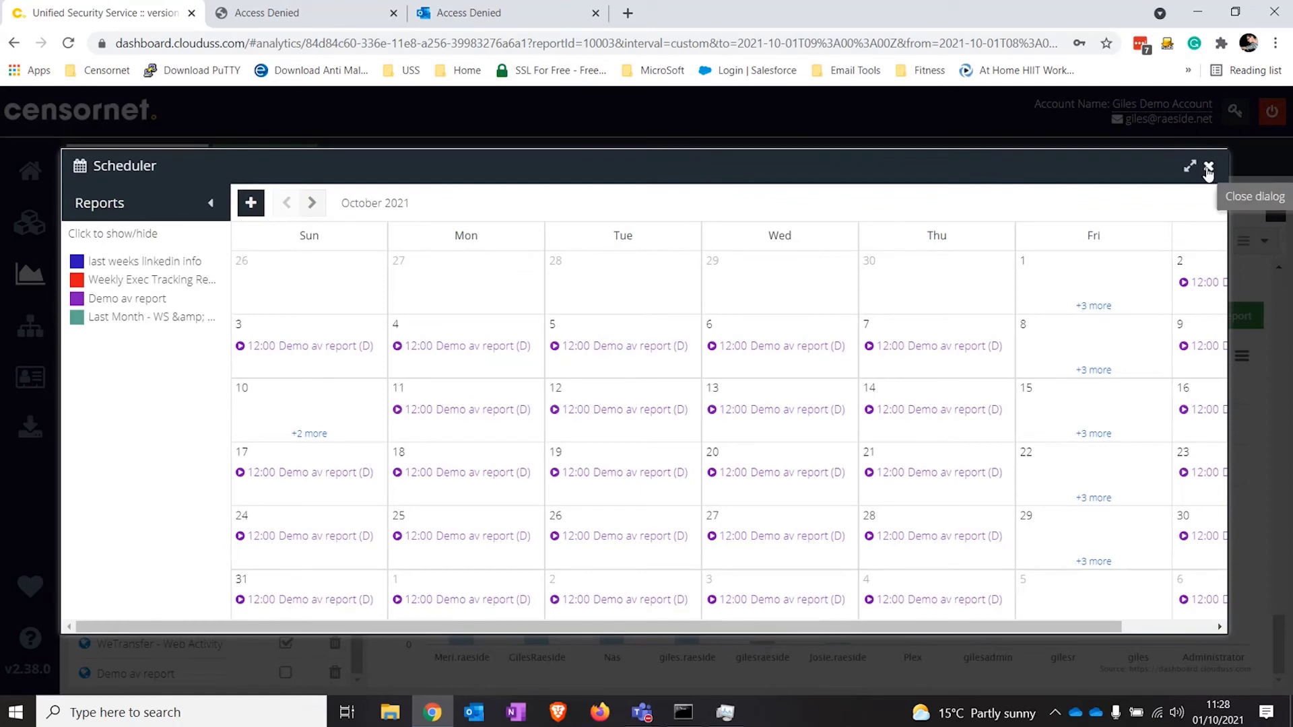
pyautogui.click(1207, 169)
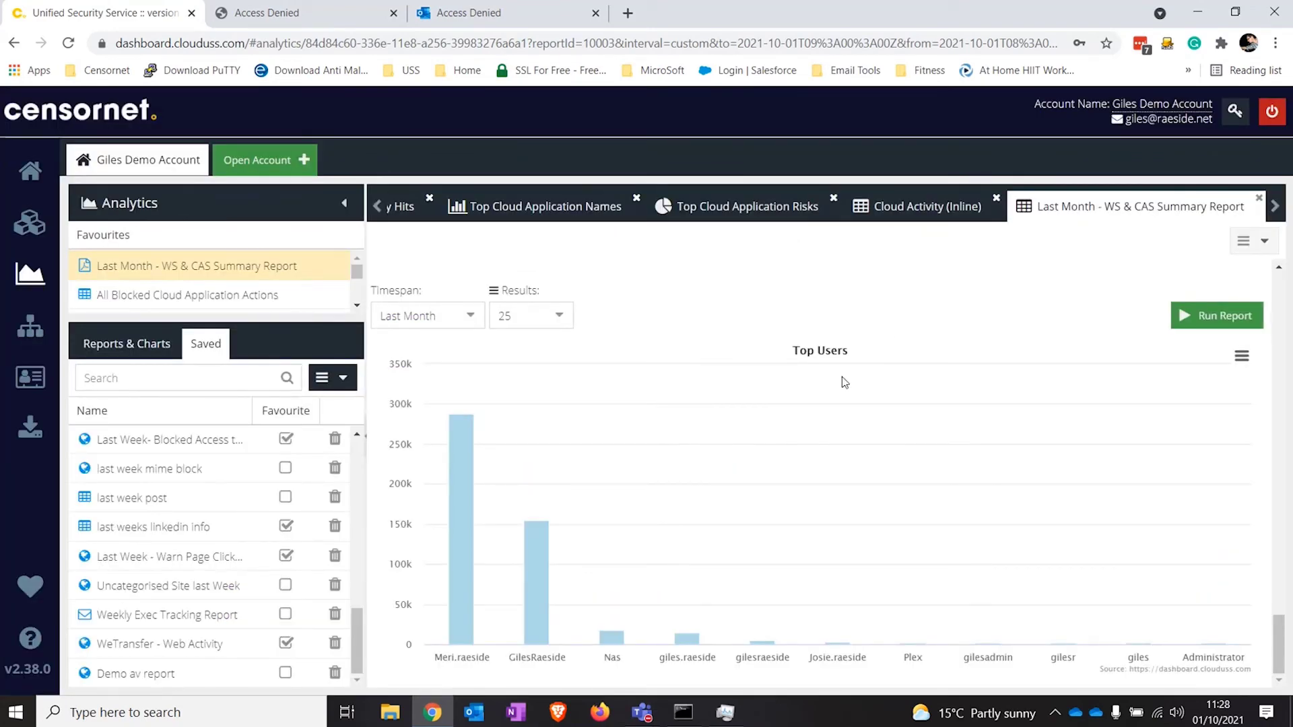
# Step: Close the summary report tab, set Cloud Activity (Inline) timespan to Last Week, and open Filters
pyautogui.click(1259, 199)
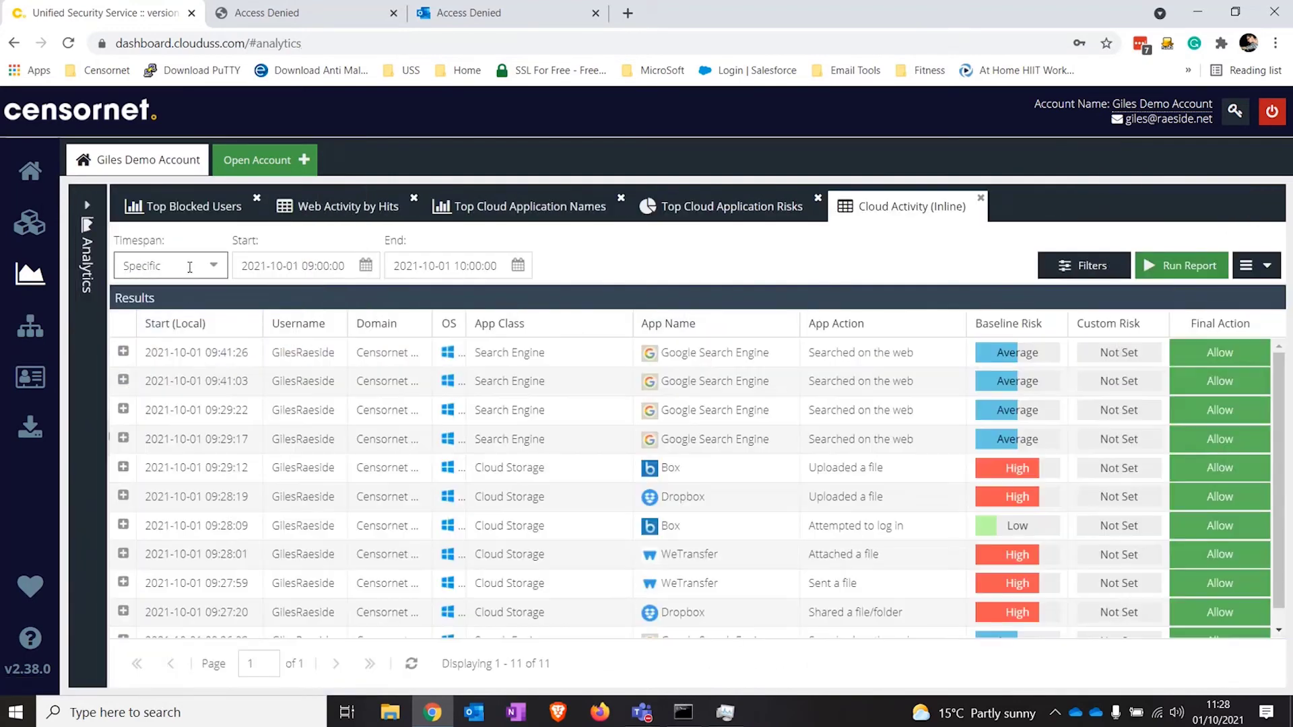
pyautogui.click(180, 266)
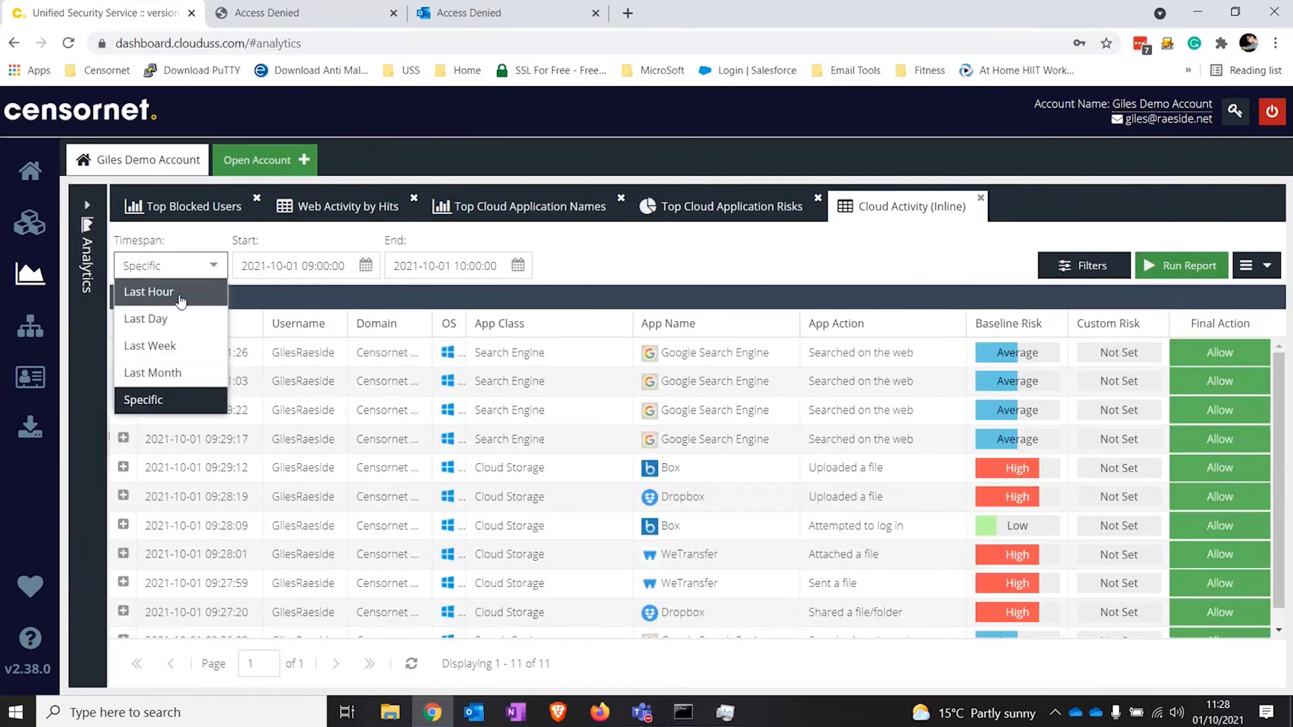
pyautogui.click(175, 346)
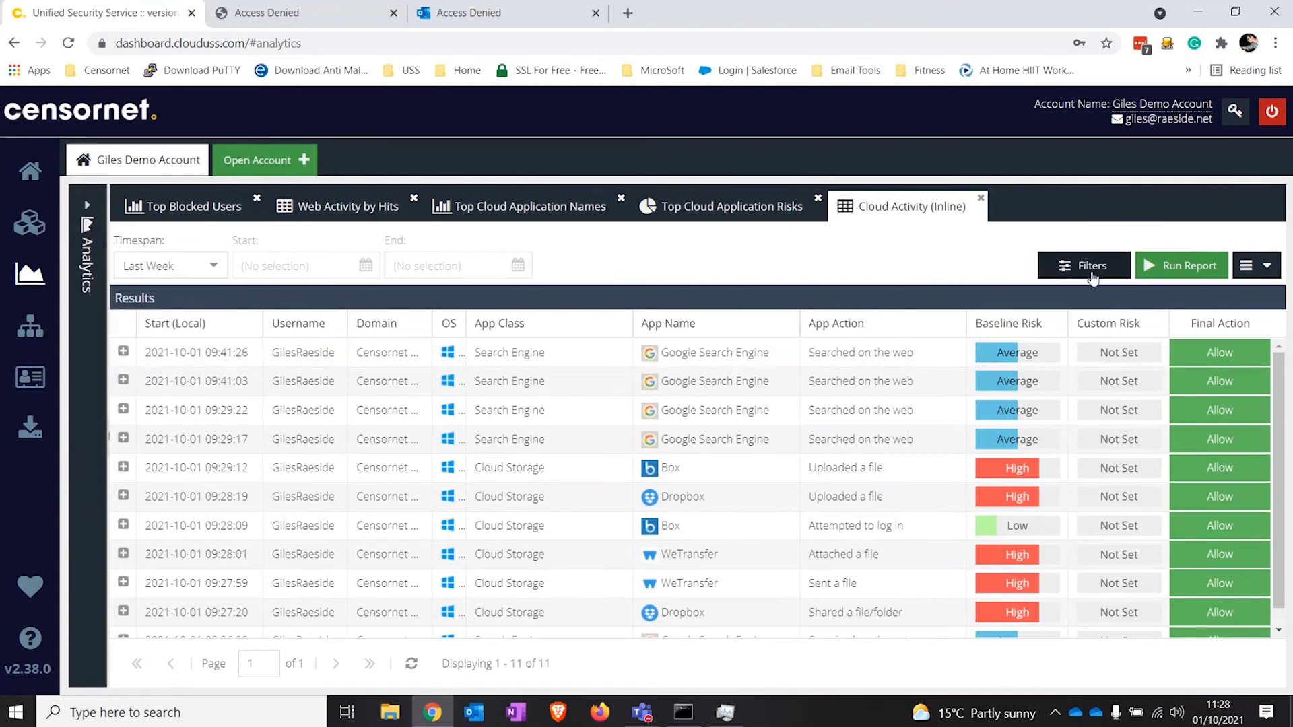
pyautogui.click(1084, 266)
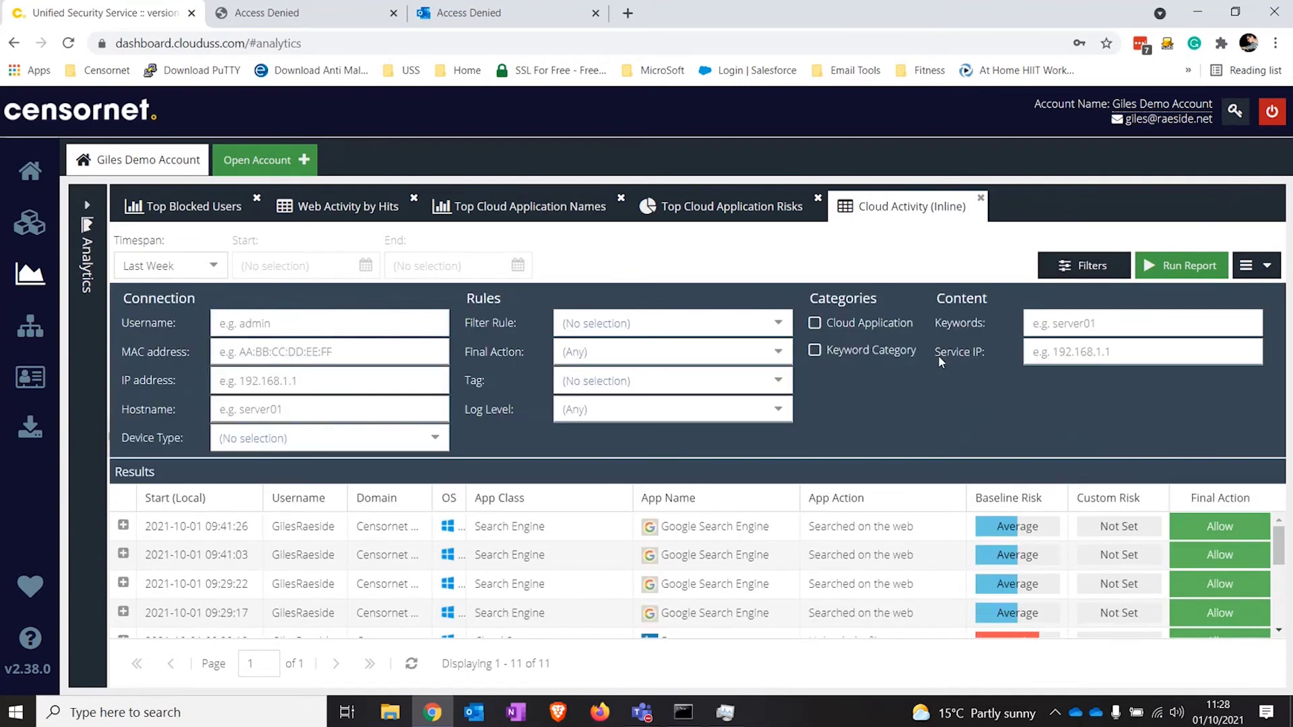
# Step: Add a Cloud Application specific match for Social Network > LinkedIn > Published a post
pyautogui.click(869, 325)
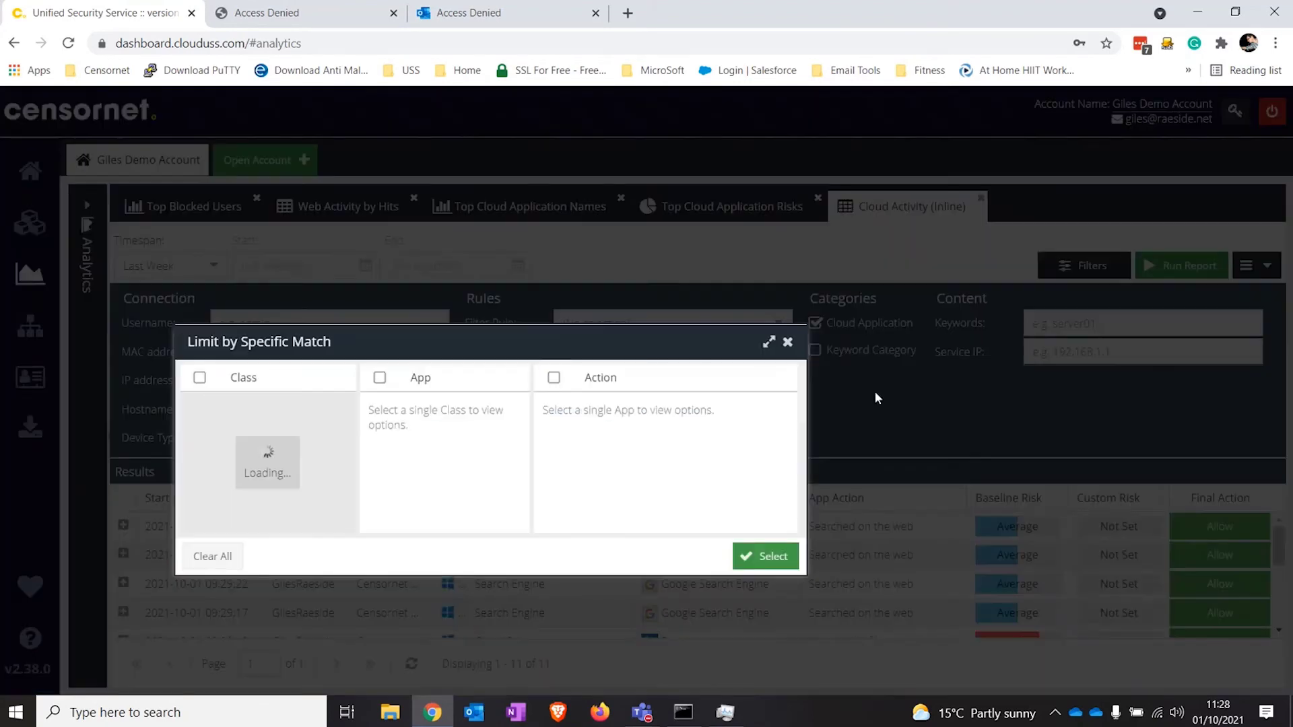
pyautogui.click(769, 342)
pyautogui.scroll(-10, 307, 489)
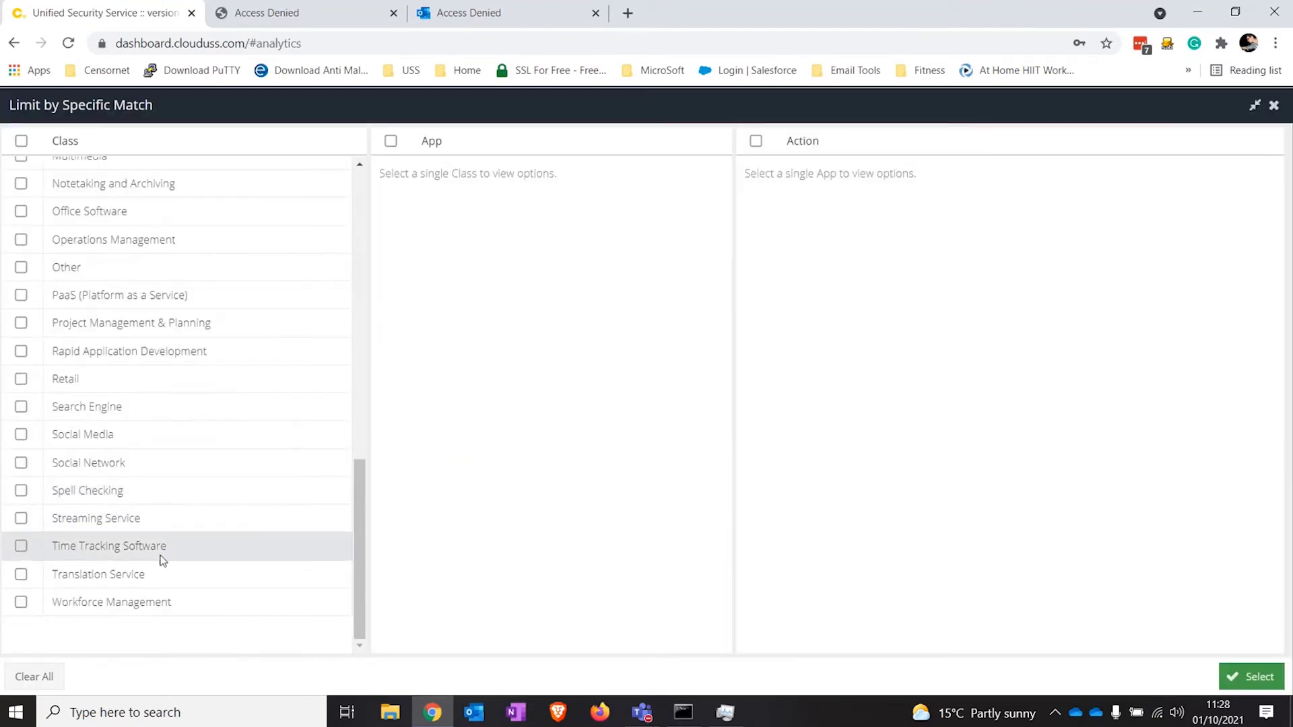
pyautogui.click(21, 462)
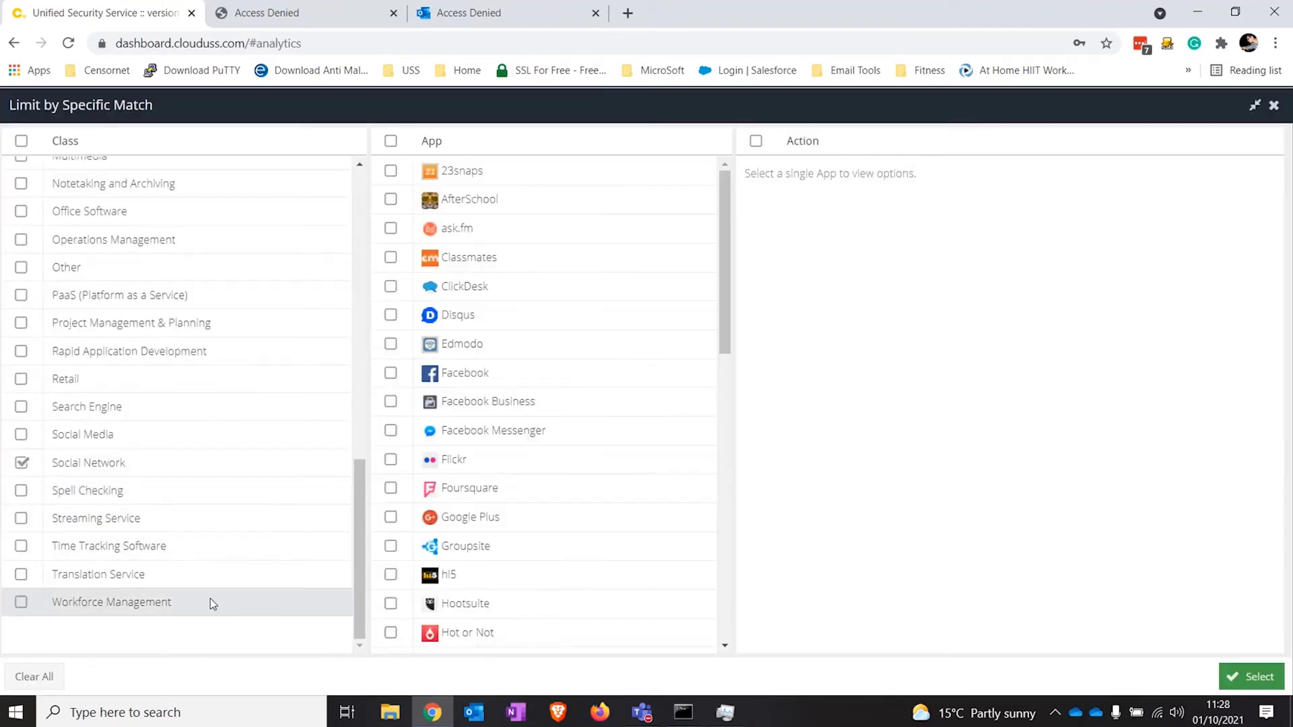
pyautogui.scroll(-4, 538, 305)
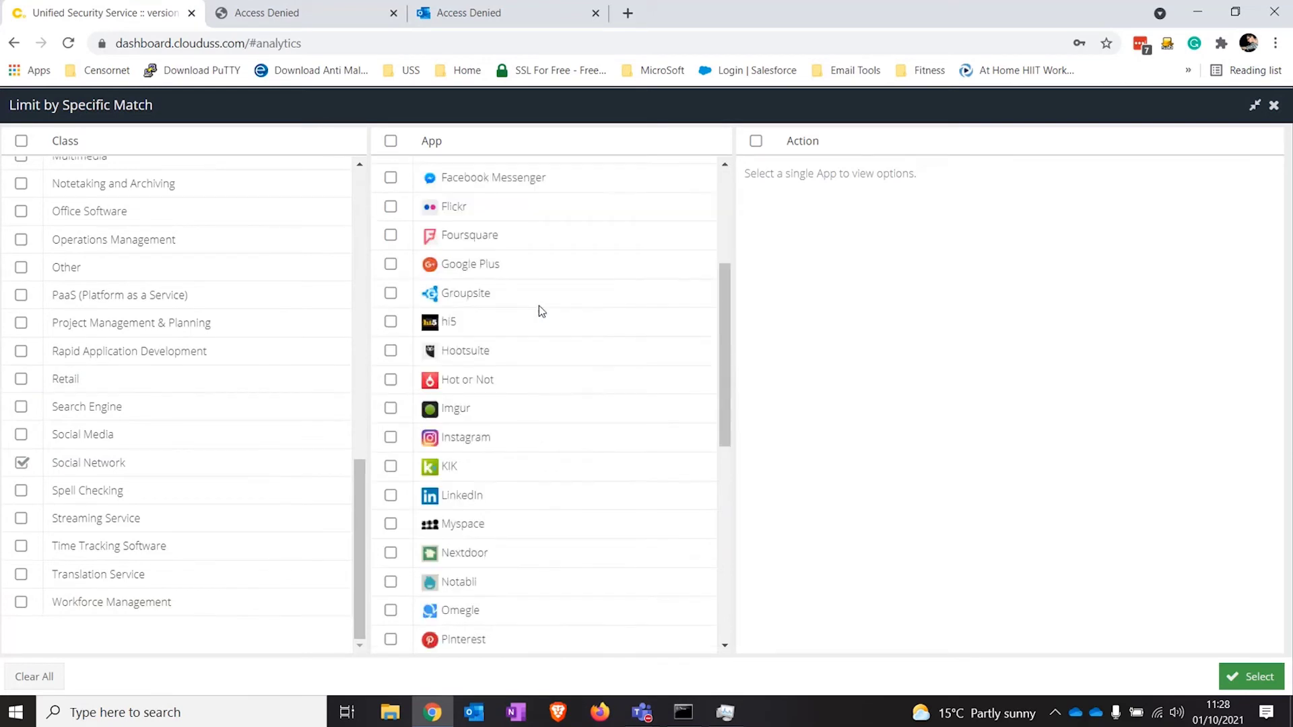
pyautogui.click(391, 495)
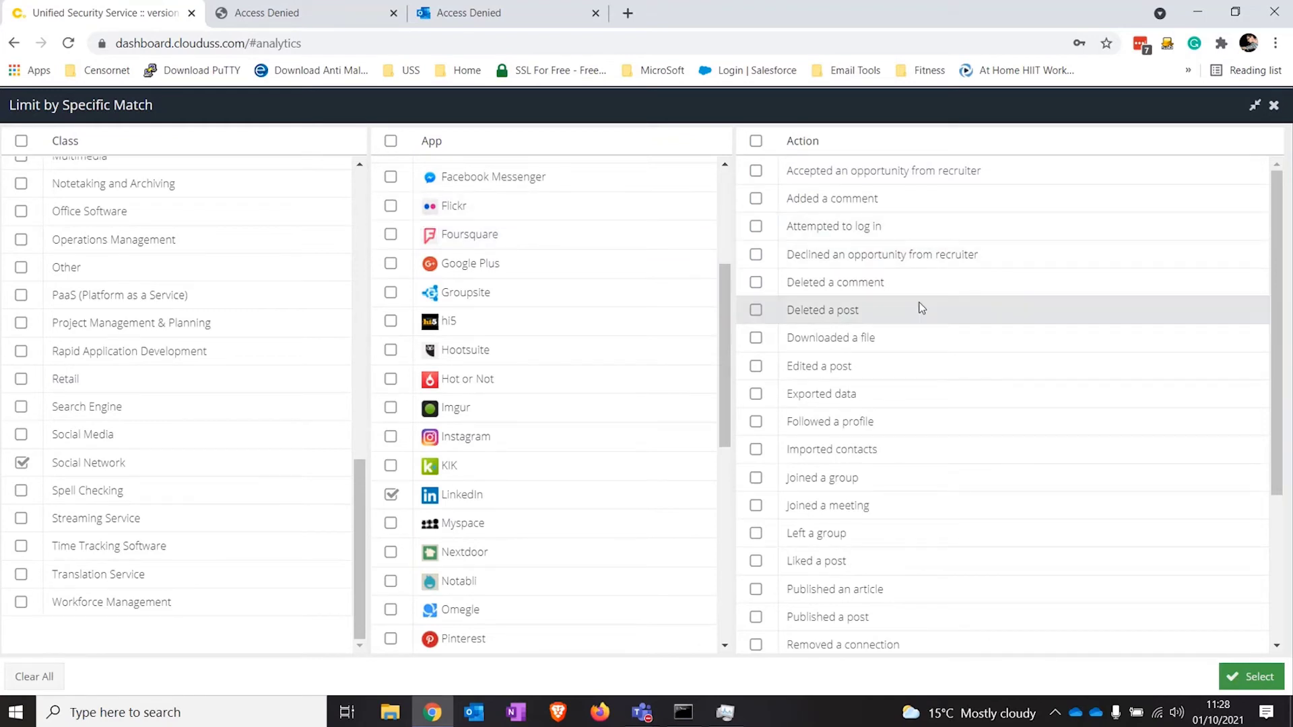
pyautogui.scroll(-3, 914, 332)
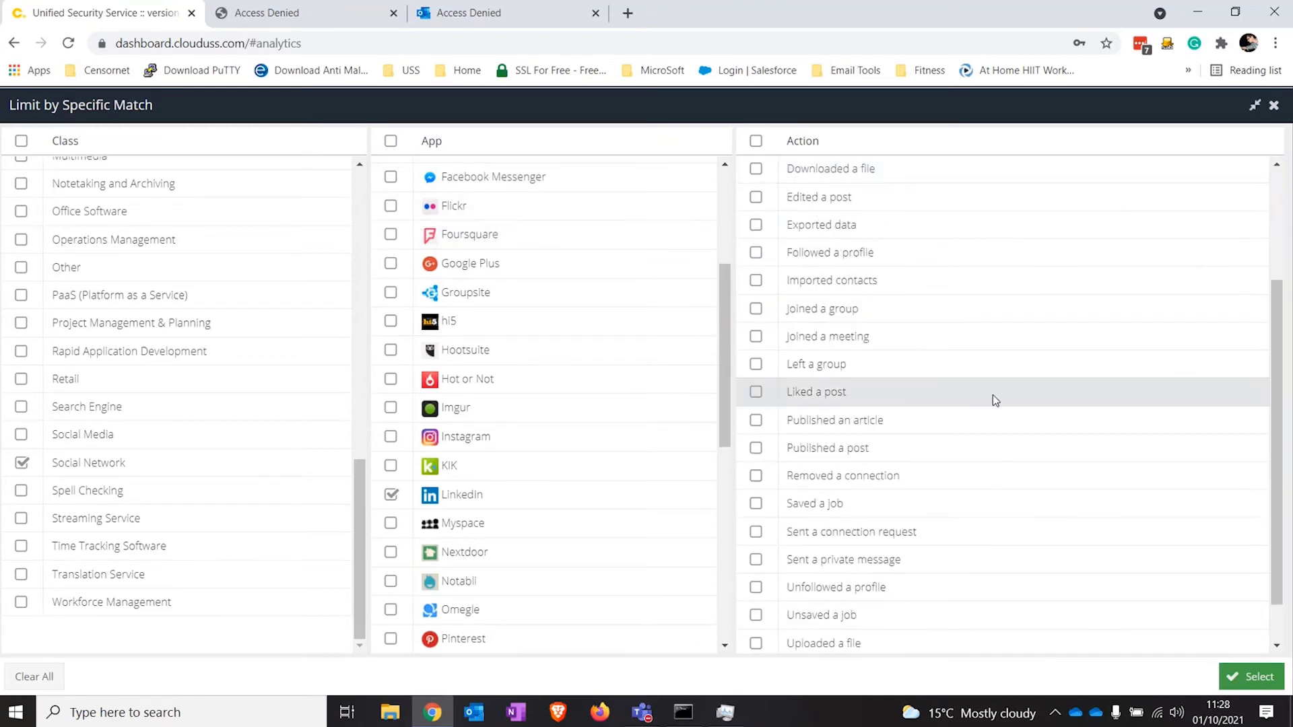
pyautogui.click(756, 448)
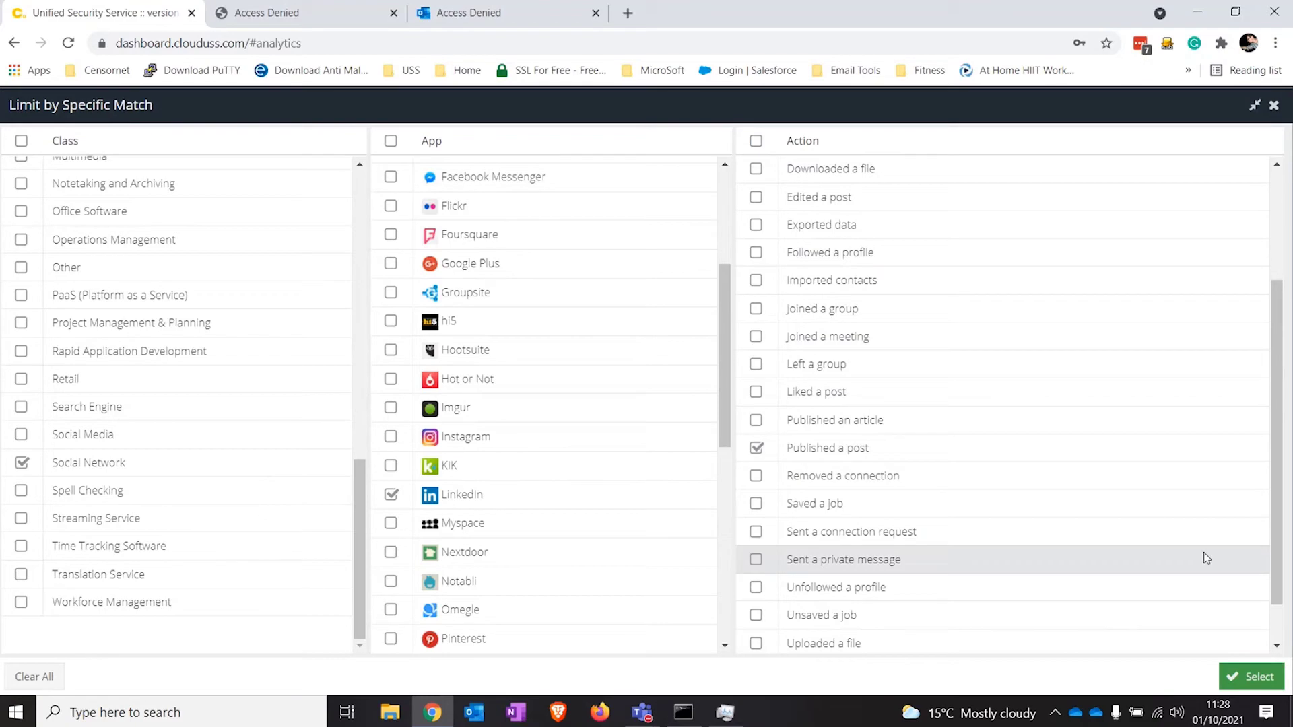
pyautogui.click(1259, 674)
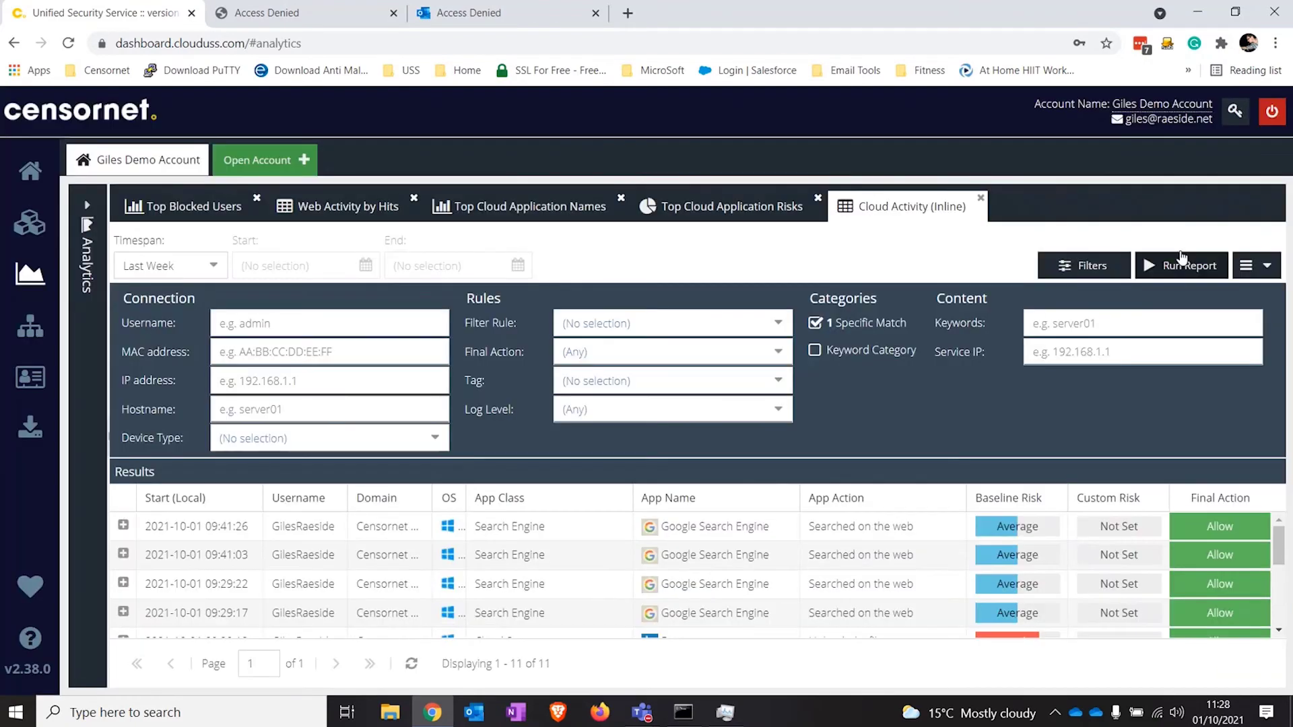
# Step: Rerun the filtered report over Last Month and check the single LinkedIn post event's details
pyautogui.click(1181, 254)
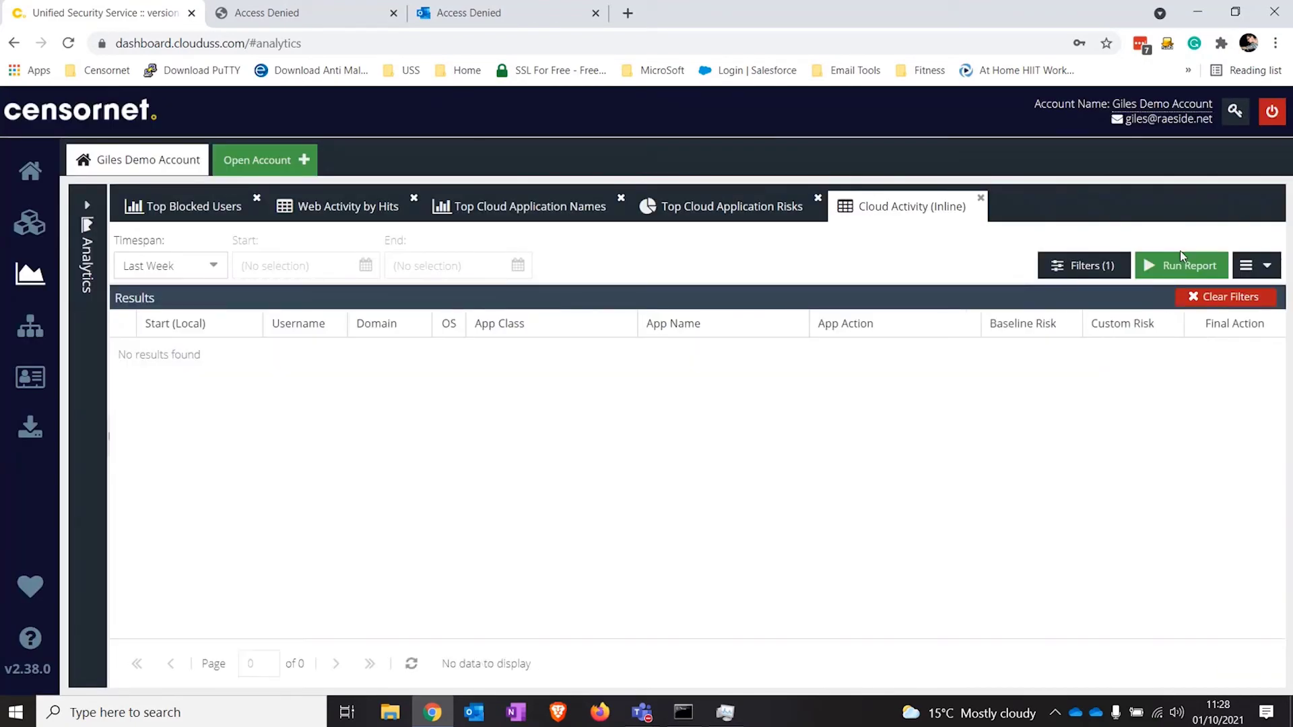
pyautogui.click(206, 266)
pyautogui.click(190, 372)
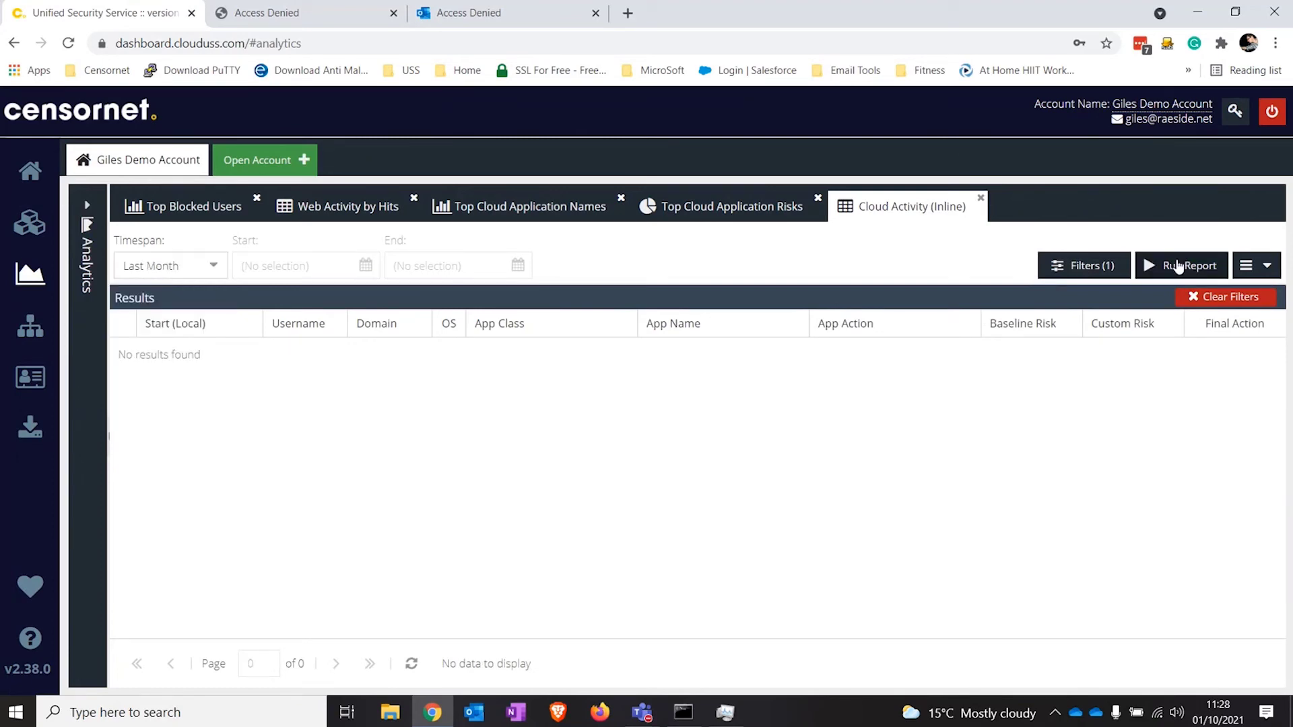
pyautogui.click(1153, 266)
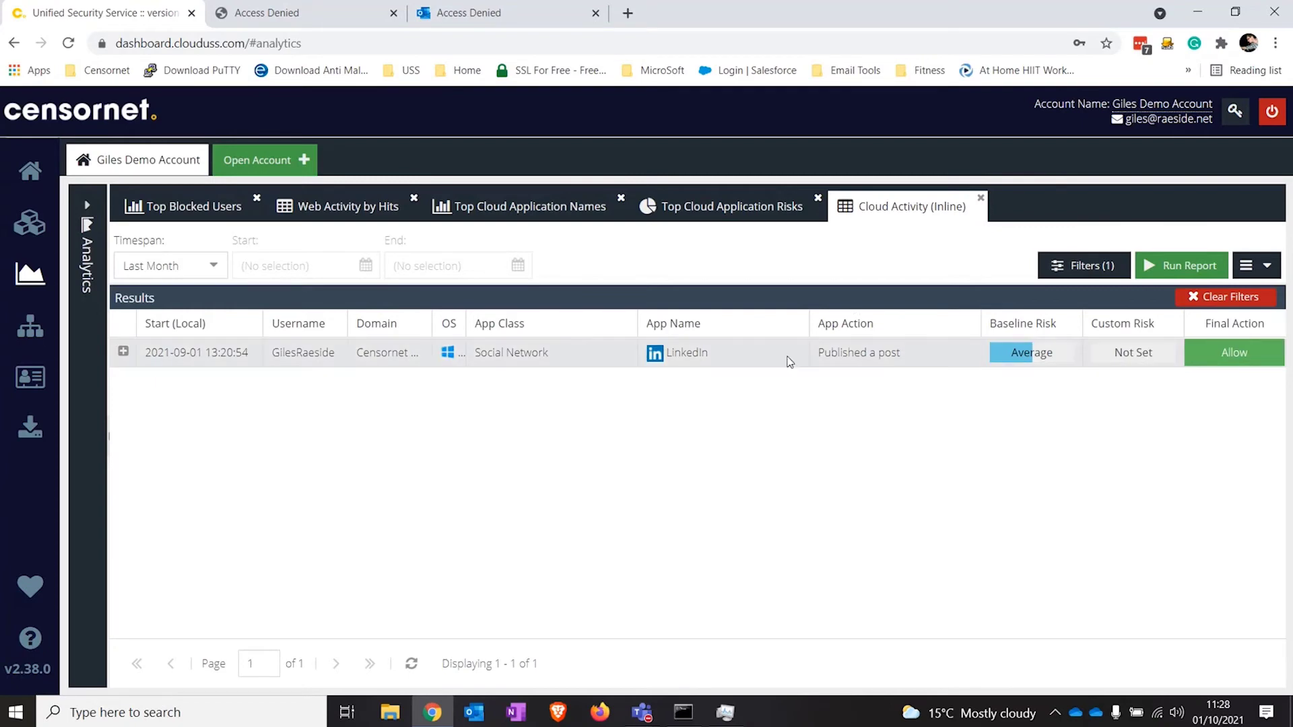
pyautogui.click(123, 352)
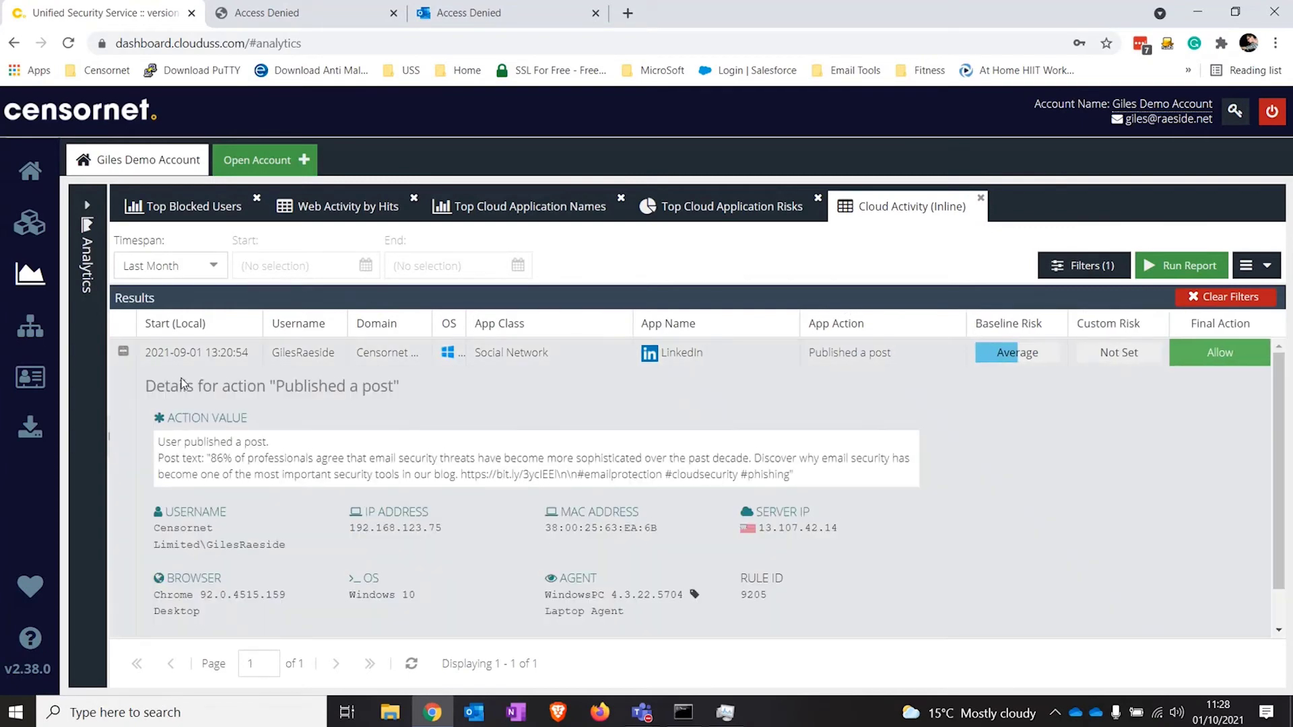
pyautogui.click(124, 352)
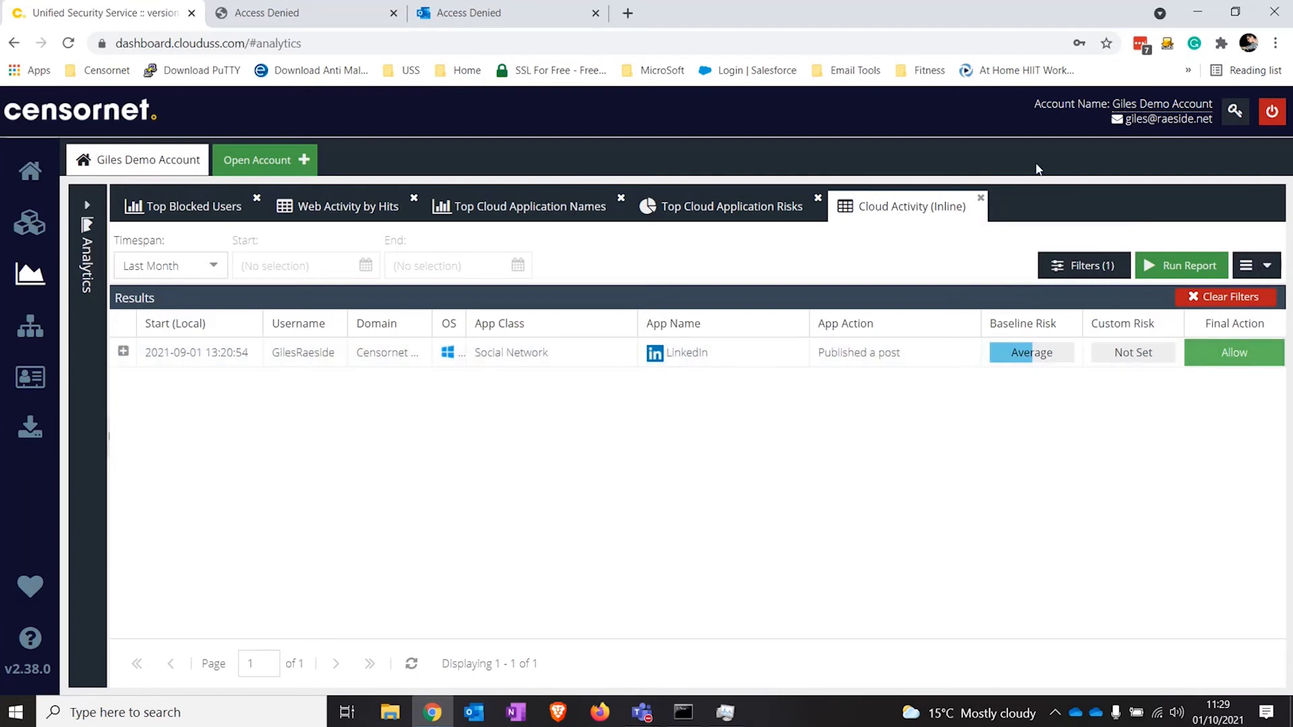
# Step: Close the Cloud Activity (Inline) tab and go to the home dashboard
pyautogui.click(981, 198)
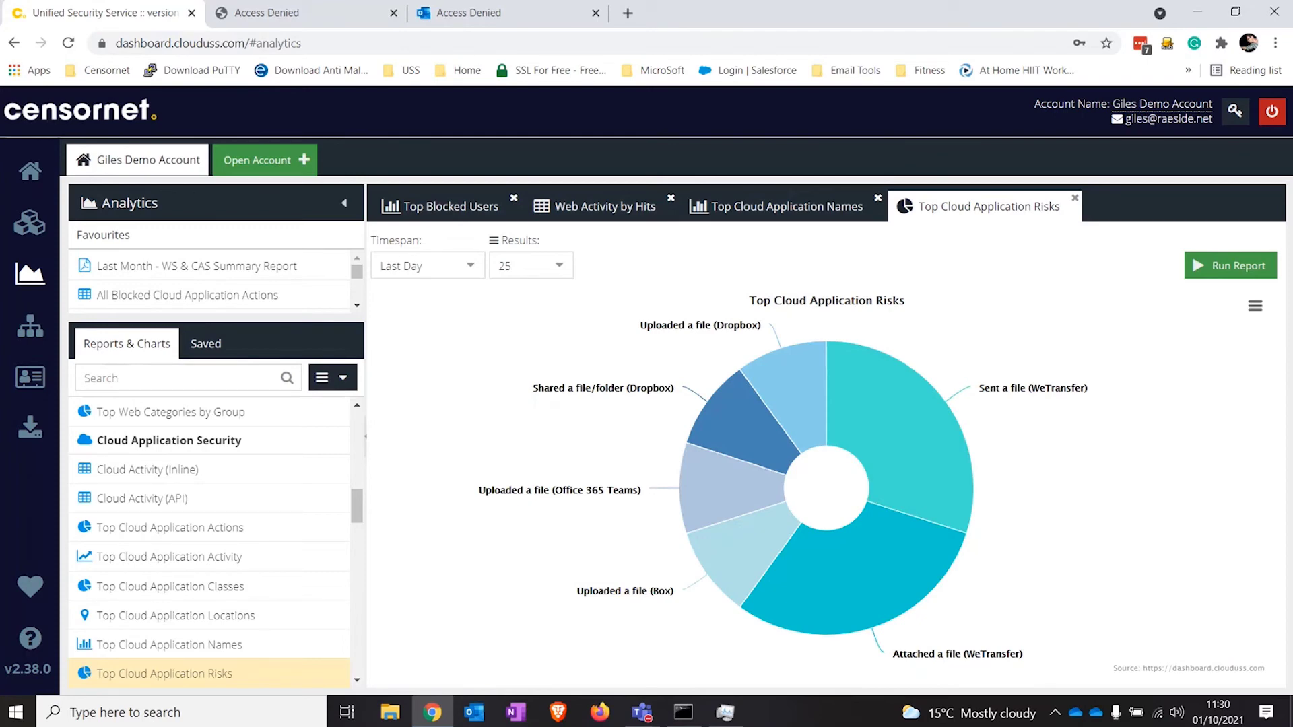
pyautogui.click(138, 159)
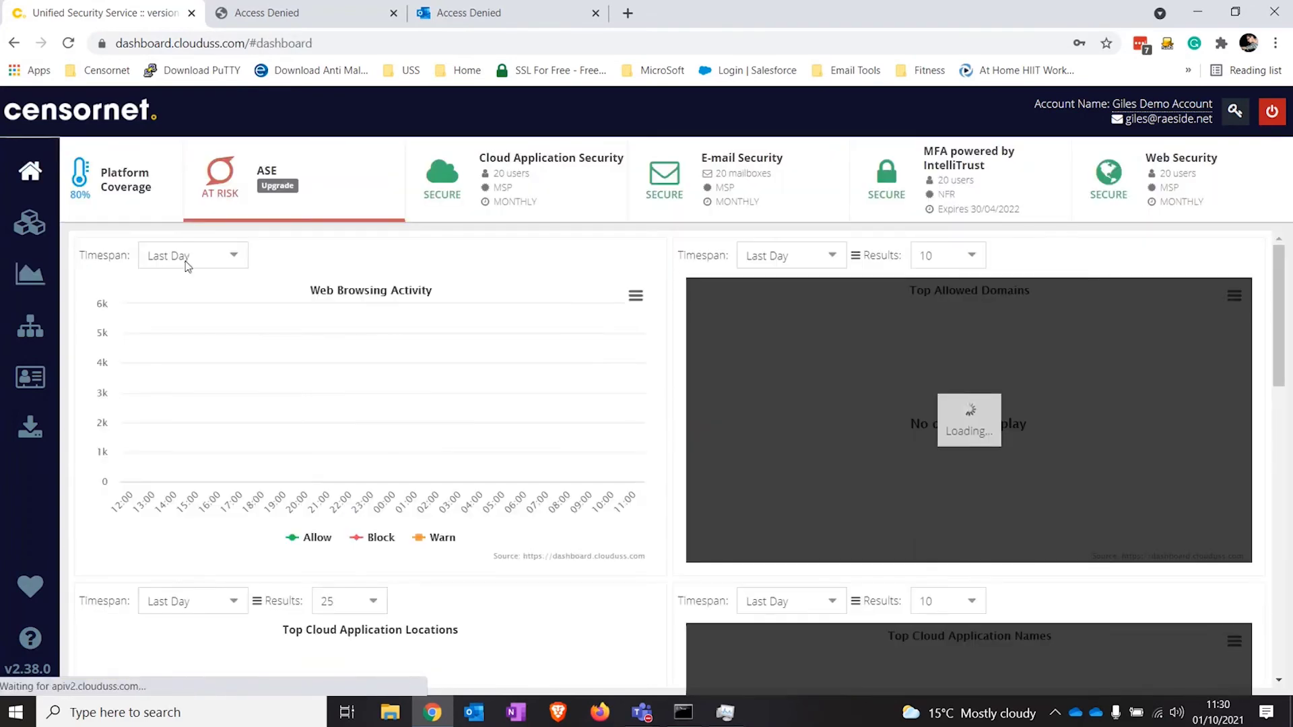